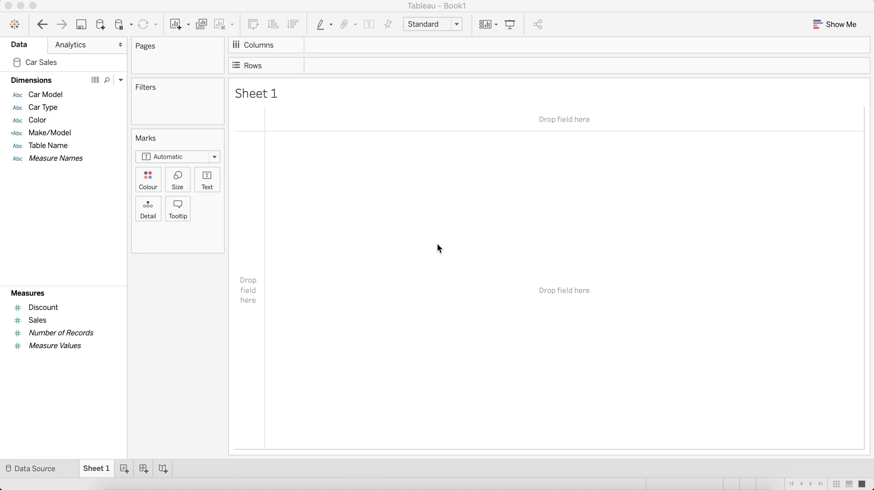
Set the default aggregation of the Discount measure to Average
right_click(46, 310)
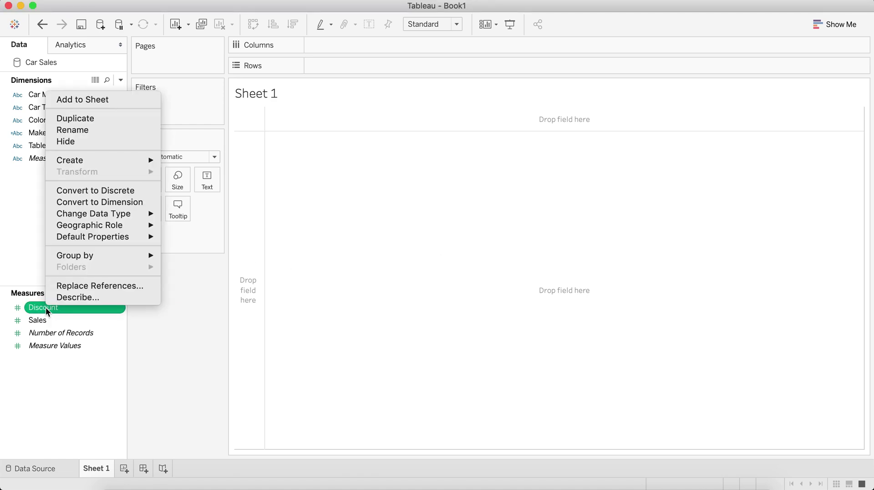
mouse_move(132, 238)
mouse_move(212, 275)
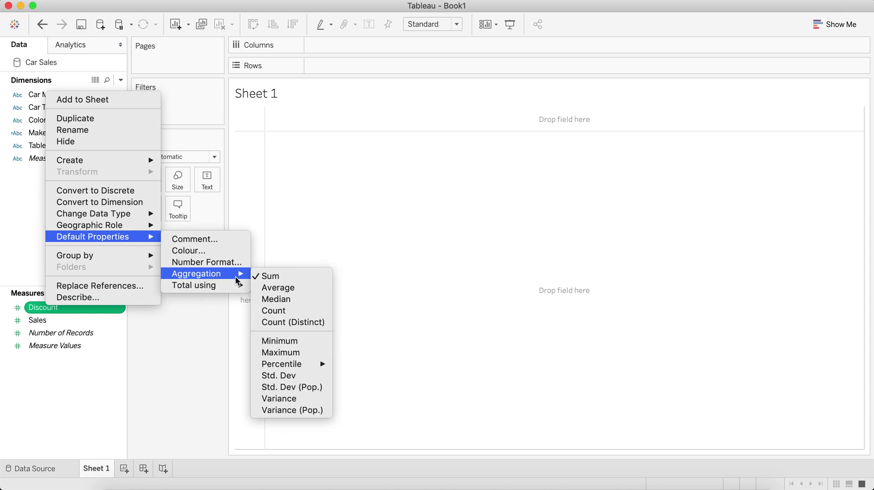
left_click(273, 286)
left_click(52, 261)
Build a scatter plot with average Discount on Rows and the sum of Sales on Columns
left_click(45, 307)
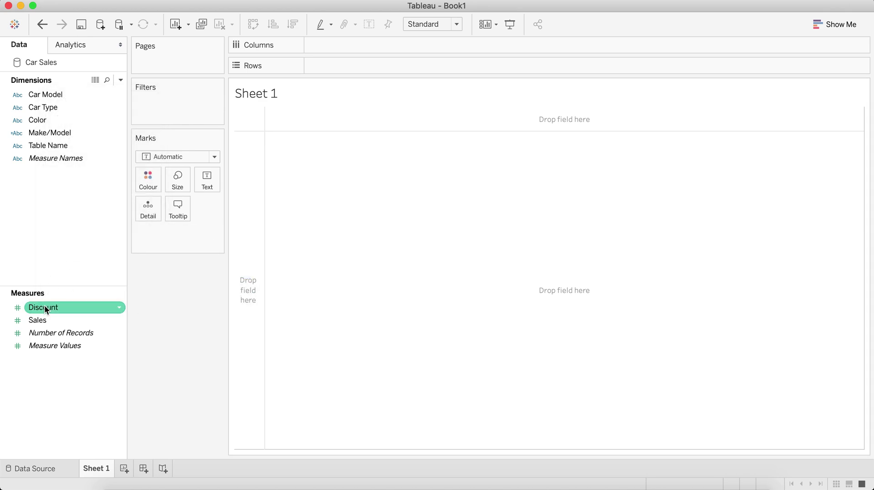
mouse_move(44, 309)
left_mouse_down()
mouse_move(328, 47)
mouse_move(322, 67)
left_mouse_up()
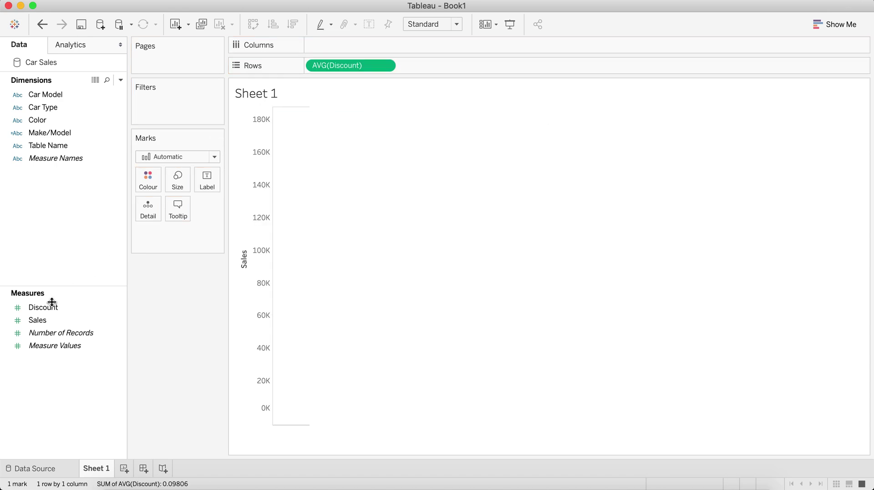
left_click(45, 321)
left_click_drag(45, 321, 338, 48)
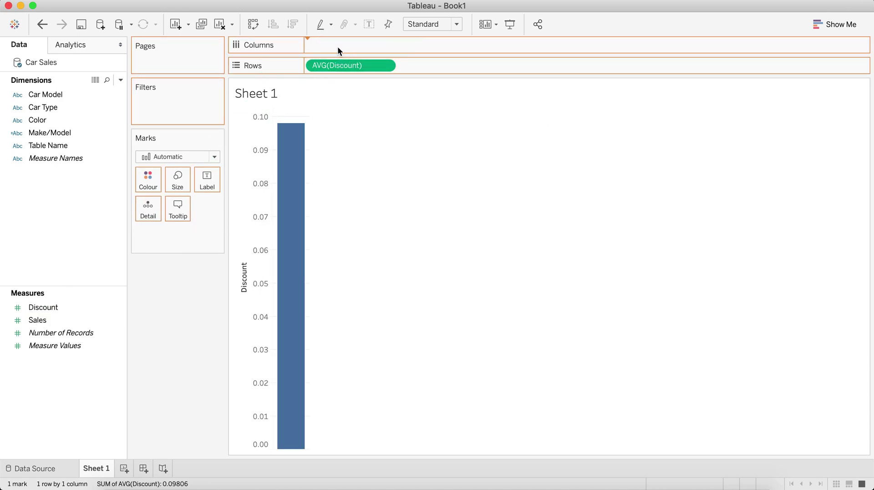
Set the default number format of the Discount measure to Percentage with 0 decimal places
left_click(58, 307)
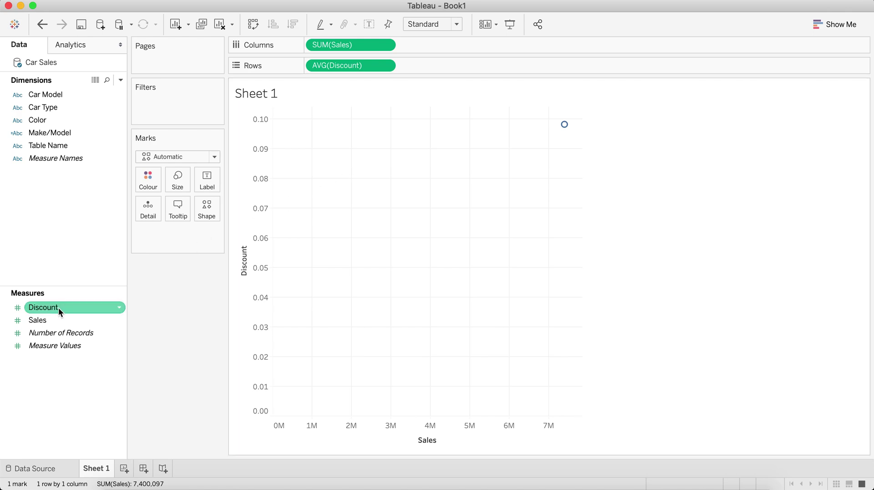
right_click(58, 308)
mouse_move(135, 238)
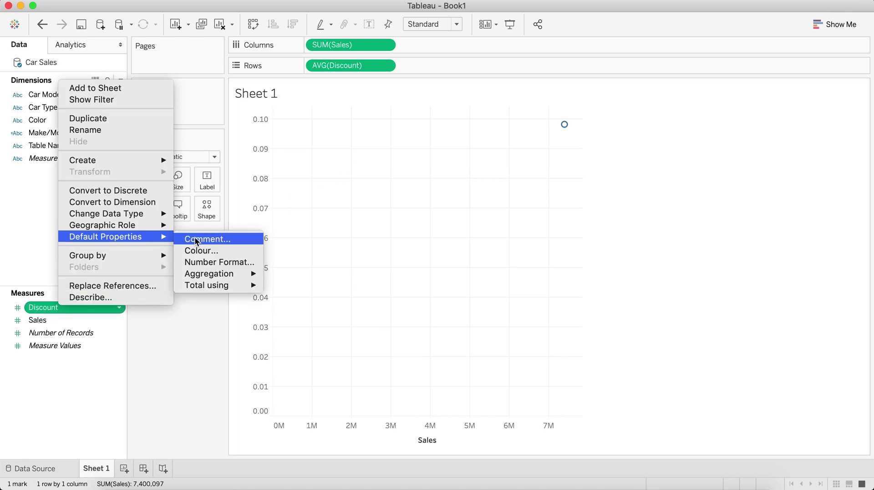
left_click(214, 262)
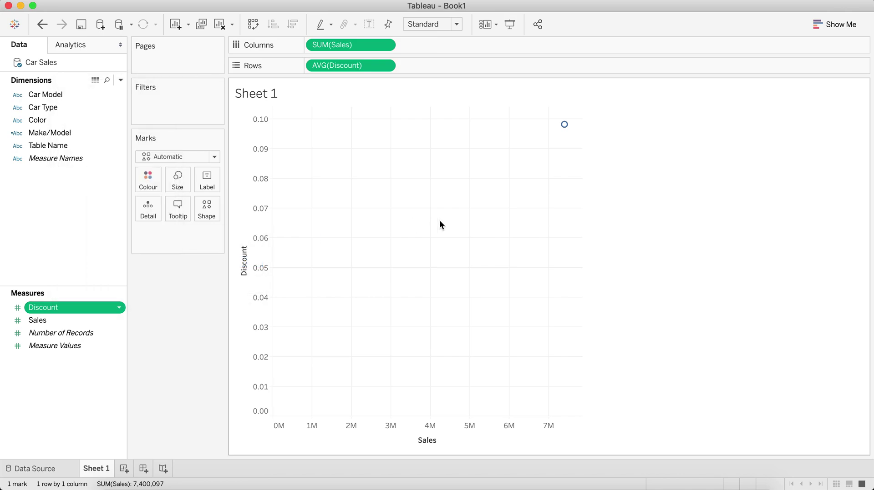
left_click(359, 196)
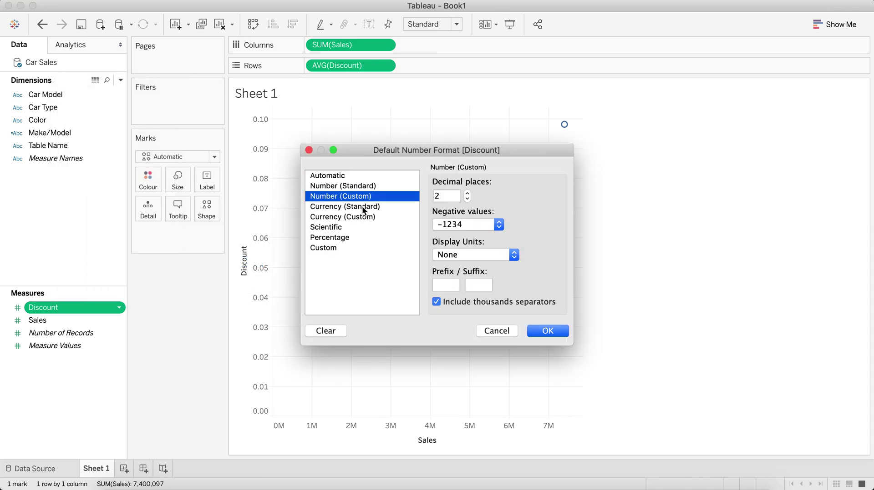
left_click(355, 237)
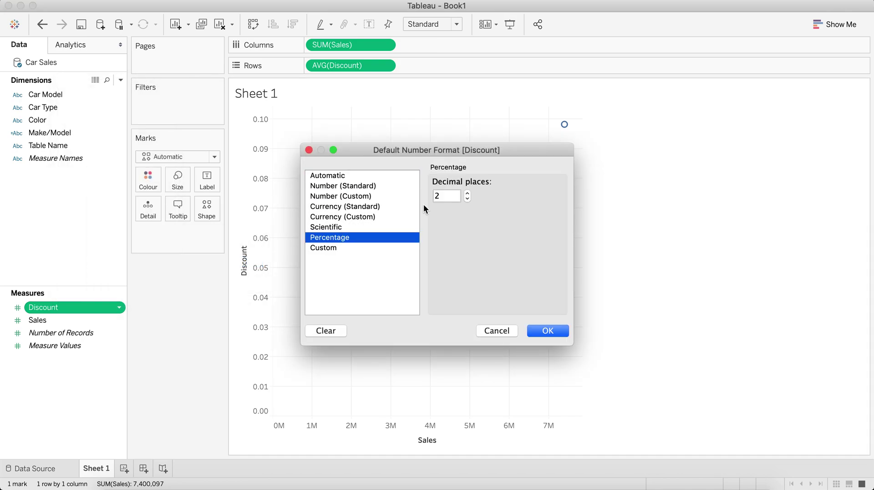
left_click(468, 199)
left_click(544, 332)
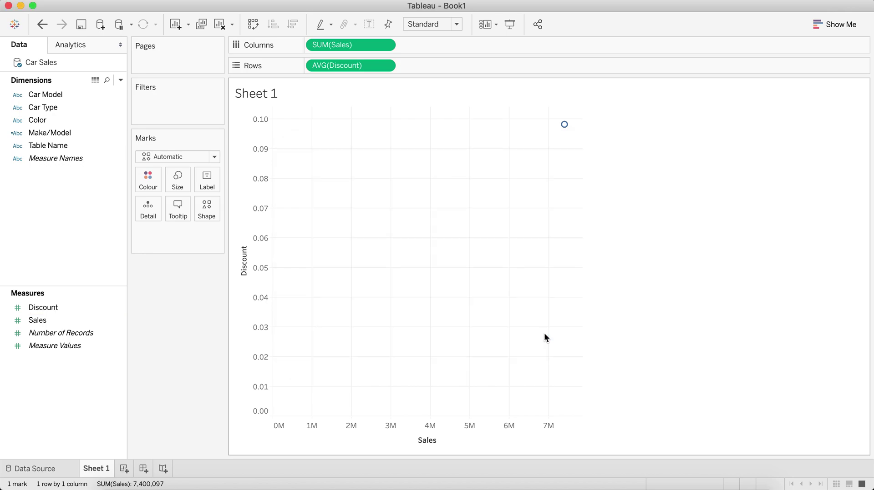
Add Make/Model as detail to the scatter plot, undoing a trial replacement with Car Type
left_click_drag(42, 133, 147, 209)
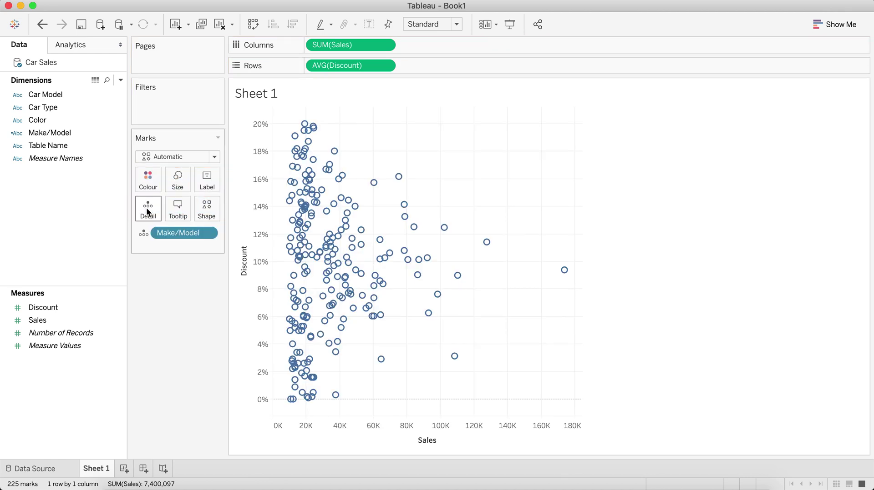
left_click_drag(45, 110, 180, 235)
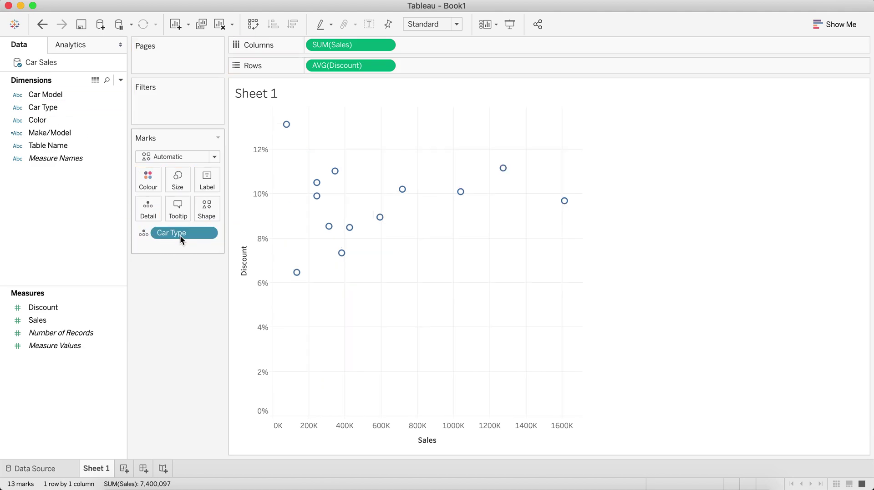
left_click(43, 25)
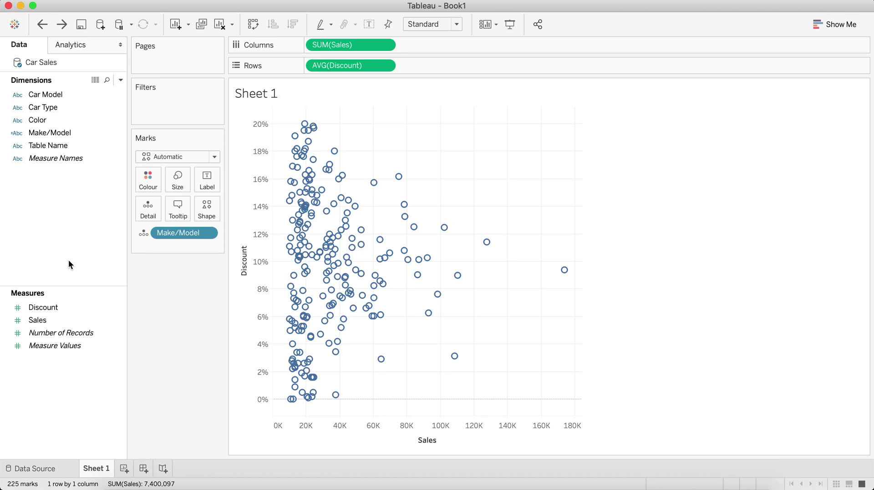
mouse_move(427, 260)
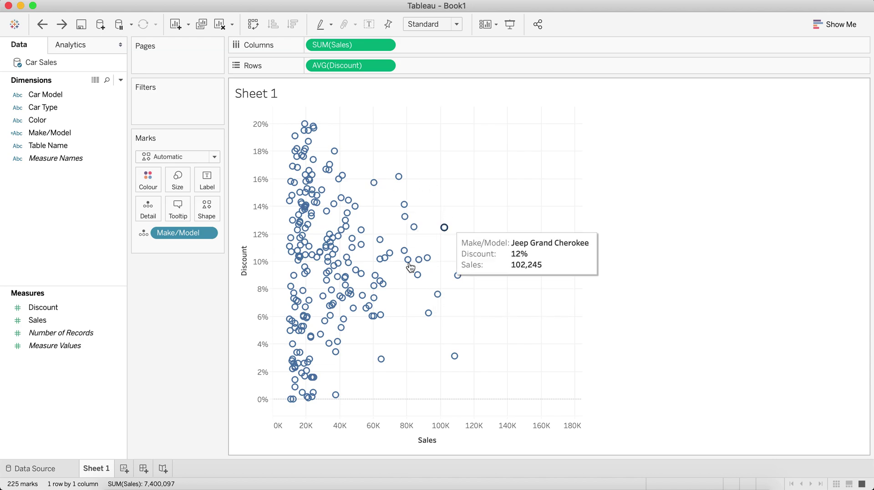
mouse_move(373, 237)
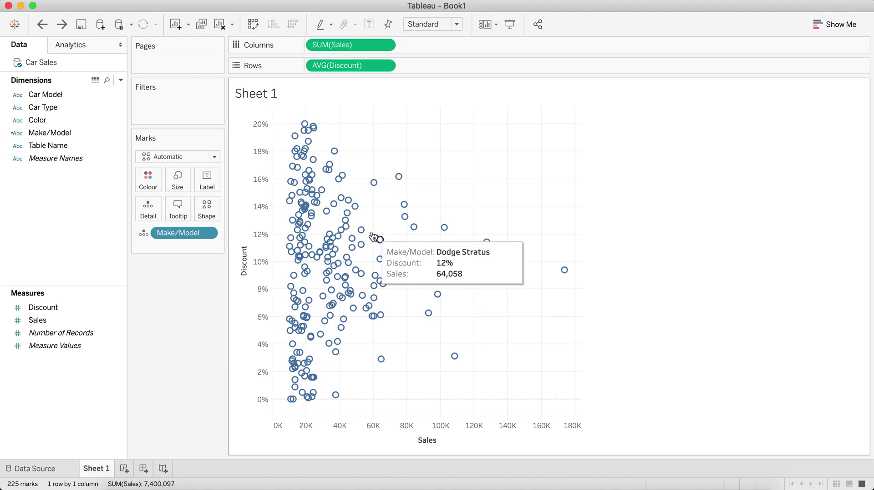
Change the mark type to Circle and slightly lower the opacity of the marks
left_click(153, 156)
left_click(162, 239)
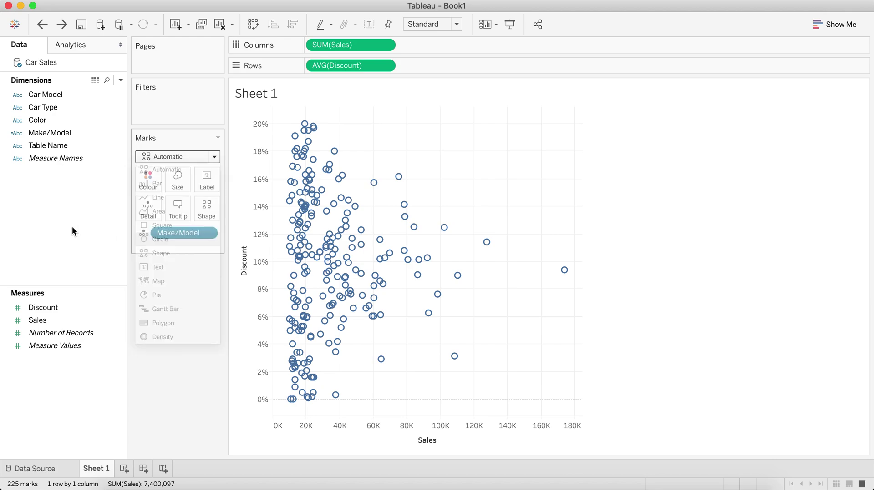
left_click(148, 179)
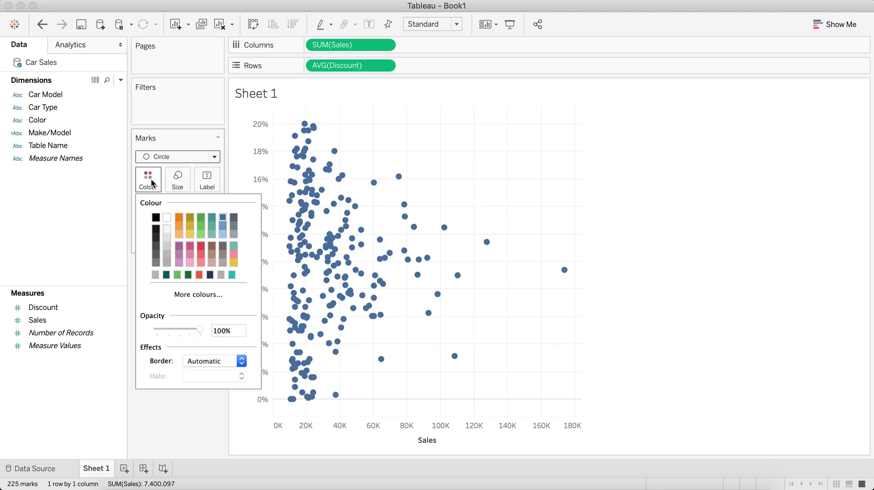
left_click_drag(198, 334, 191, 331)
left_click(100, 251)
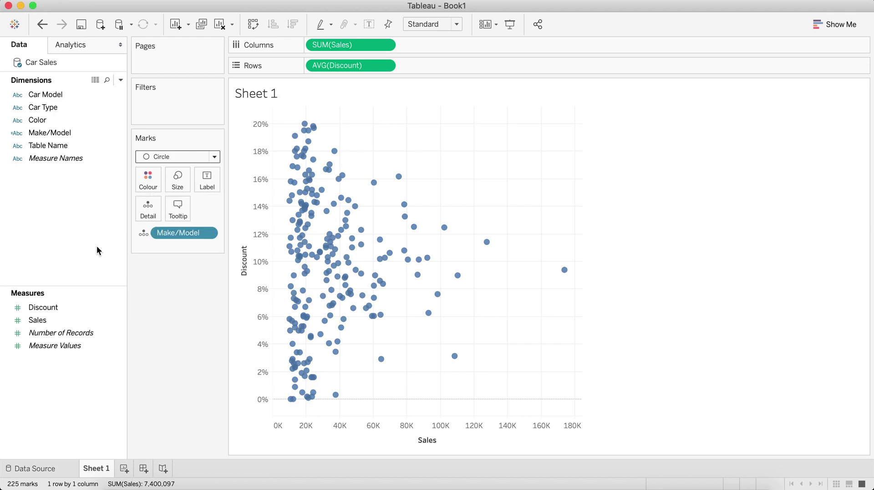
left_click(184, 184)
left_click(78, 262)
Create a string list parameter from the Make/Model field and name it "Choose a Make/Model"
right_click(62, 132)
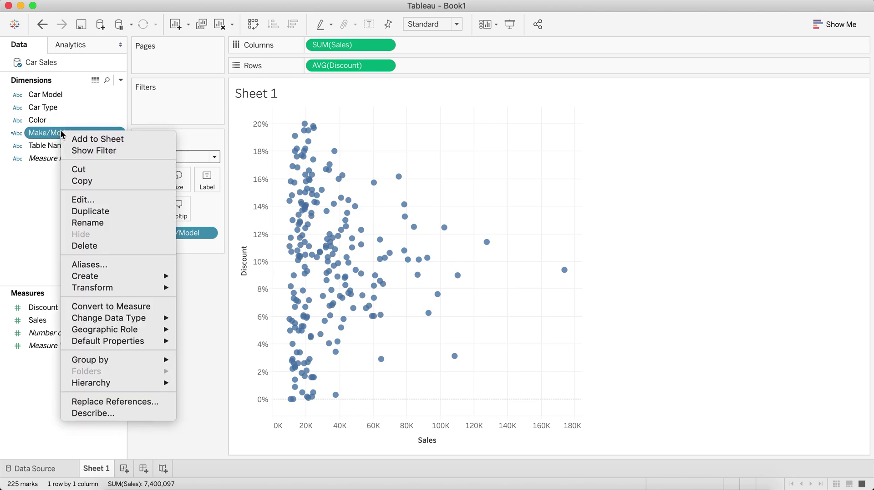
mouse_move(154, 280)
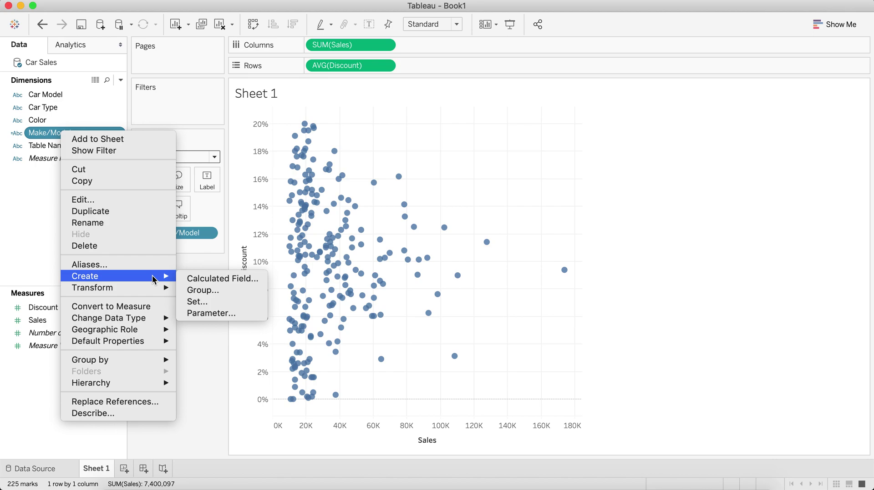
left_click(211, 313)
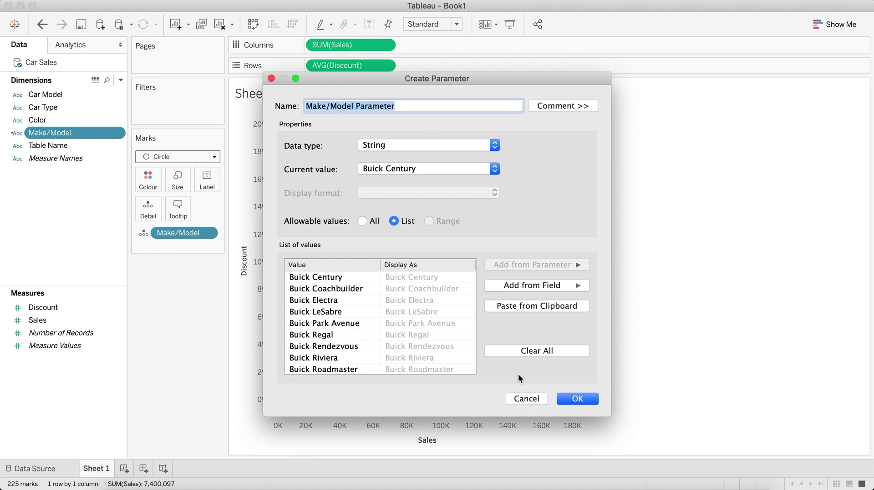
mouse_move(467, 324)
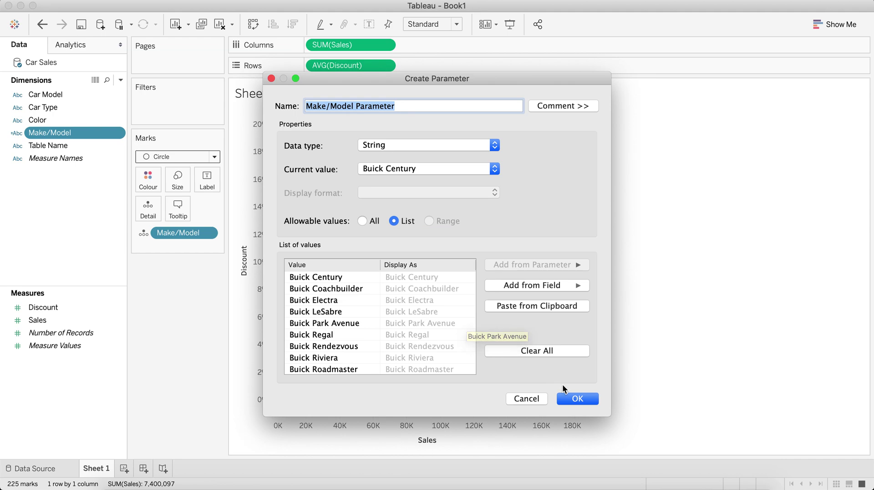
type("Choose ")
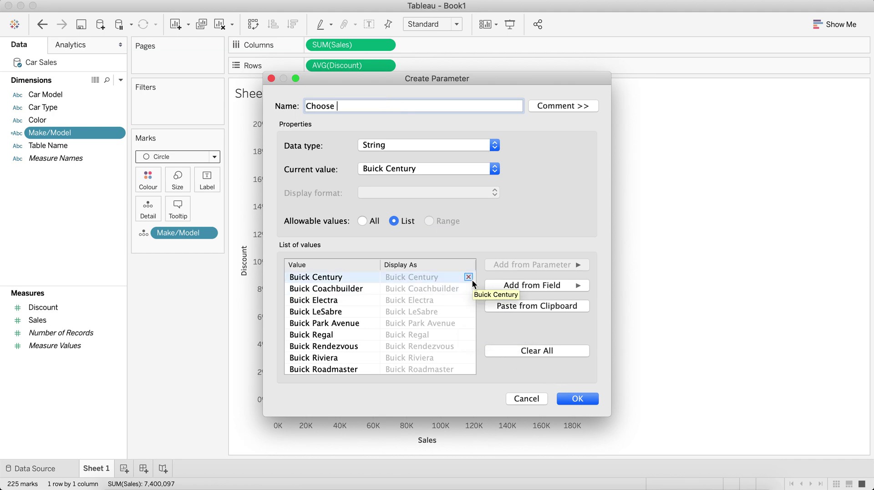
type("a Make/Model")
left_click(577, 399)
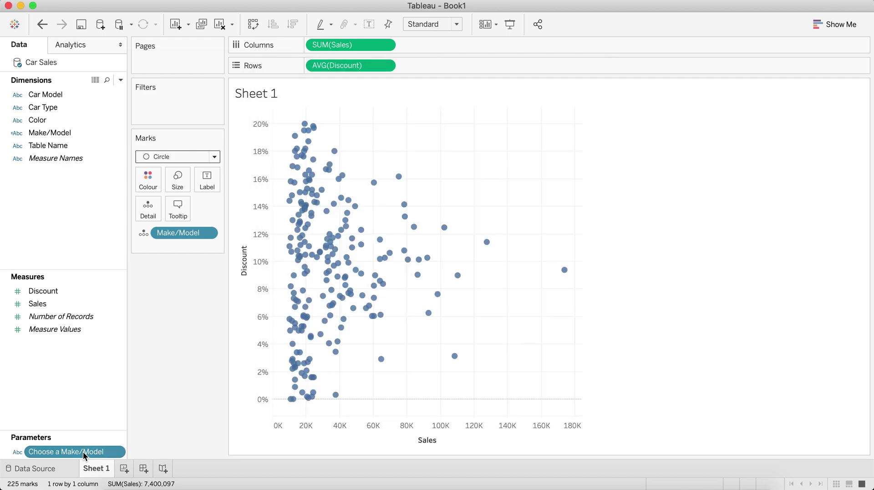
Show the control for the Choose a Make/Model parameter and set it to Jeep Grand Cherokee
right_click(67, 453)
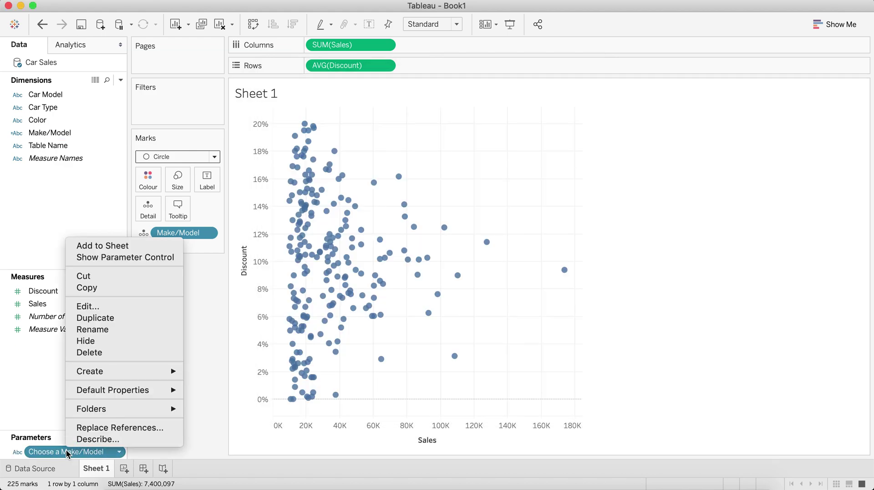
left_click(109, 257)
left_click(799, 104)
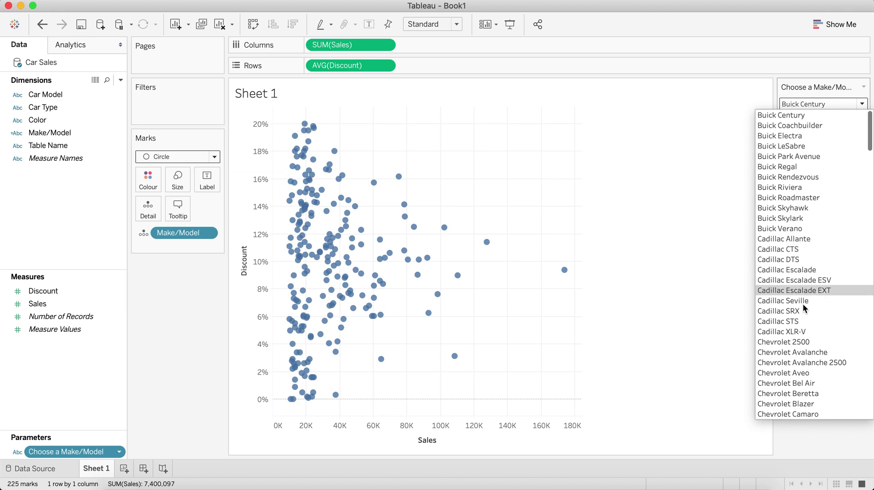
scroll(802, 331, "down", 20)
scroll(802, 330, "up", 5)
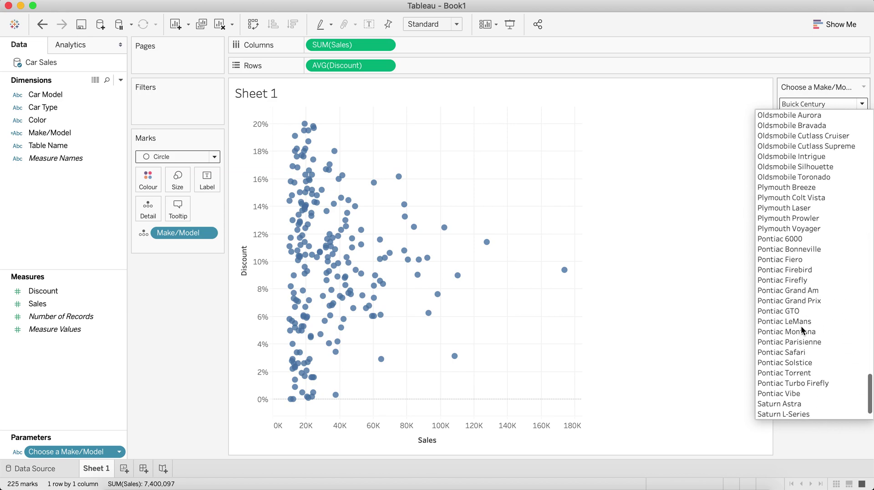
scroll(802, 331, "up", 3)
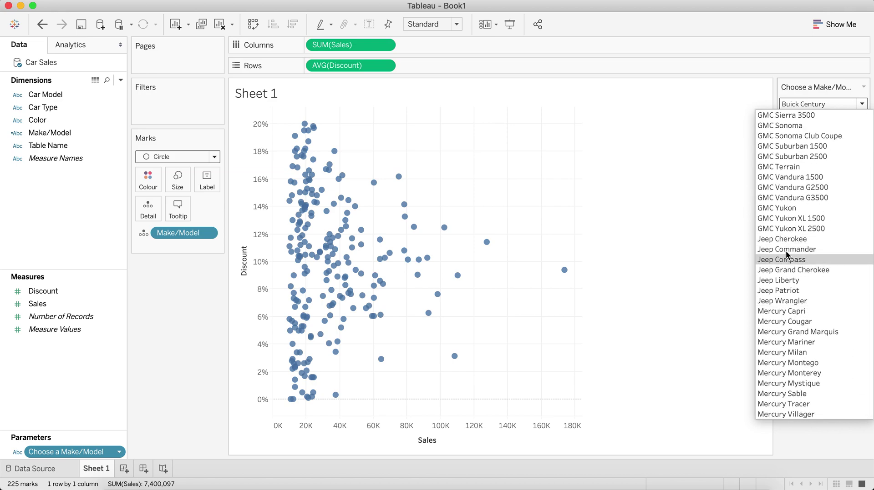
left_click(787, 271)
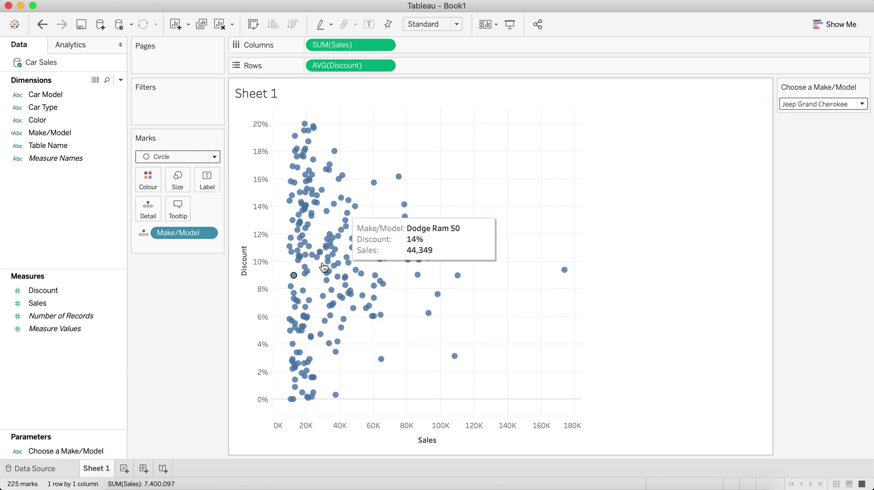
Create a calculated field named "Highlight Make/Model" that tests whether Make/Model = Choose a Make/Model
right_click(51, 230)
left_click(78, 238)
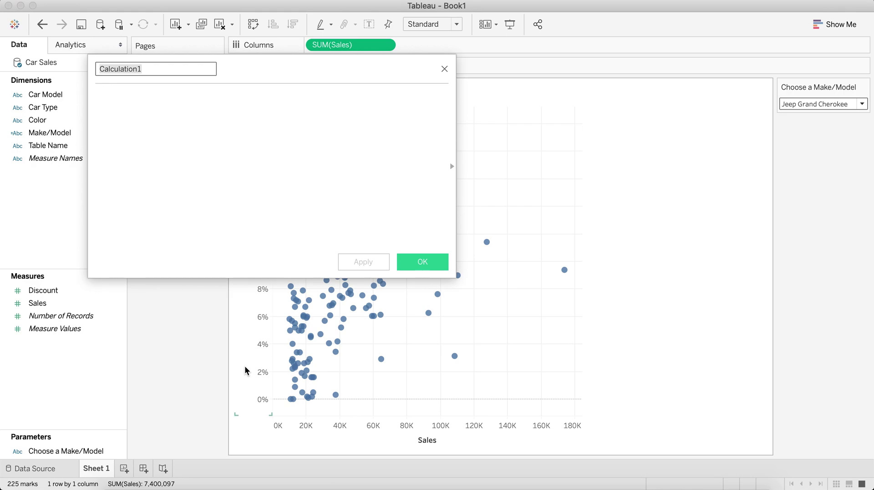
type("Highlight Make")
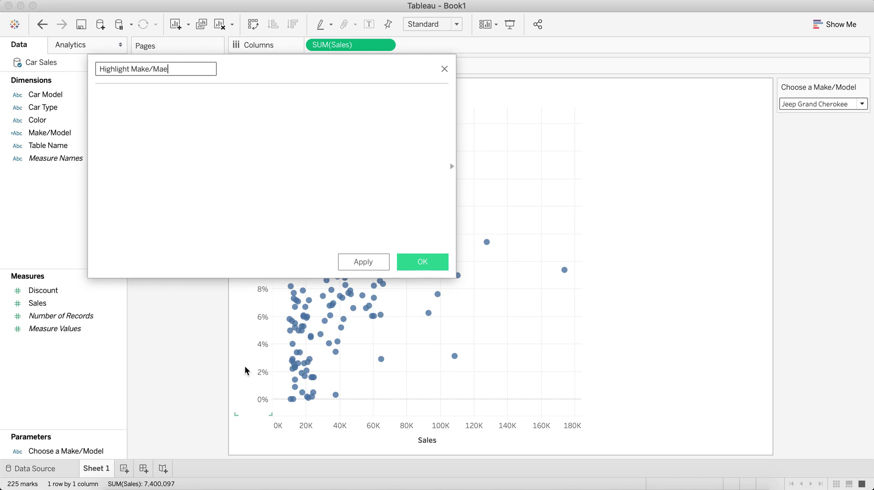
type("/Model")
key("Tab")
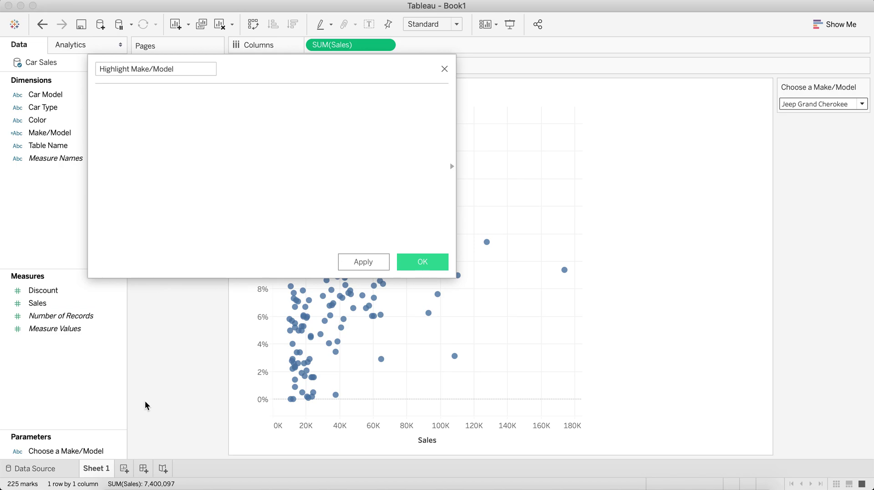
left_click(55, 133)
left_click_drag(55, 133, 176, 158)
type("=")
left_click_drag(57, 450, 205, 213)
left_click(413, 262)
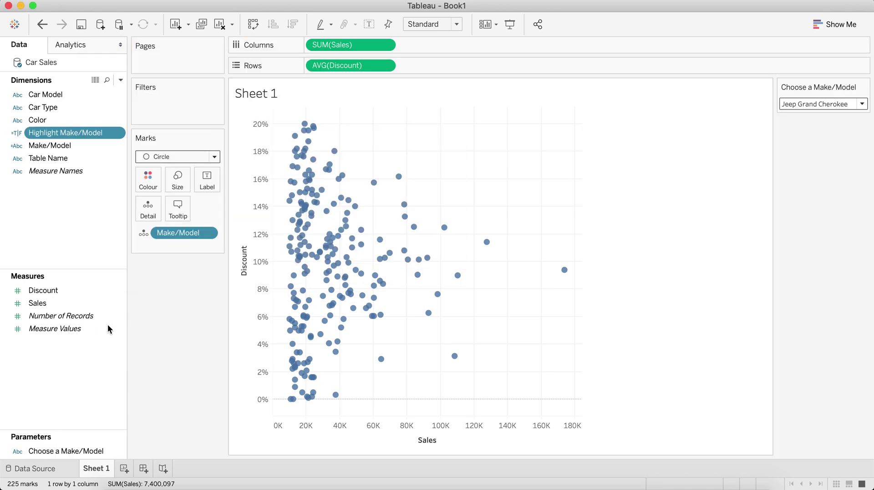
Colour the scatter plot marks by the Highlight Make/Model field
left_click(55, 134)
left_click_drag(54, 135, 148, 181)
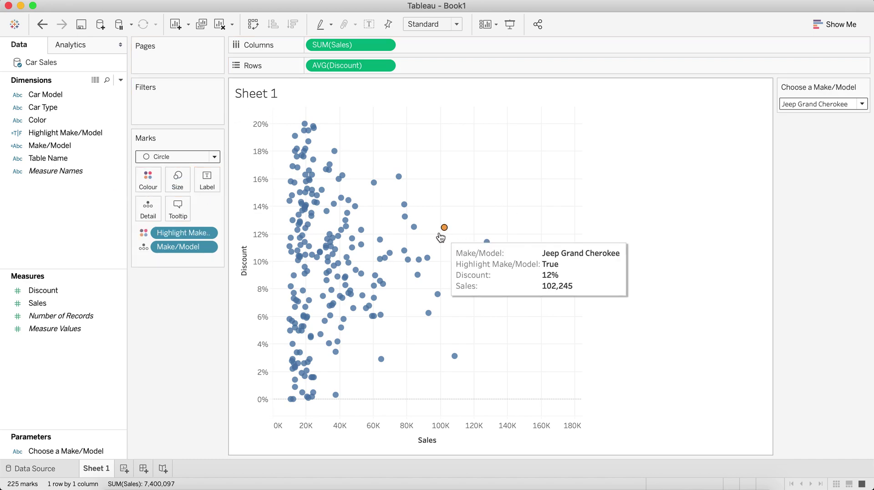
Recolour the Highlight Make/Model values, assigning green to True and grey to False
mouse_move(434, 267)
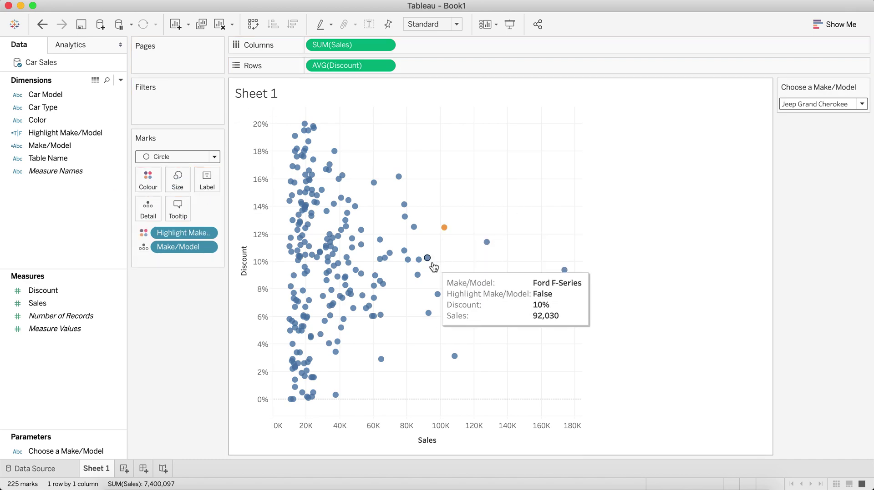
left_click(146, 179)
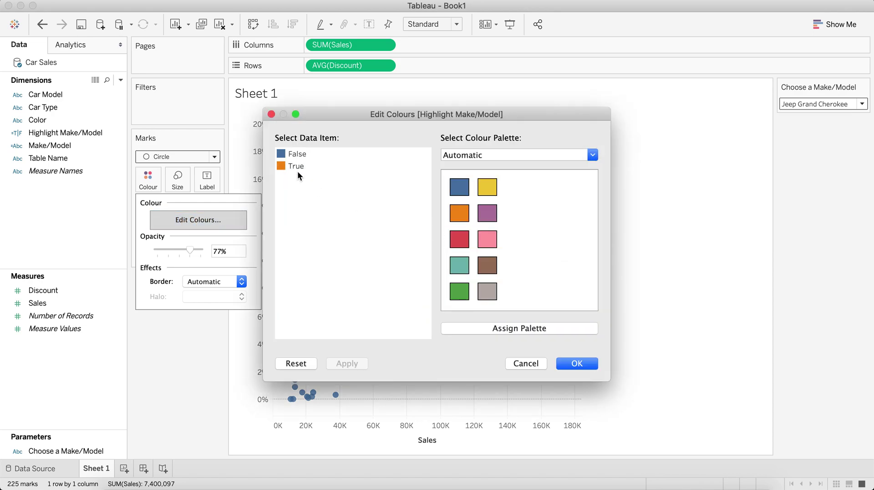
left_click(295, 166)
left_click(459, 291)
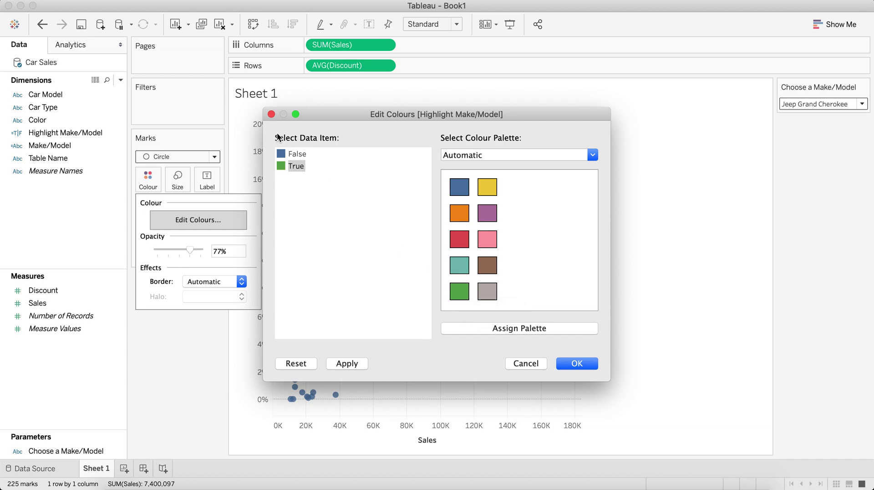
left_click(293, 155)
left_click(486, 291)
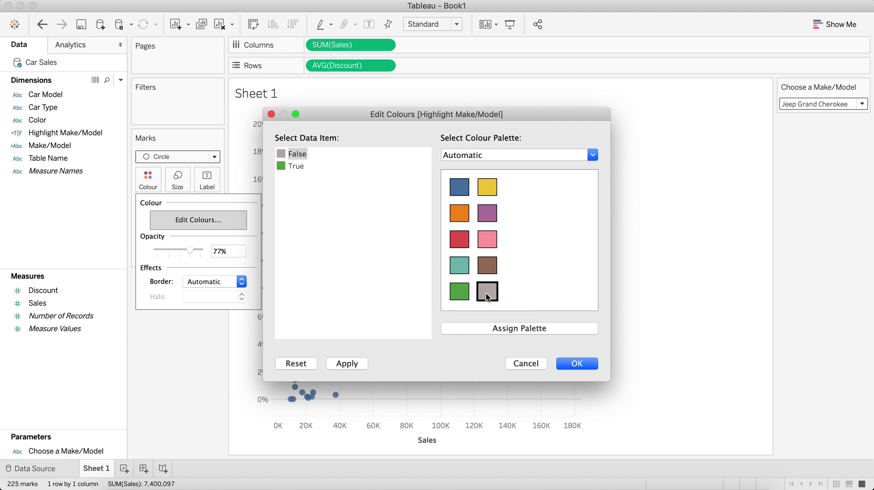
left_click(582, 365)
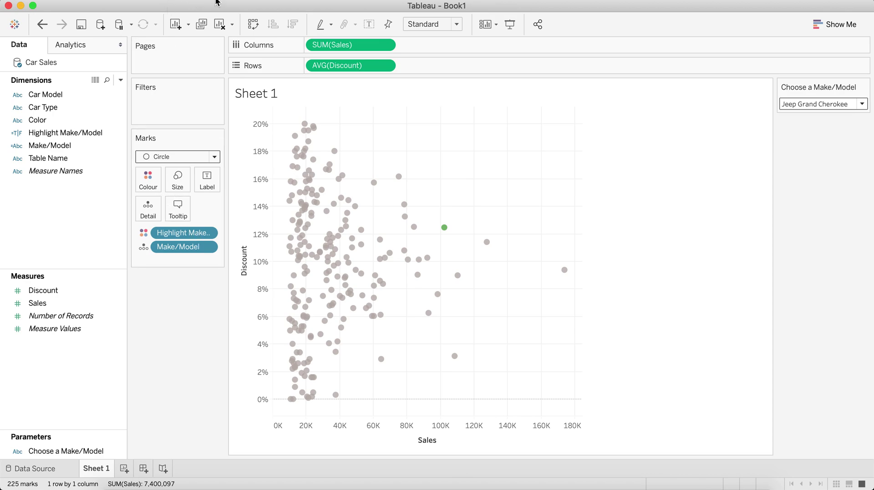
Show the colour legend for Highlight Make/Model and move True above False in it
left_click(260, 0)
mouse_move(336, 136)
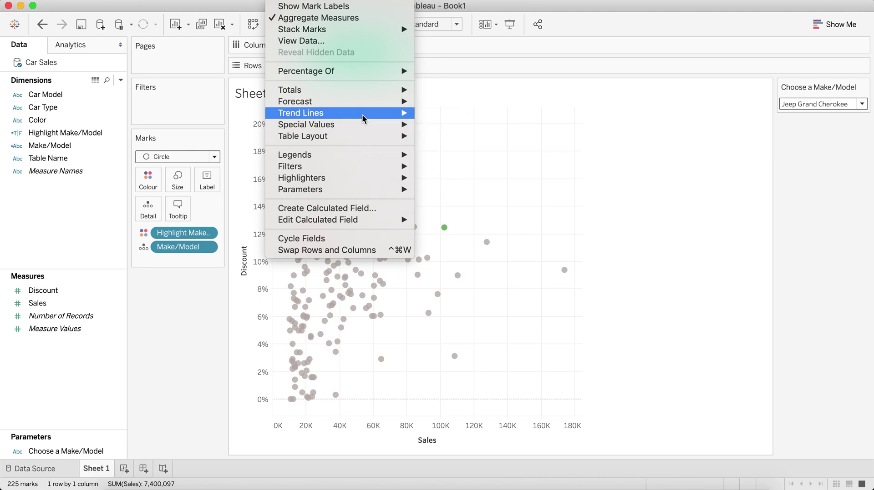
mouse_move(373, 155)
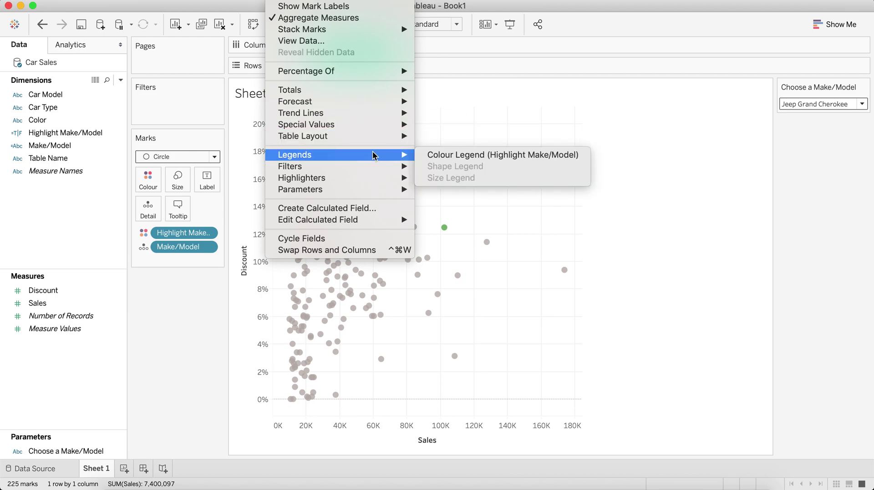
left_click(452, 153)
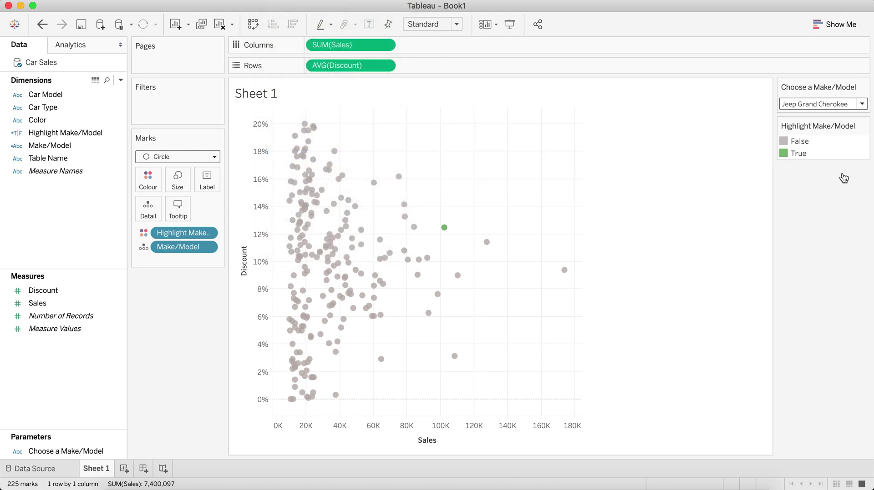
double_click(827, 153)
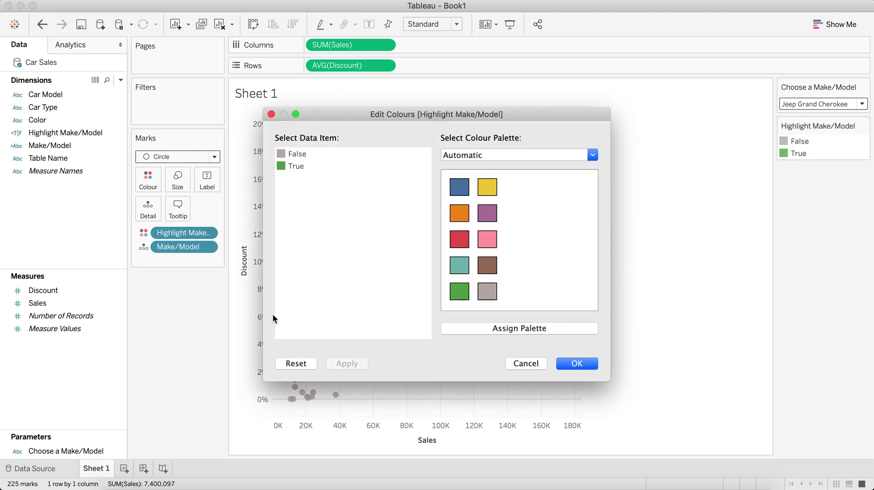
left_click(532, 364)
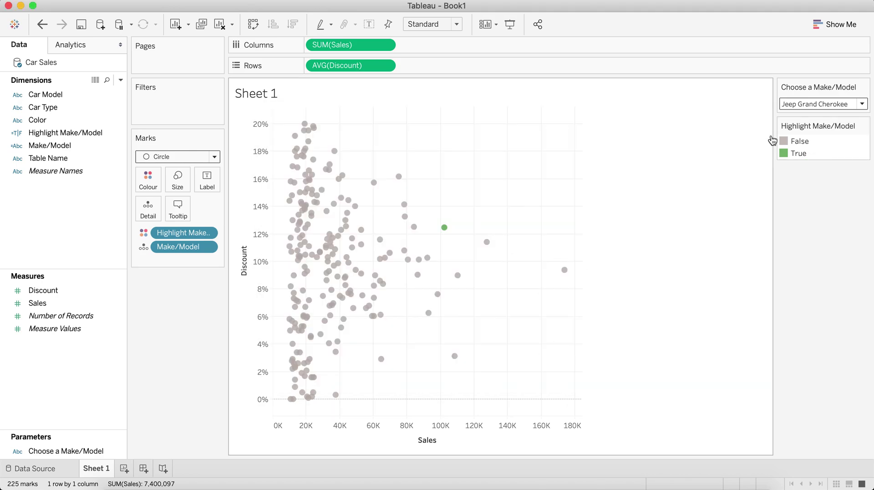
left_click(797, 154)
mouse_move(797, 154)
left_mouse_down()
mouse_move(797, 140)
mouse_move(805, 143)
left_mouse_up()
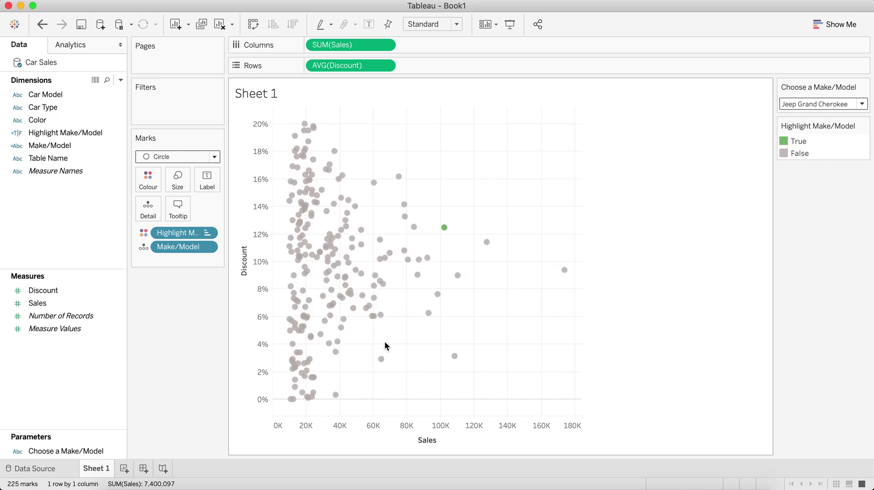
Test the highlight by switching the Choose a Make/Model parameter to Oldsmobile Aurora and Pontiac Montana, and return it to Jeep Grand Cherokee
left_click(792, 106)
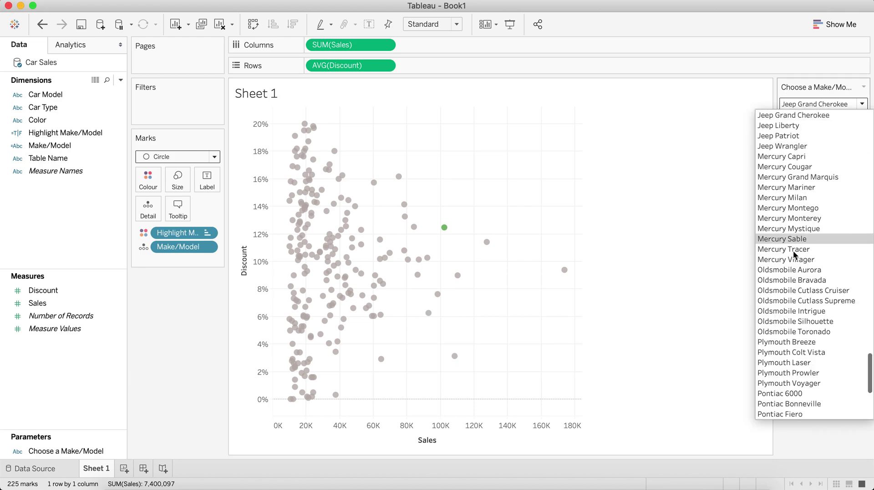
left_click(792, 272)
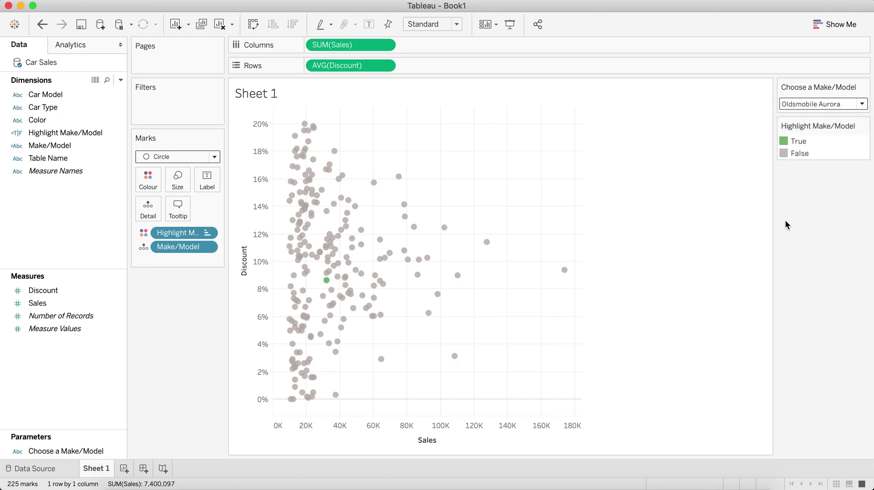
left_click(799, 105)
left_click(795, 327)
left_click(809, 104)
scroll(800, 317, "up", 7)
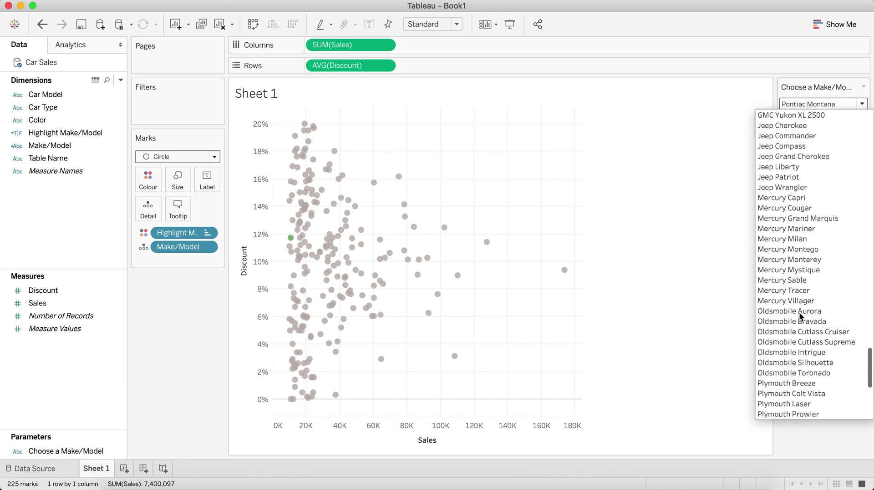
left_click(786, 158)
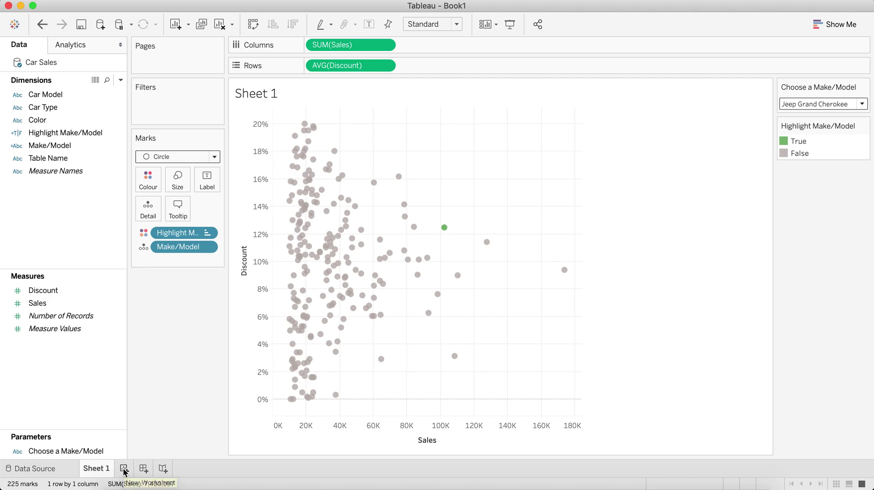
Add a new worksheet and list the Make/Model field on its rows
key("super+t")
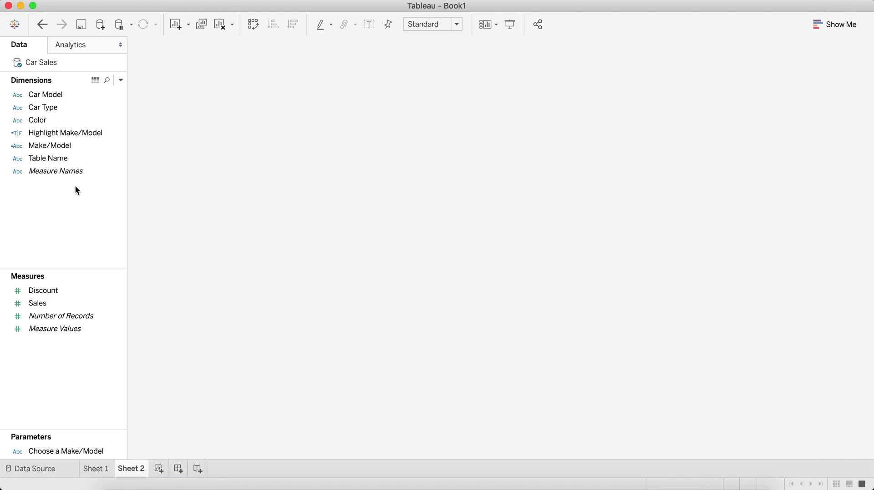
left_click(57, 146)
left_click_drag(57, 146, 253, 213)
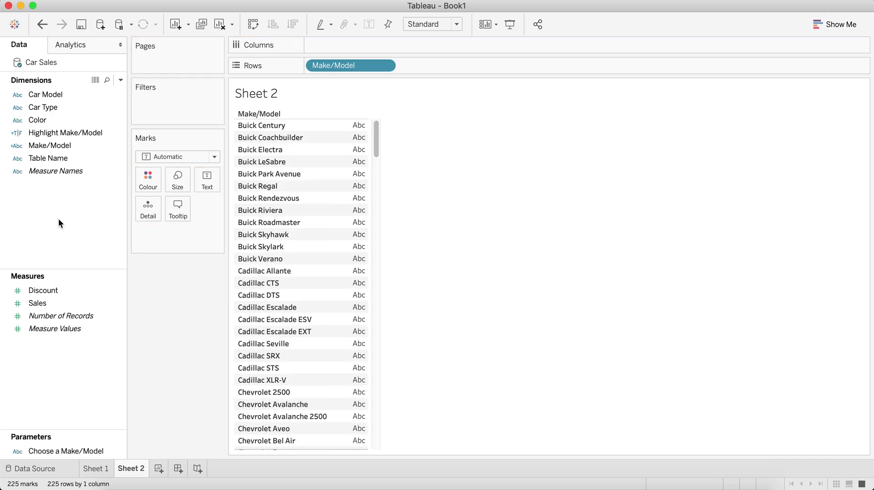
Create a calculated field named "Discount Rank" with the formula RANK(AVG([Discount]))
right_click(54, 239)
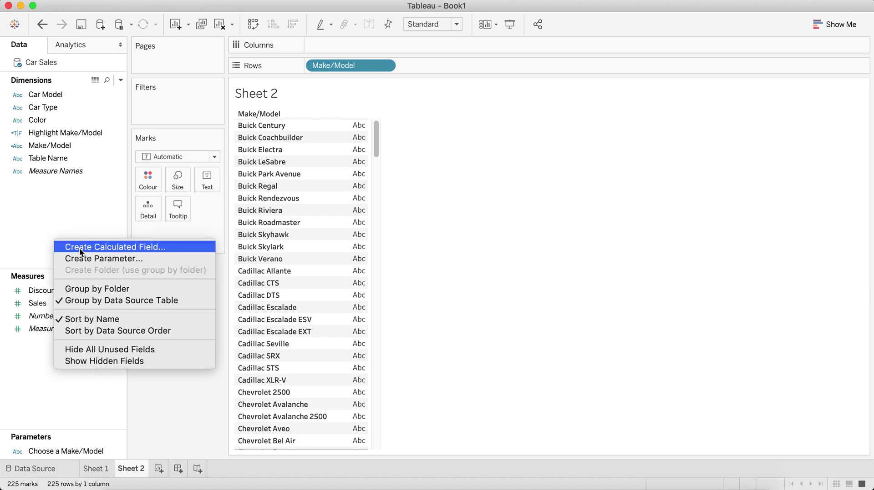
key("Escape")
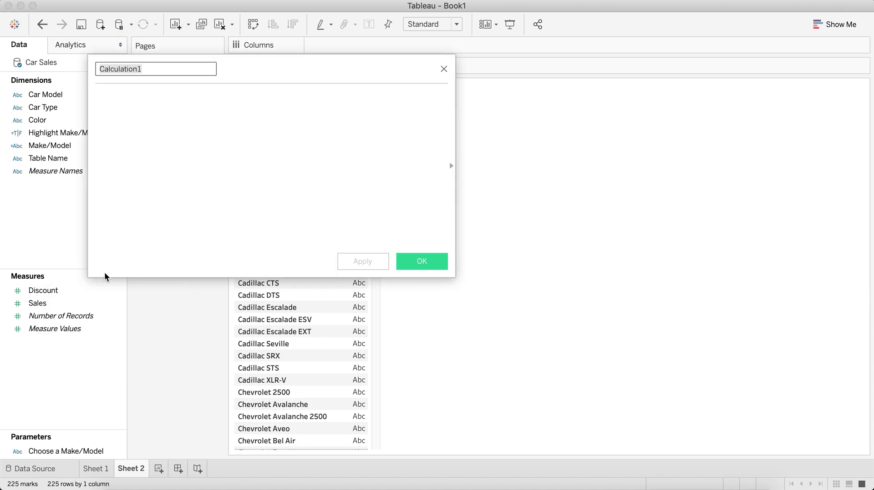
type("Discount Rank")
key("Tab")
type("ra")
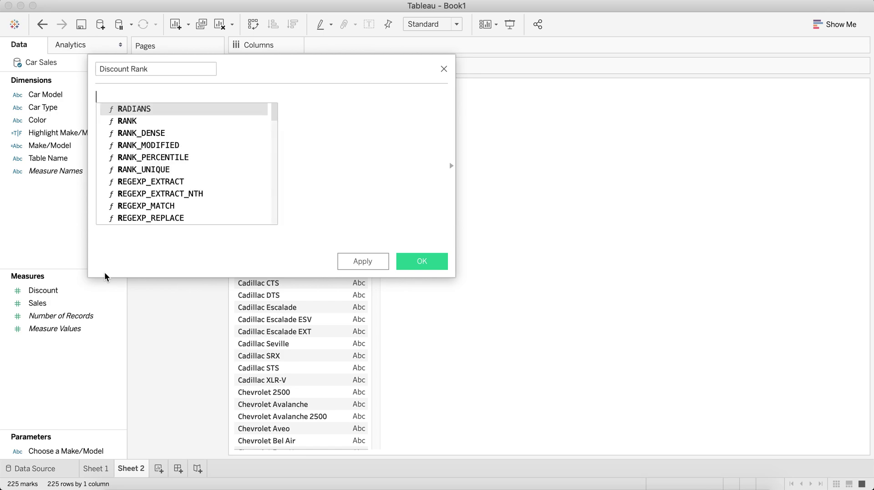
type("nk")
key("Return")
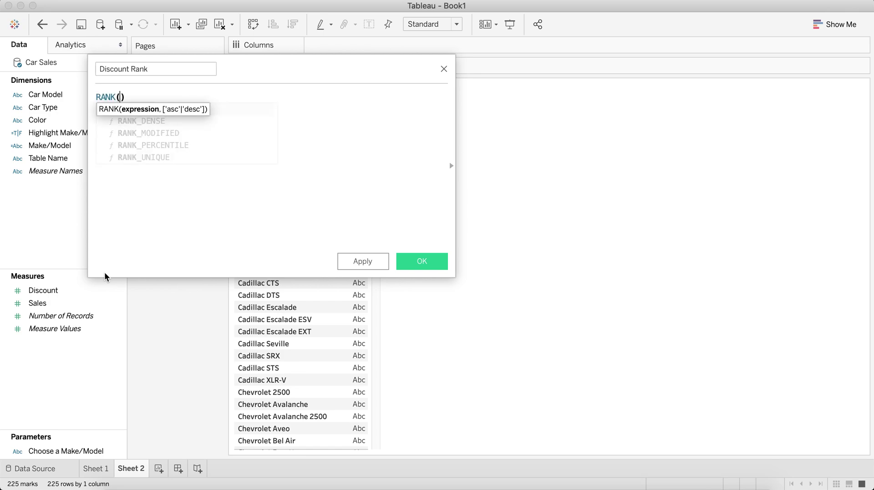
type("av")
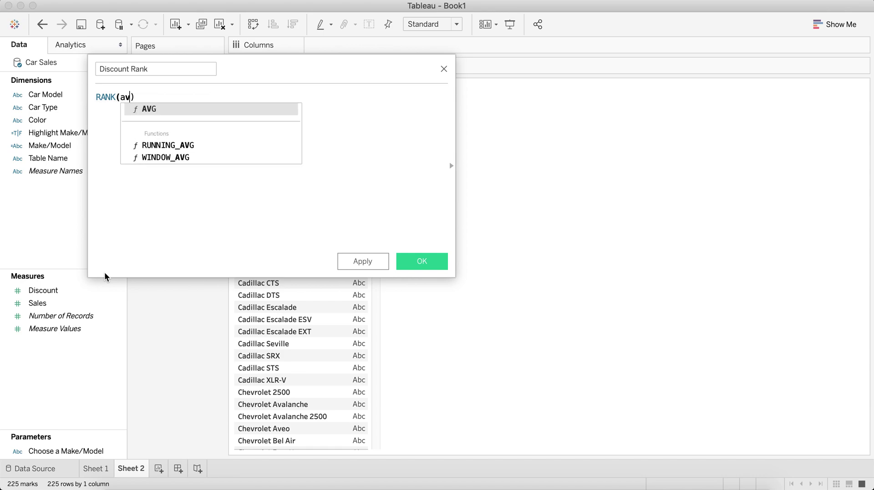
key("Return")
type("disco")
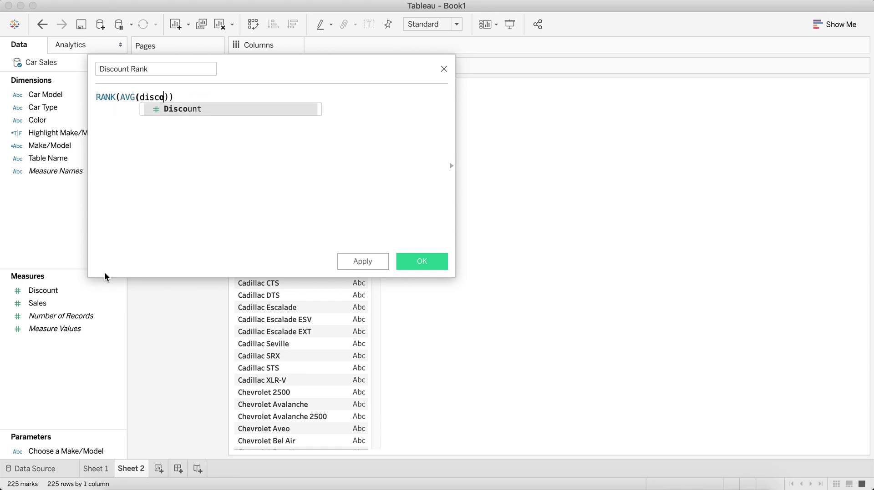
key("Return")
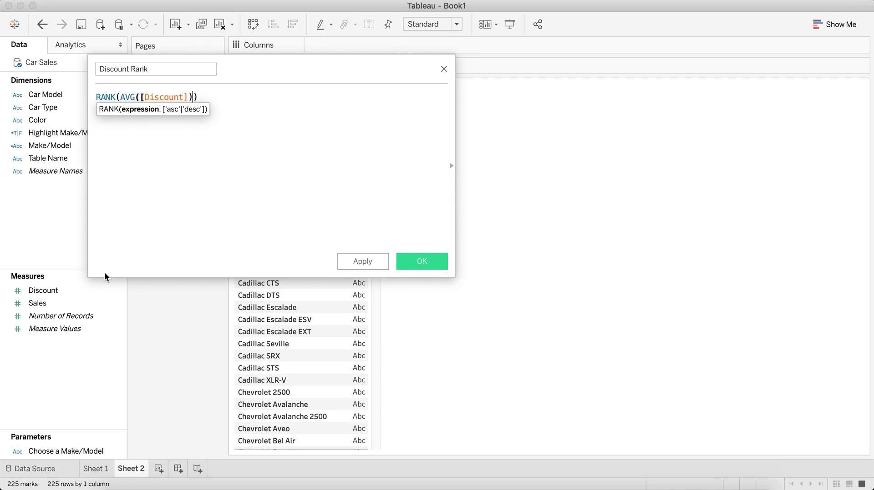
type(")")
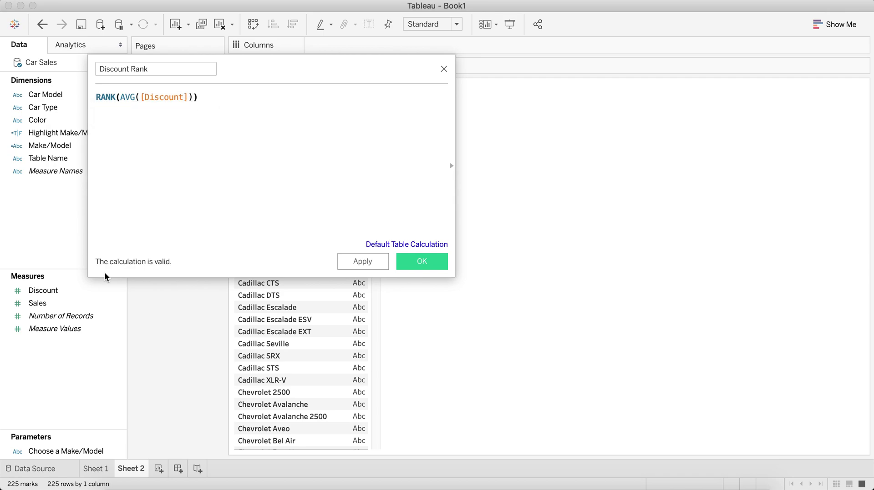
Add the 'asc' argument to the Discount Rank formula, save the calculation and convert the field to discrete
key("Left")
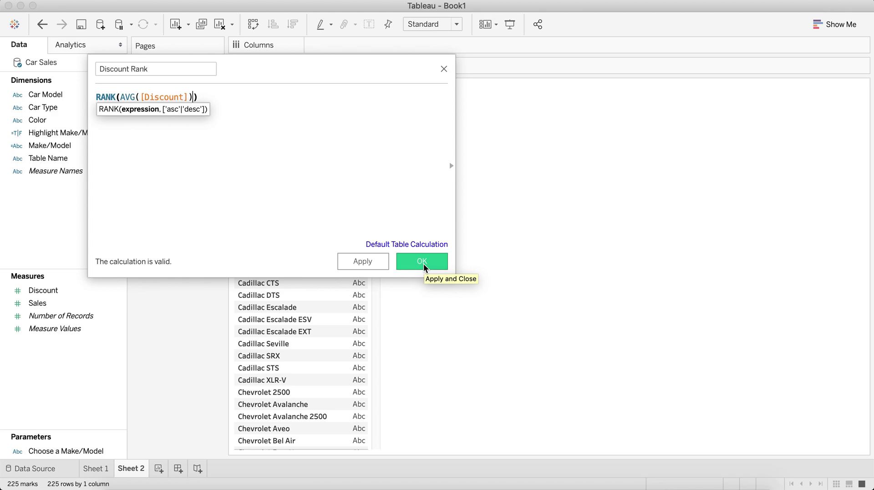
type(",")
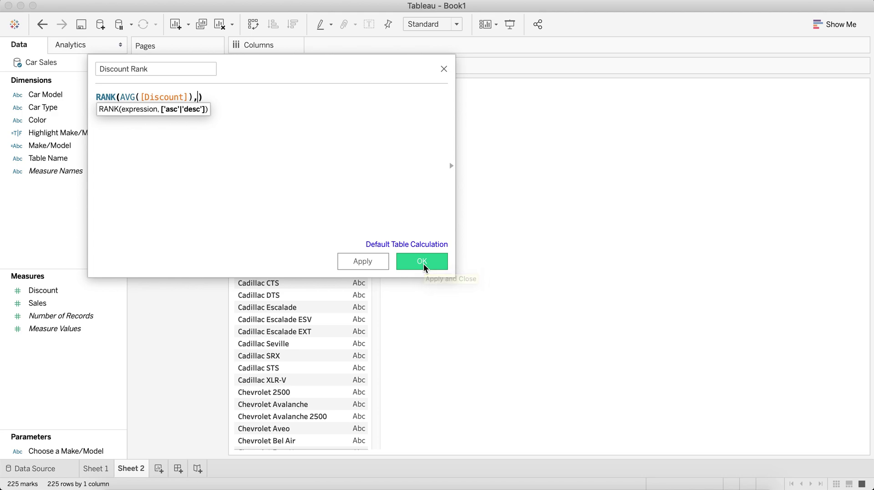
type("'asc'")
left_click(433, 262)
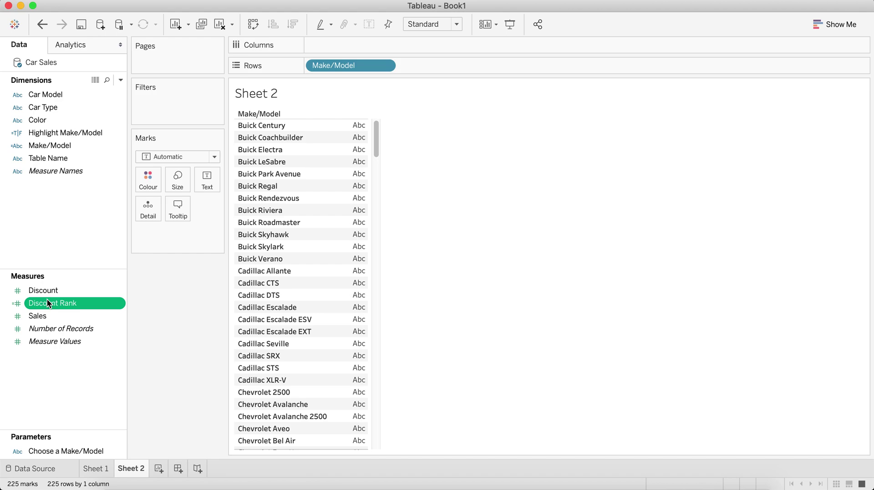
right_click(56, 267)
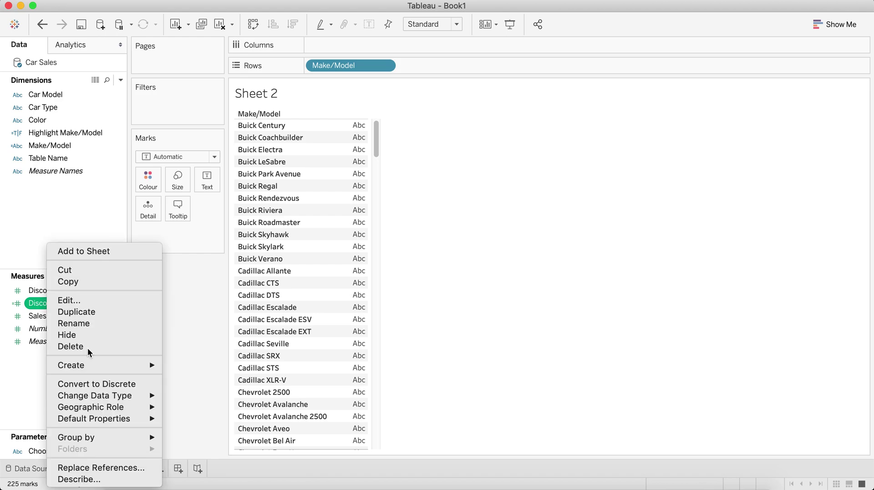
left_click(91, 385)
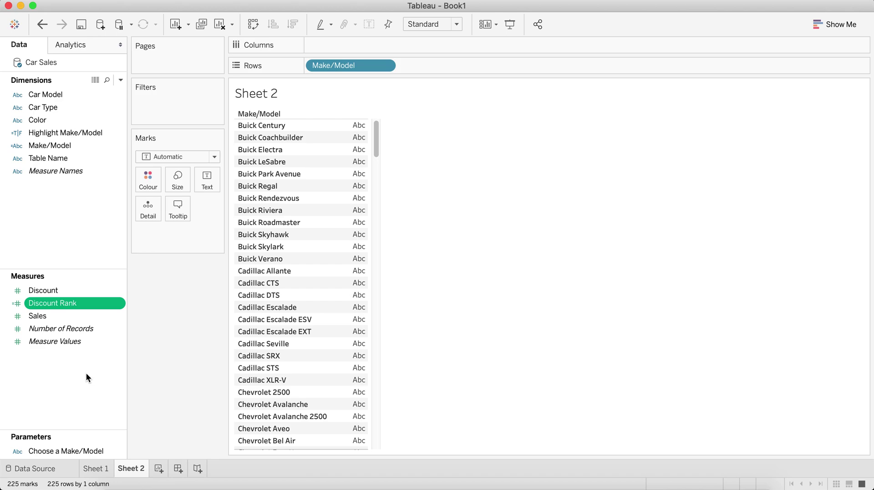
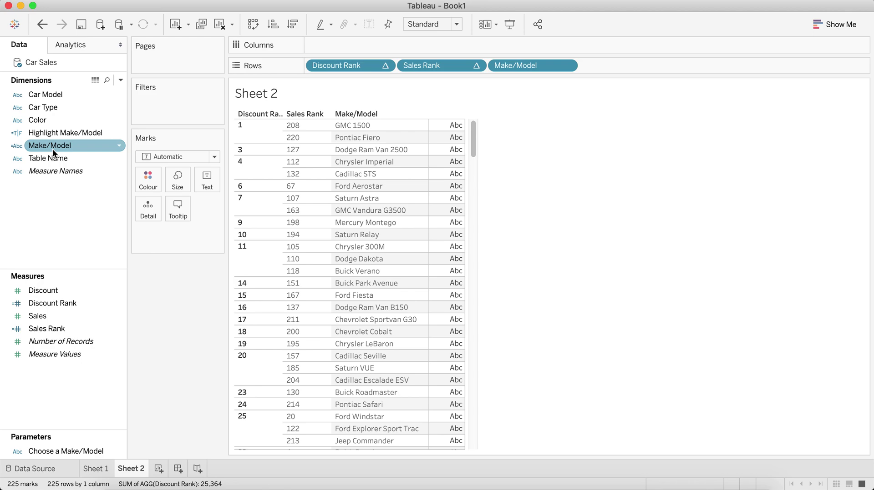
Create a set from the Make/Model field named "Make/Model Set from Parameter" and have it use all values
right_click(52, 149)
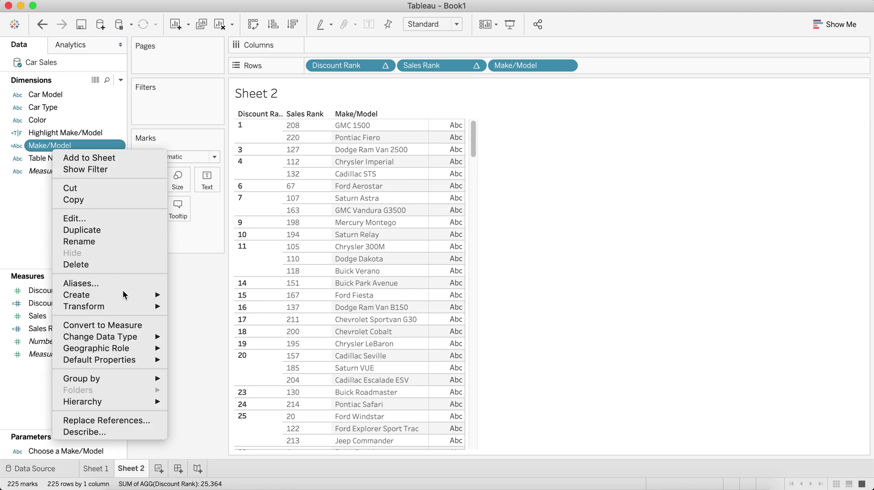
mouse_move(126, 304)
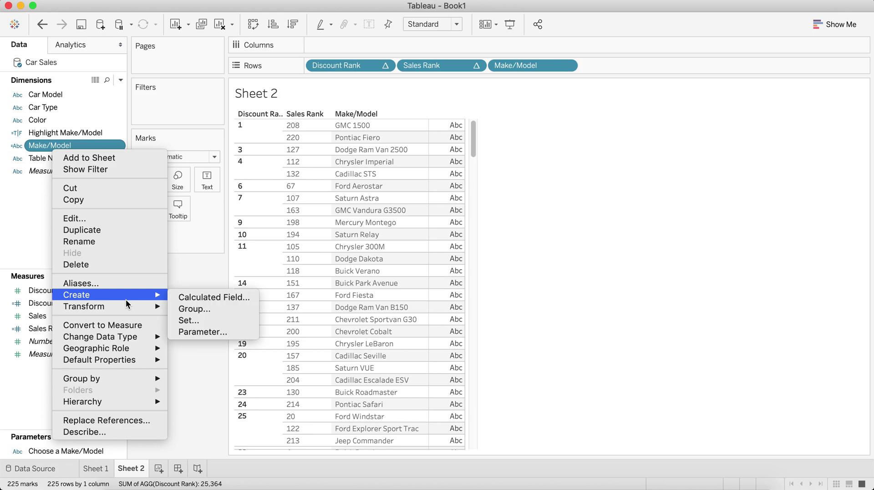
left_click(206, 321)
type("Model Set from Parameter")
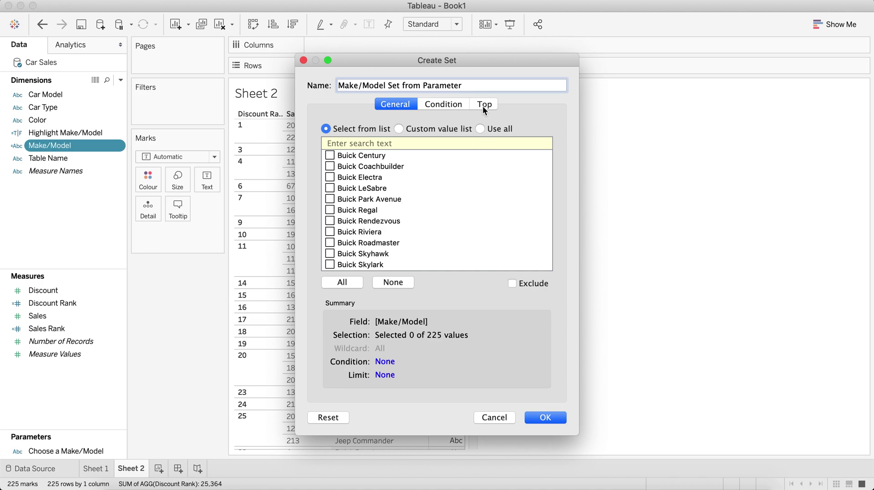
left_click(451, 105)
key("ctrl+shift+Tab")
left_click(502, 129)
key("ctrl+Tab")
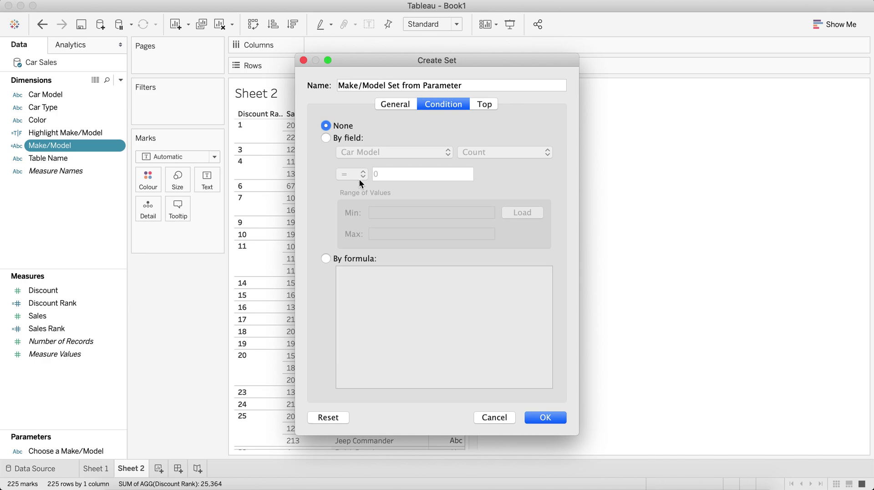
Define the set by the condition formula [Make/Model]=[Choose a Make/Model] and place the saved set first on the rows
left_click(336, 257)
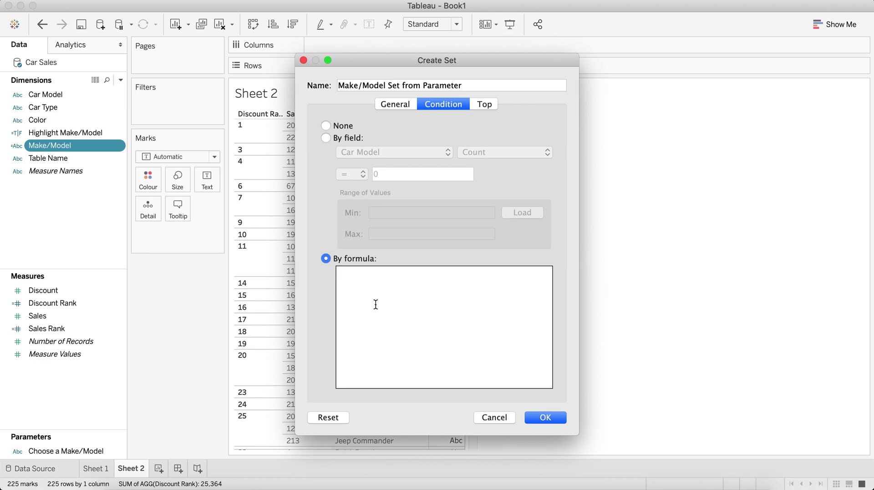
left_click(375, 305)
type("make")
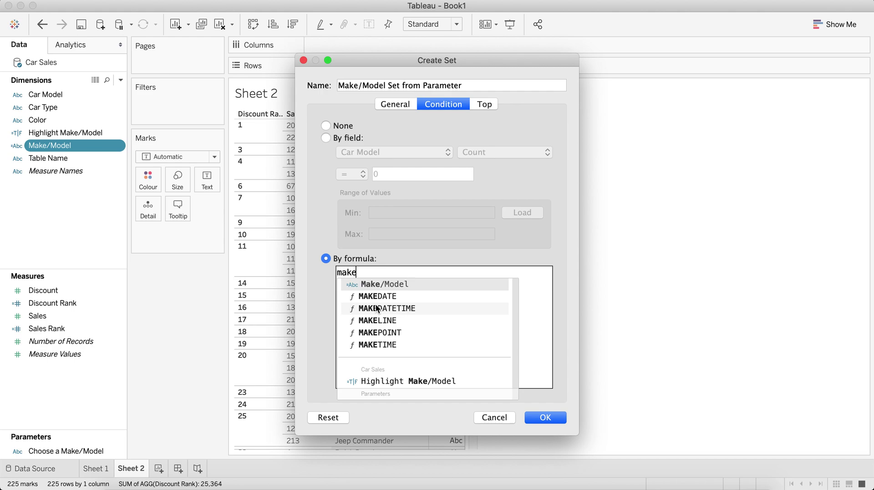
key("Return")
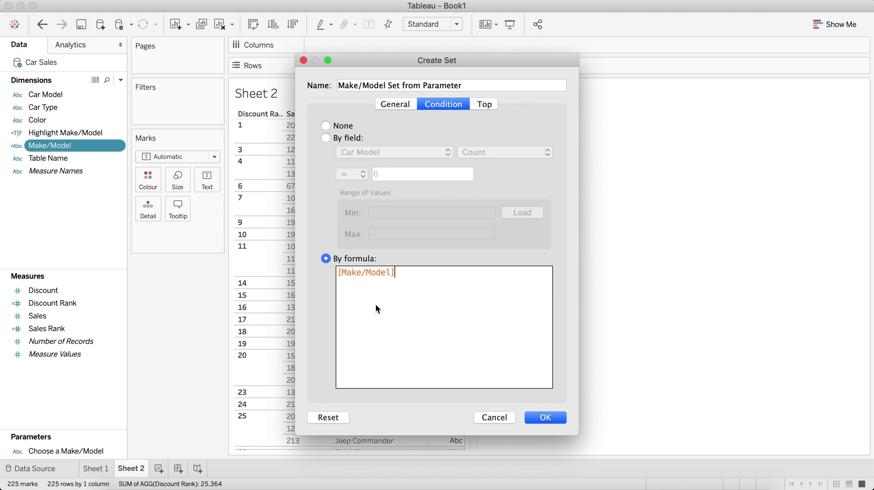
type("=choos")
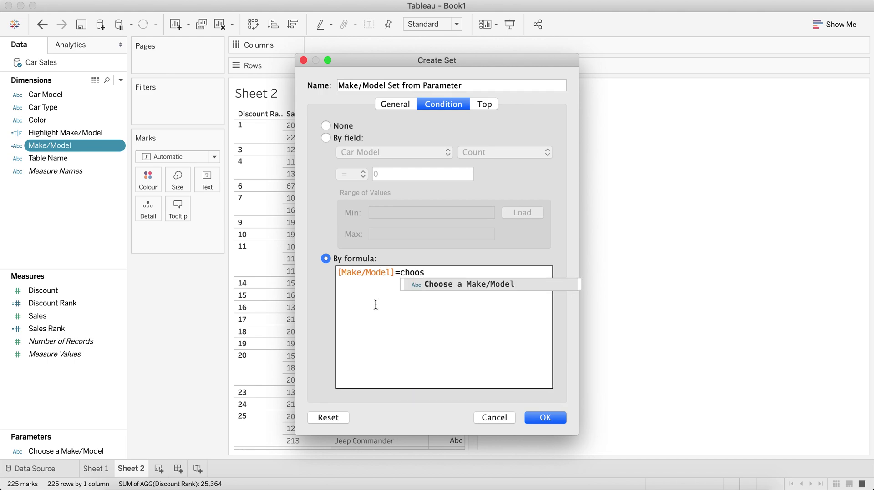
key("Return")
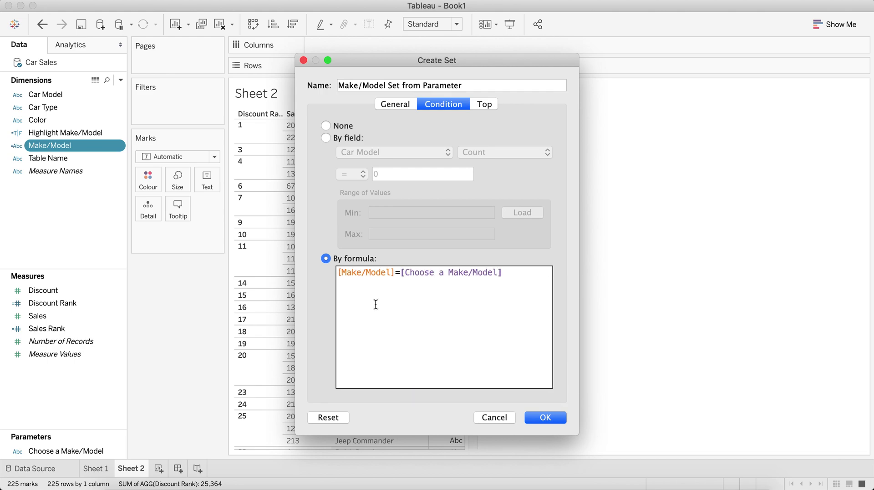
left_click(544, 417)
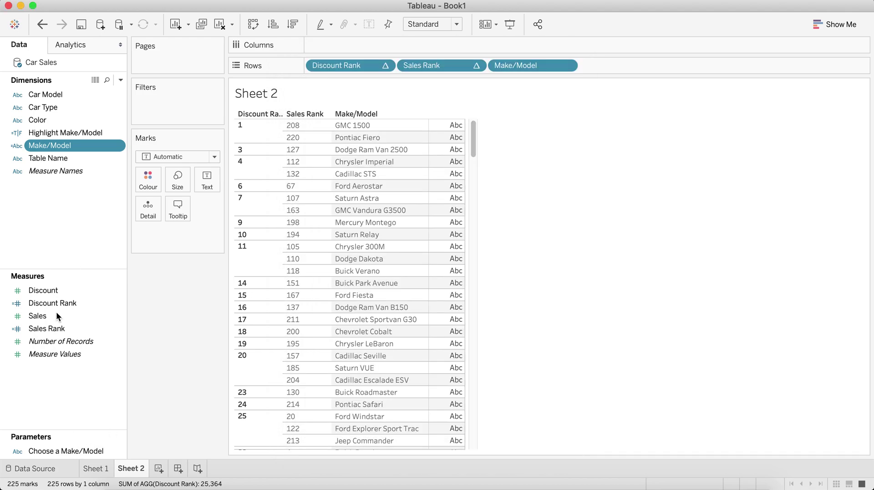
mouse_move(48, 357)
left_mouse_down()
mouse_move(142, 210)
mouse_move(151, 180)
mouse_move(309, 67)
mouse_move(375, 153)
left_mouse_up()
left_click_drag(426, 199, 476, 106)
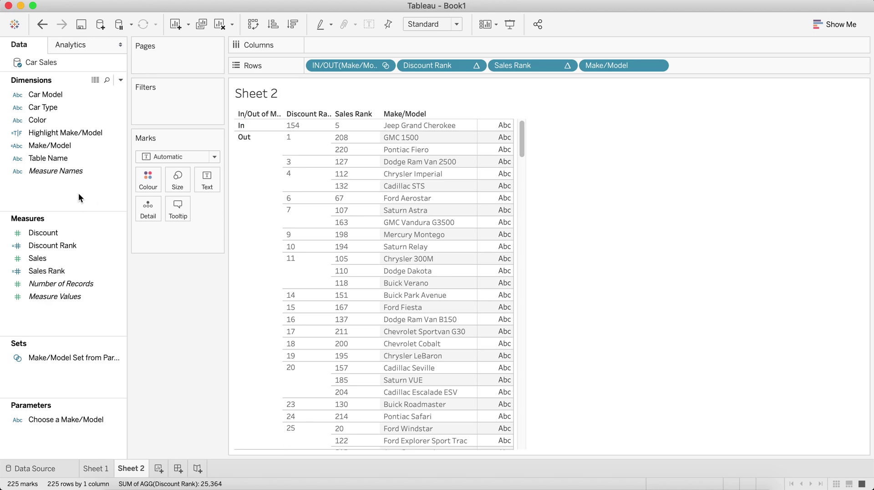
Start a second set from the Make/Model field and name it "Make/Model Set"
left_click(62, 146)
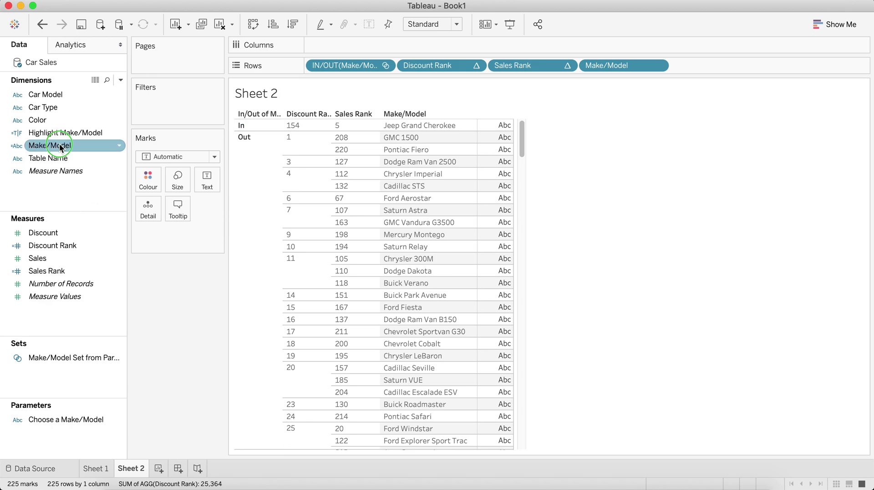
right_click(111, 212)
mouse_move(138, 295)
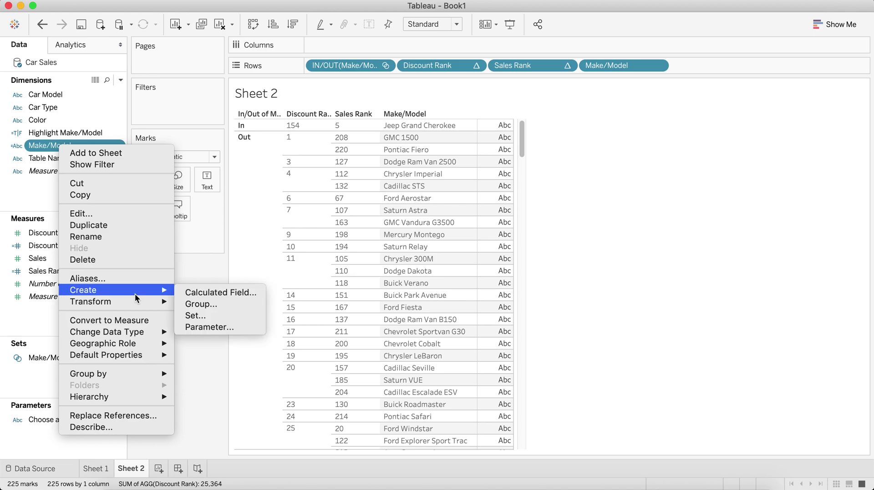
left_click(196, 314)
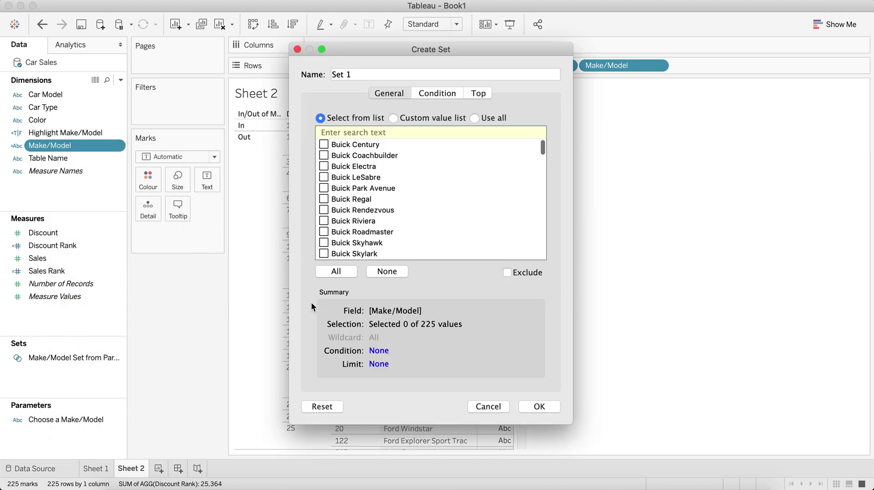
key("super+a")
type("Make/Model Set")
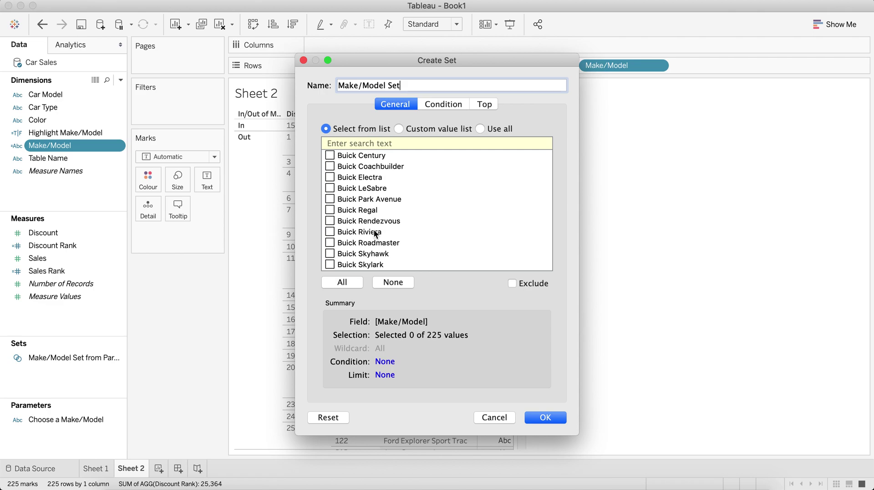
Find the Jeep models, include only Jeep Wrangler in the set, and add the saved set to the rows after the parameter set
left_click(386, 144)
type("jeep")
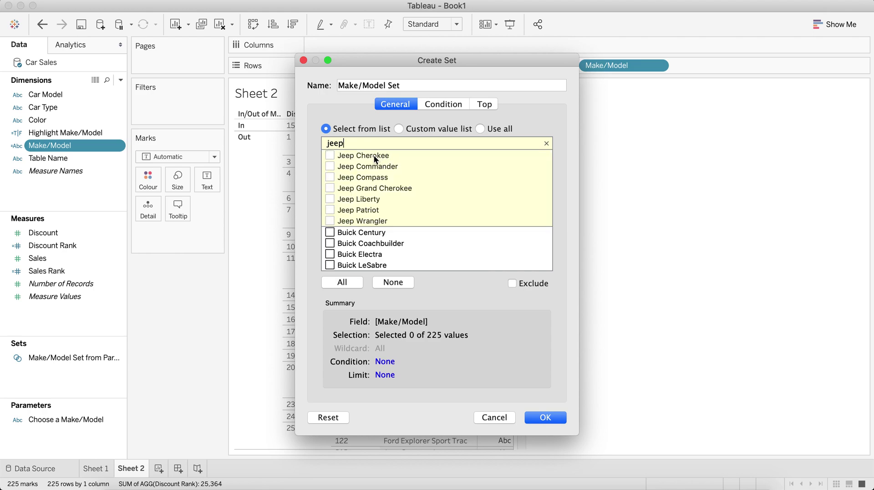
left_click(329, 222)
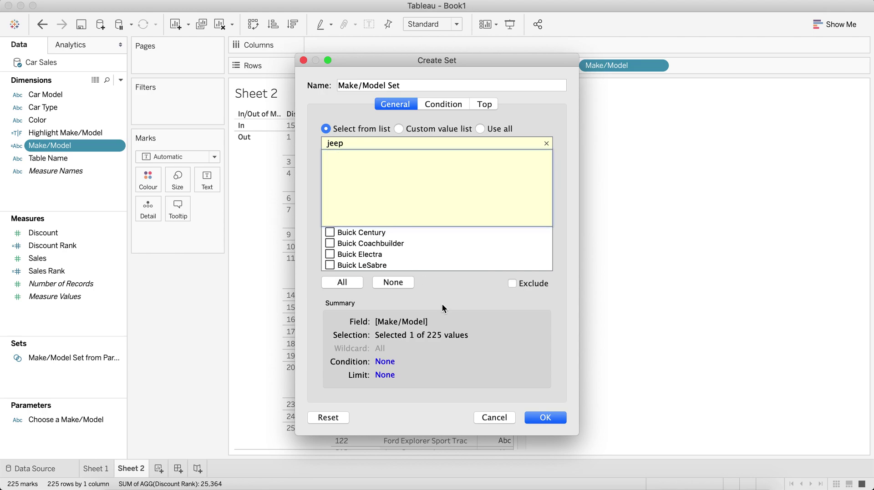
left_click(544, 417)
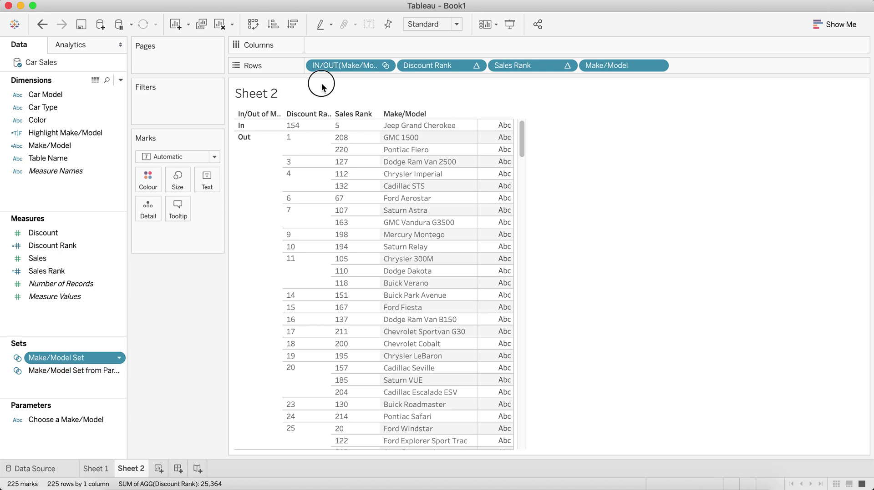
left_click_drag(321, 68, 456, 167)
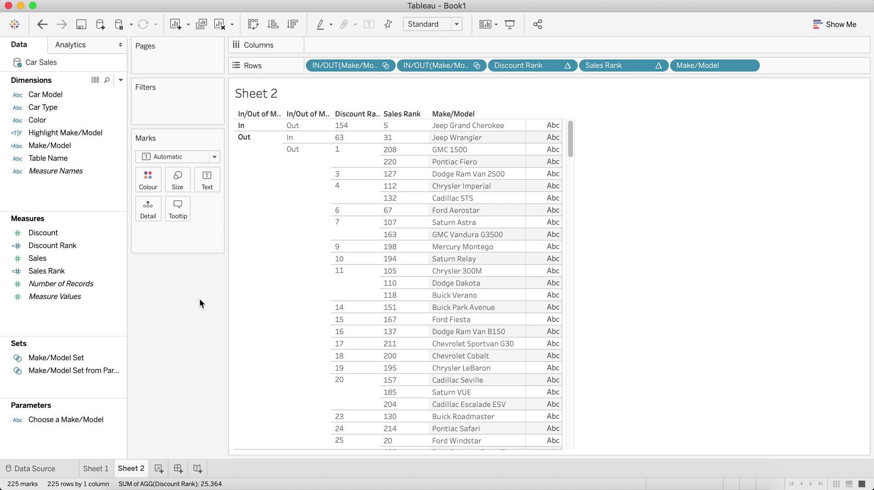
Combine Make/Model Set and Make/Model Set from Parameter into a set named "Cars in Both Sets" containing all members in both sets
left_click(83, 361)
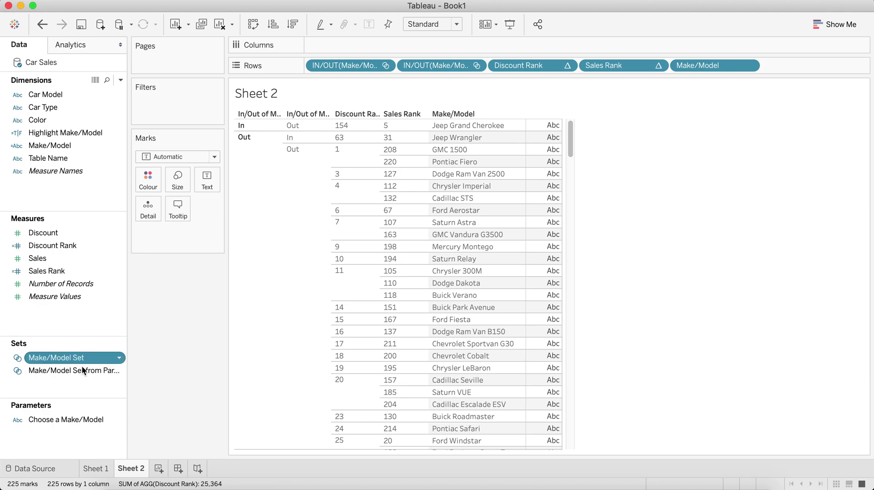
left_click(81, 371, "super")
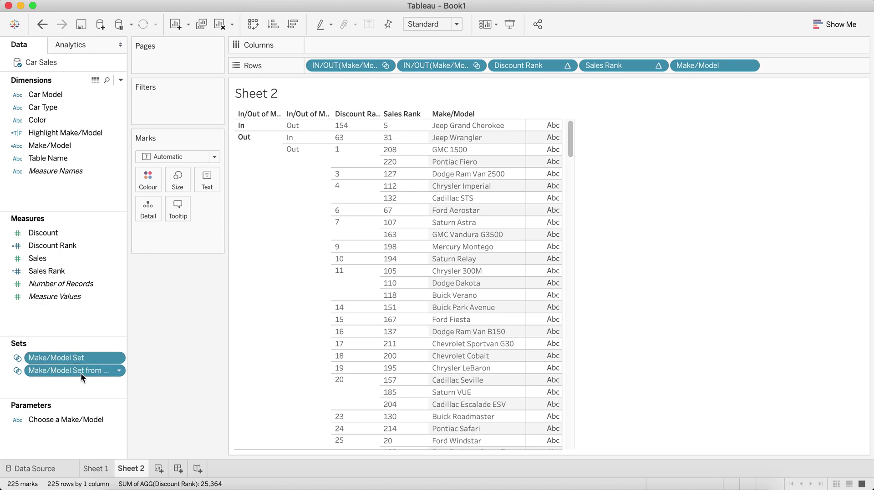
right_click(80, 373)
left_click(144, 294)
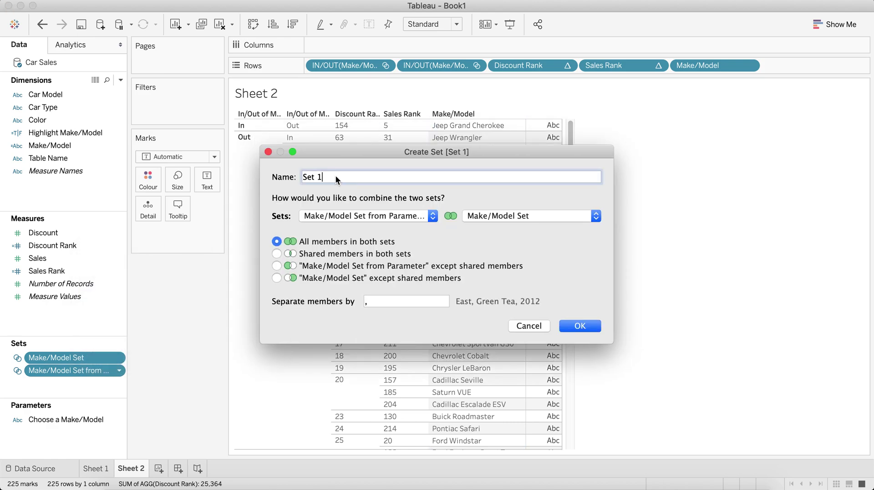
left_click_drag(329, 177, 278, 177)
type("Name in")
key("super+a")
type("Cars in Both Sets")
left_click(321, 245)
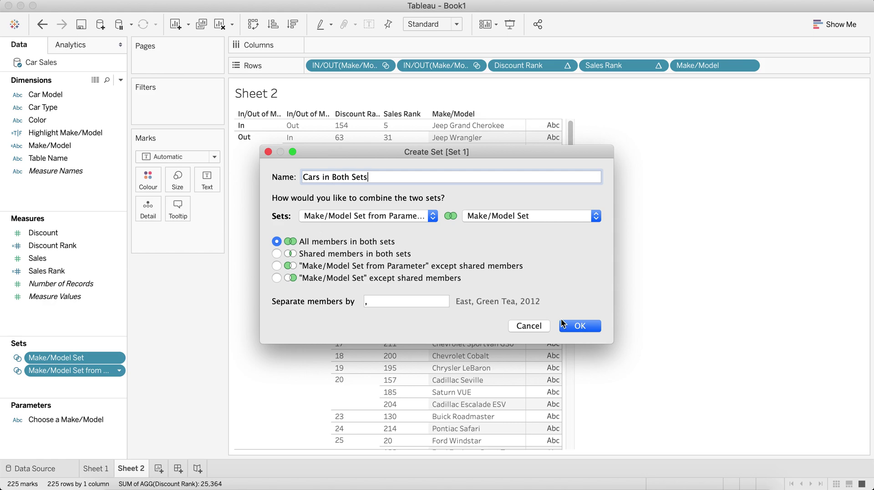
left_click(579, 326)
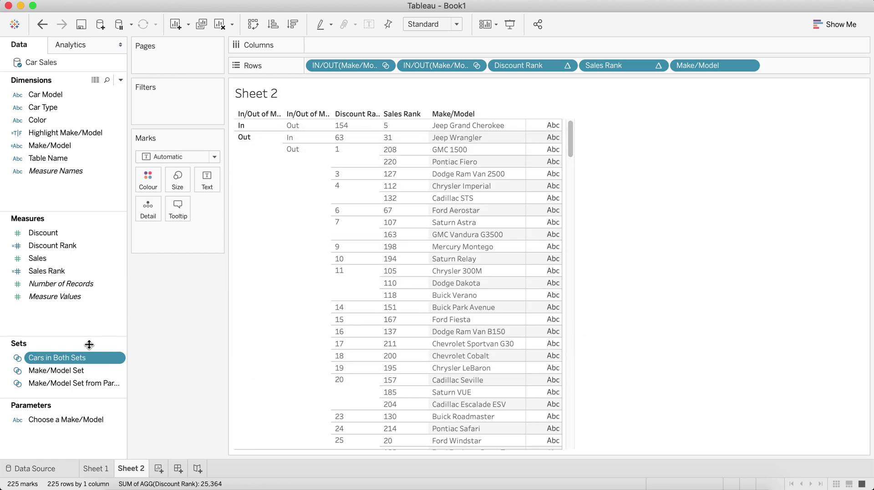
Replace Make/Model Set on the rows with Cars in Both Sets and hide that set's Out members
left_click(74, 333)
mouse_move(71, 358)
left_mouse_down()
mouse_move(259, 183)
mouse_move(408, 78)
mouse_move(484, 75)
mouse_move(486, 68)
mouse_move(428, 64)
mouse_move(385, 7)
left_mouse_up()
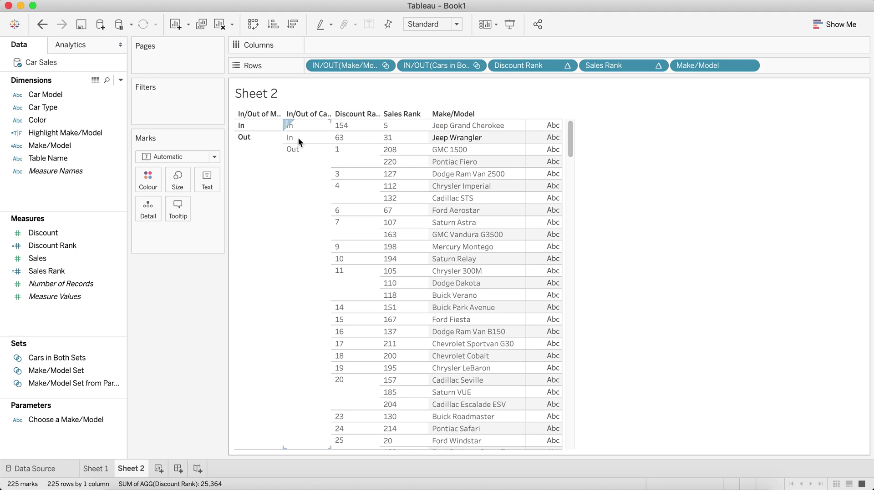
right_click(298, 170)
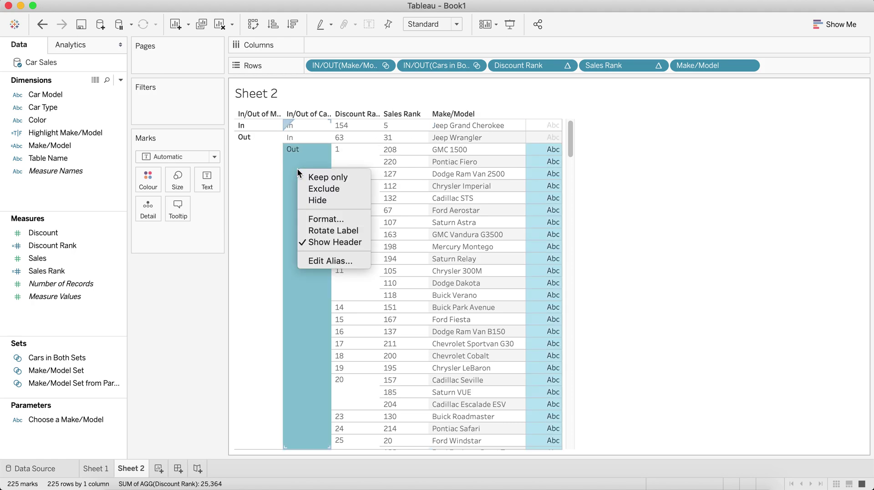
left_click(317, 201)
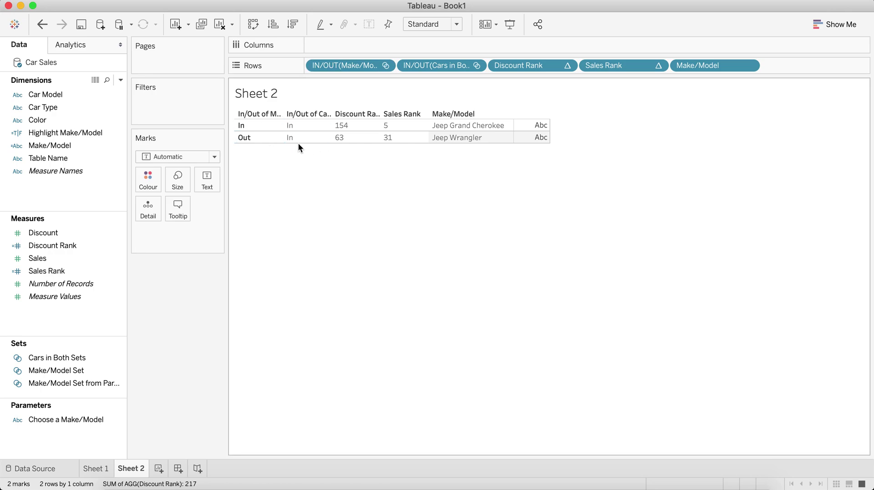
Turn off the headers of the Cars in Both Sets and Make/Model Set from Parameter In/Out fields on the rows
left_click(429, 66)
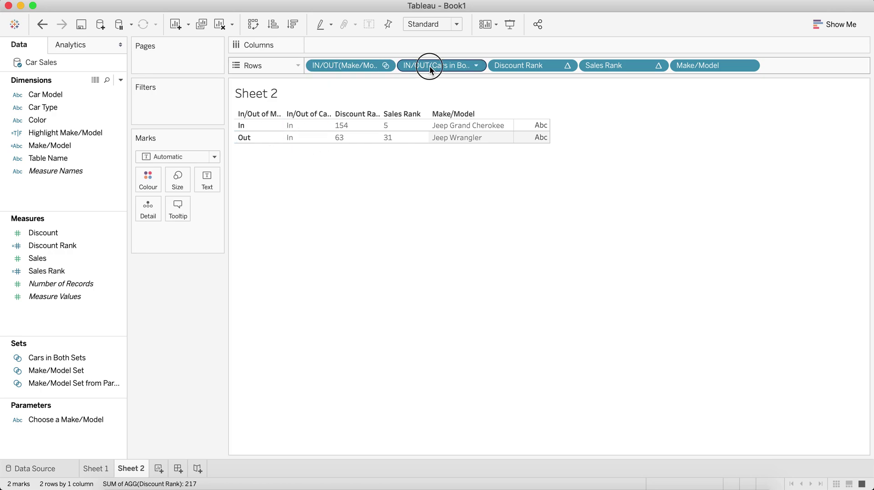
right_click(419, 66)
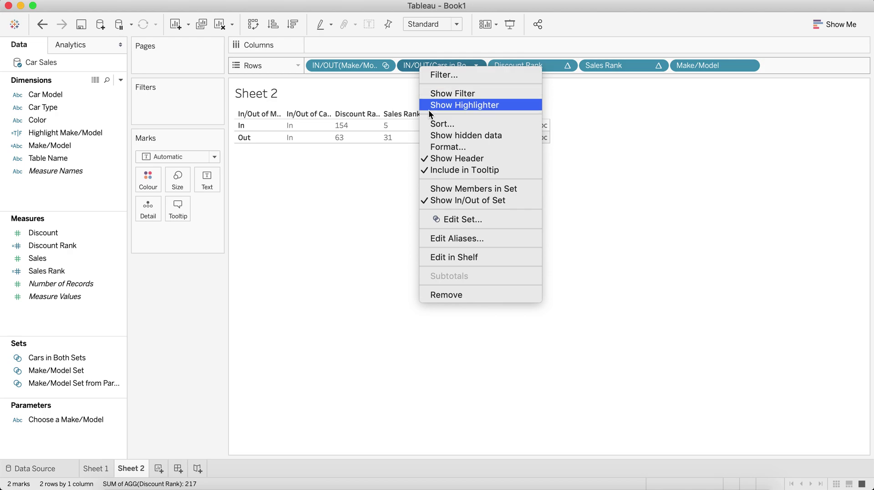
left_click(324, 80)
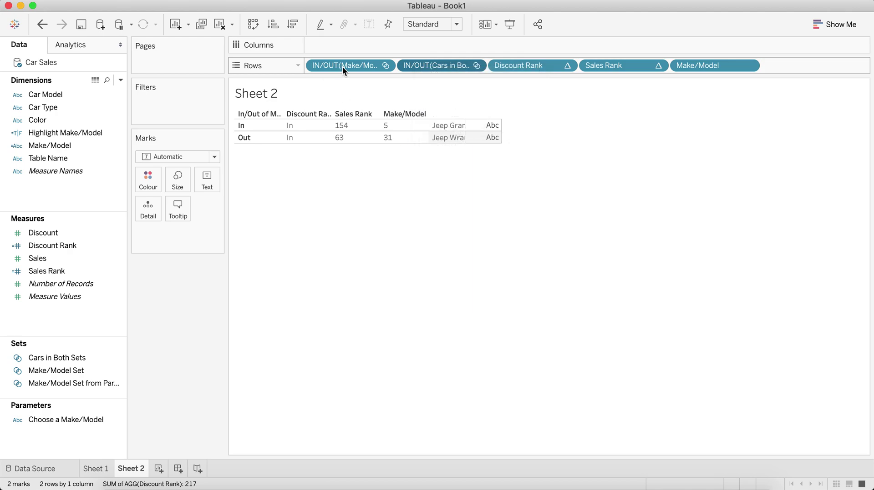
right_click(342, 67)
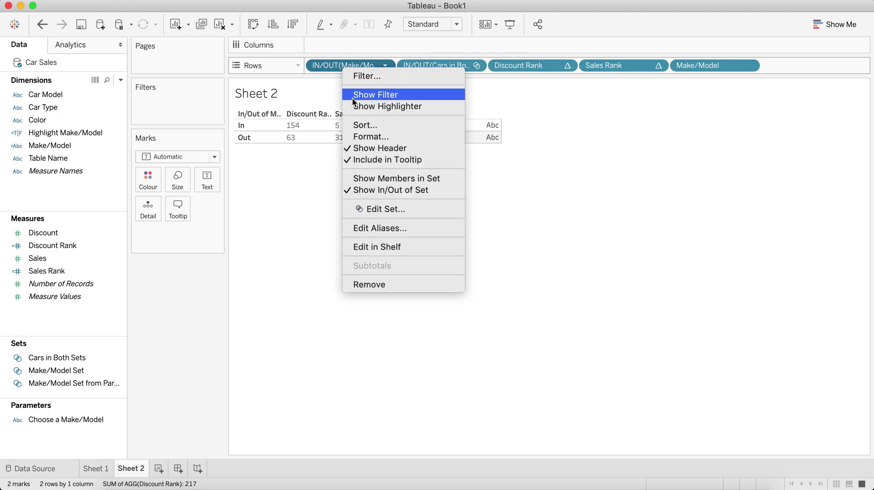
left_click(367, 147)
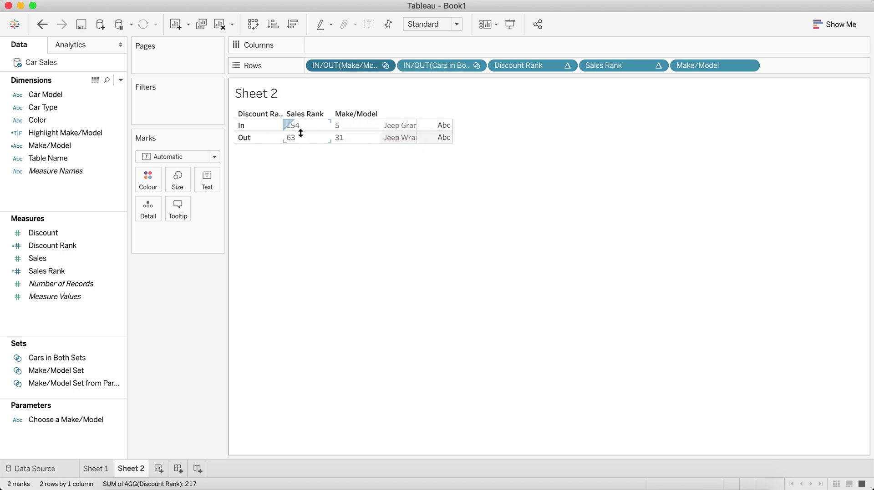
Set the Discount Rank table calculation to compute using specific dimensions, with both In/Out sets and Make/Model included
left_click(567, 67)
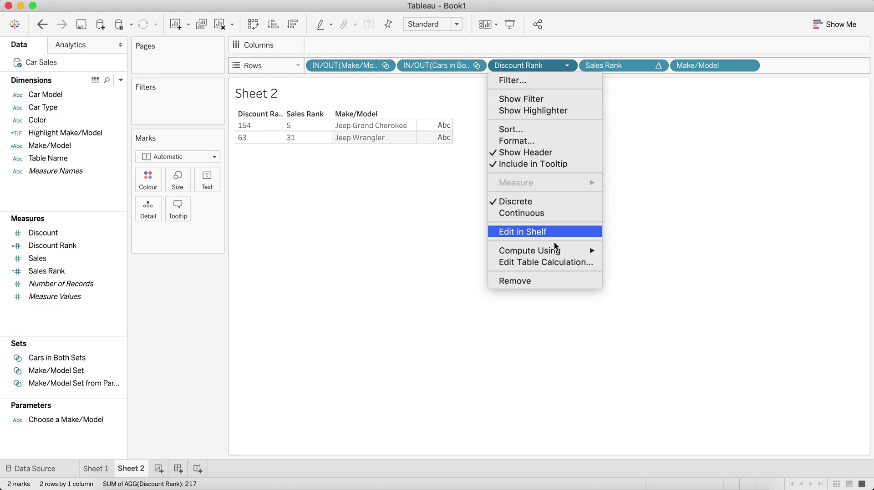
left_click(553, 264)
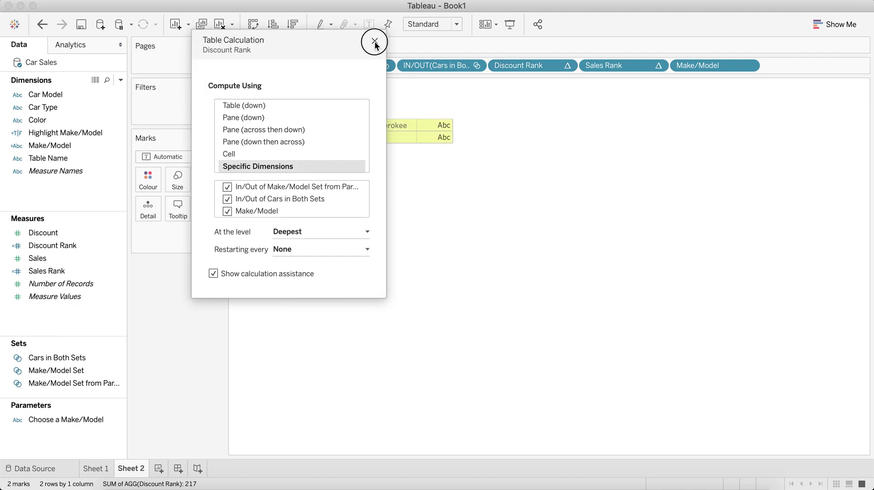
left_click(603, 89)
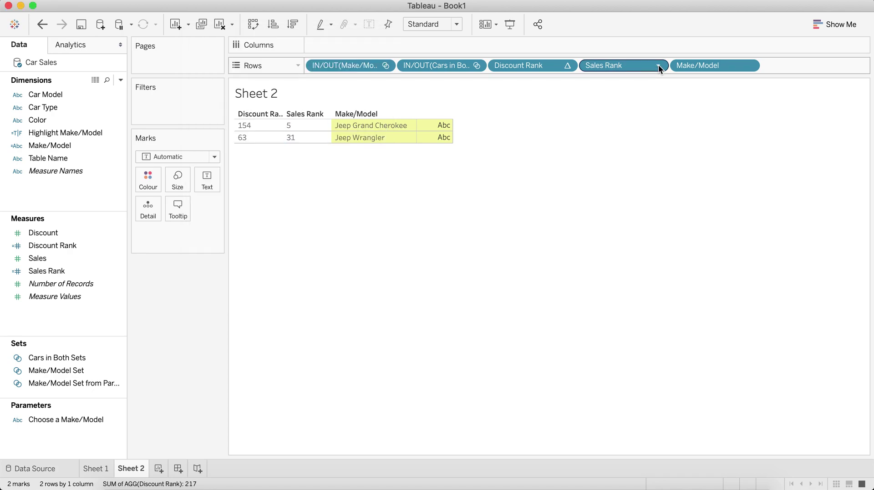
Set the Sales Rank table calculation to compute using specific dimensions, with both In/Out sets and Make/Model included
left_click(658, 65)
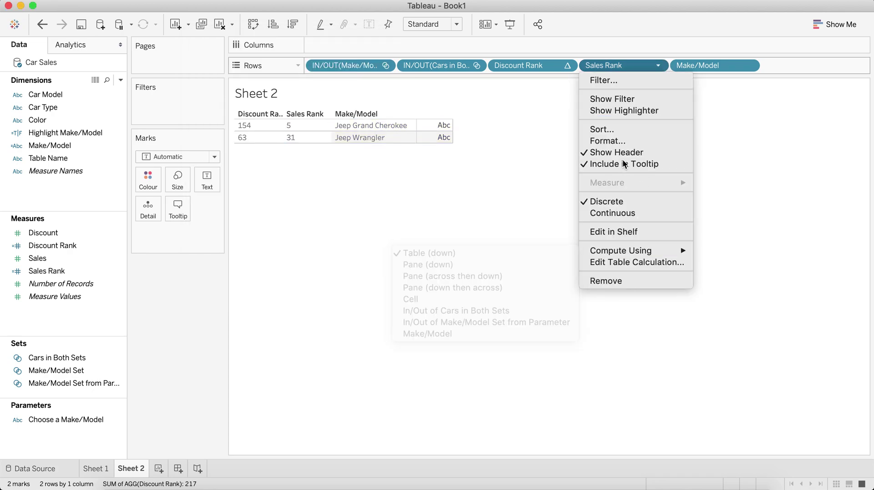
mouse_move(627, 254)
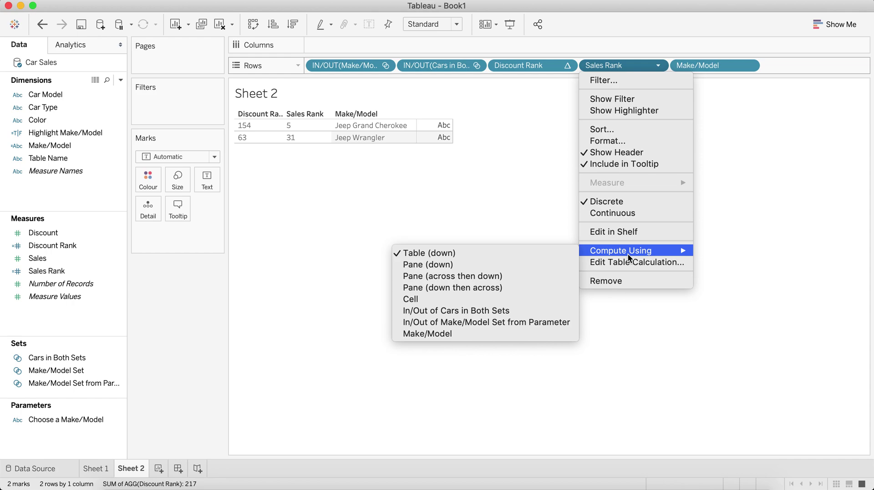
left_click(320, 174)
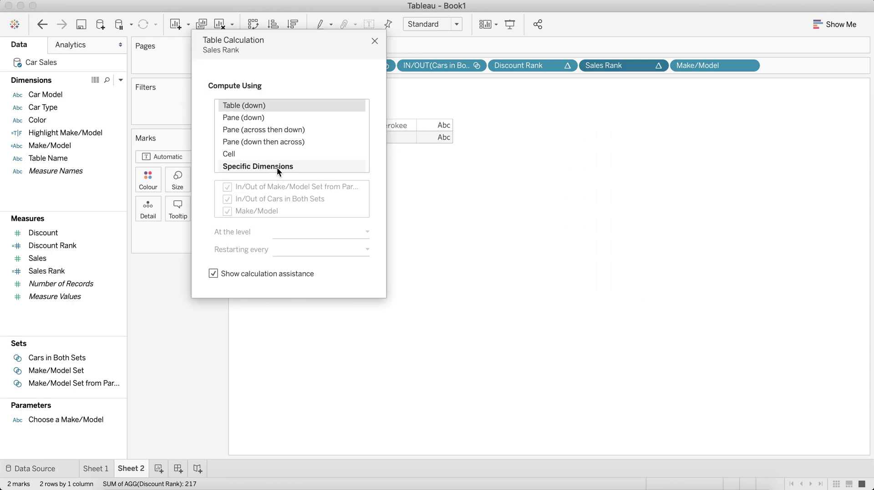
left_click(276, 168)
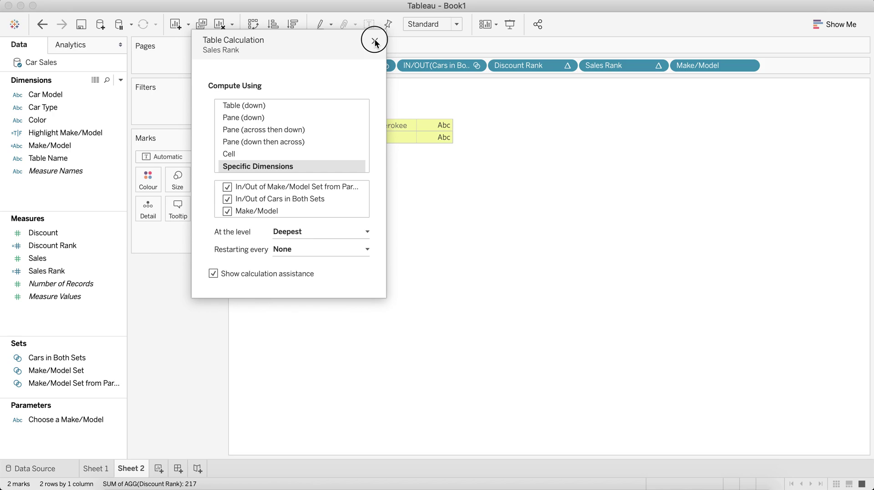
left_click(447, 240)
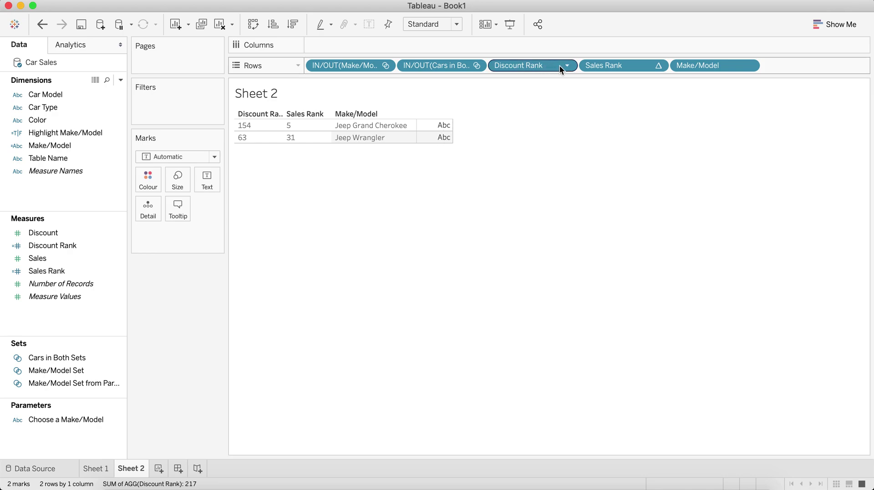
Place Make/Model ahead of the rank fields on the rows and move Discount Rank to the columns as a continuous field
left_click_drag(699, 70, 496, 73)
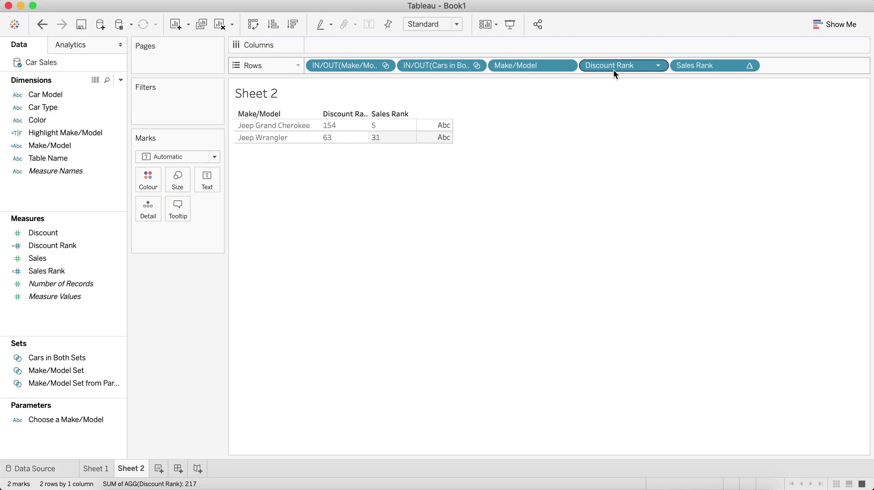
left_click_drag(632, 67, 416, 39)
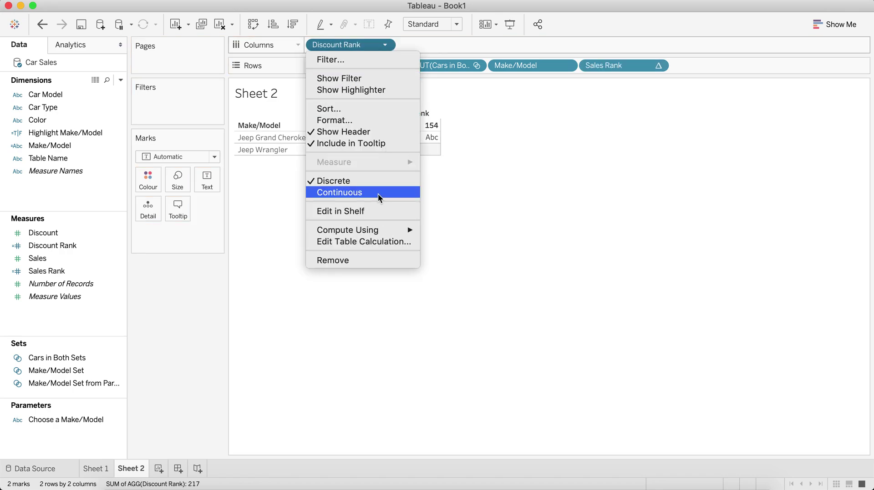
left_click(378, 193)
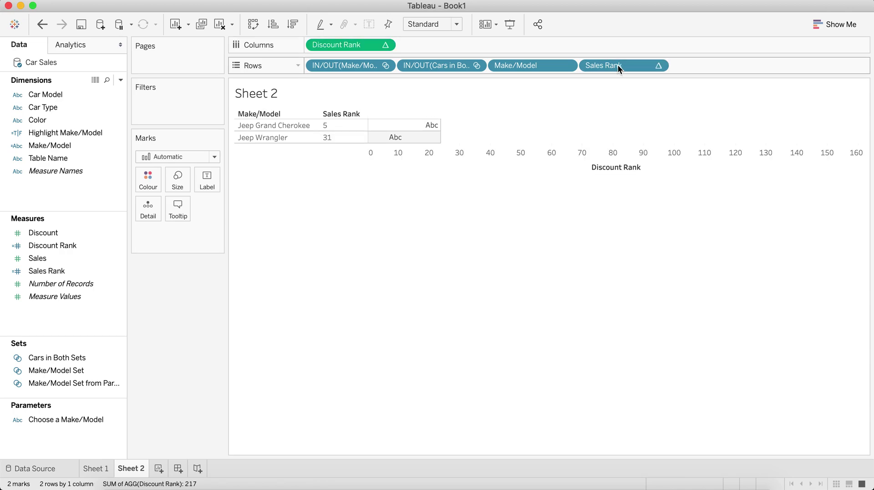
Move Sales Rank from the rows to the columns and convert it to a continuous field
left_click_drag(617, 67, 610, 42)
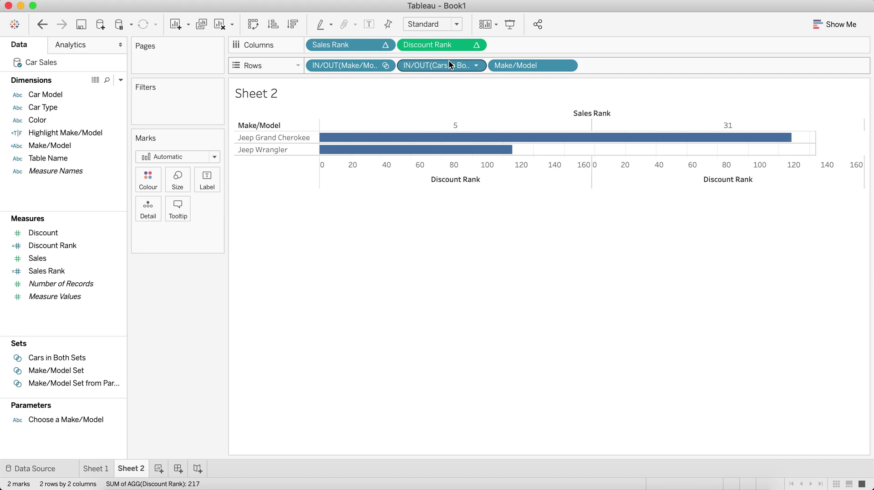
left_click(385, 45)
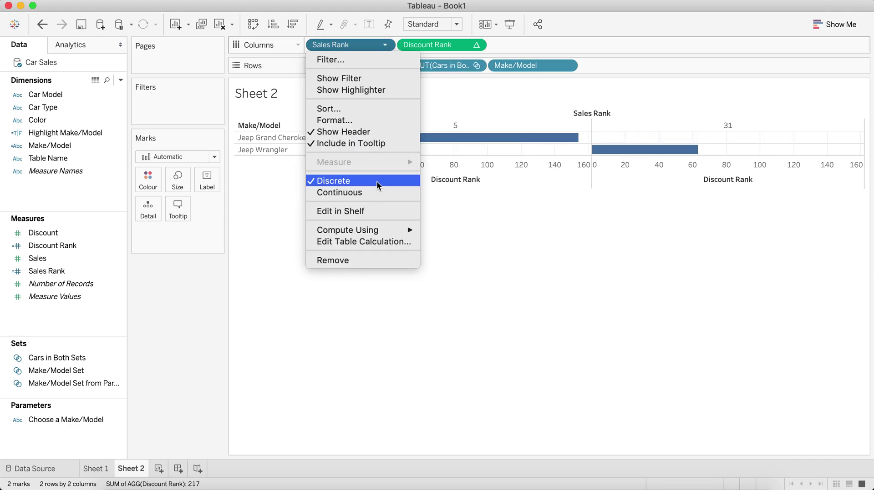
left_click(370, 195)
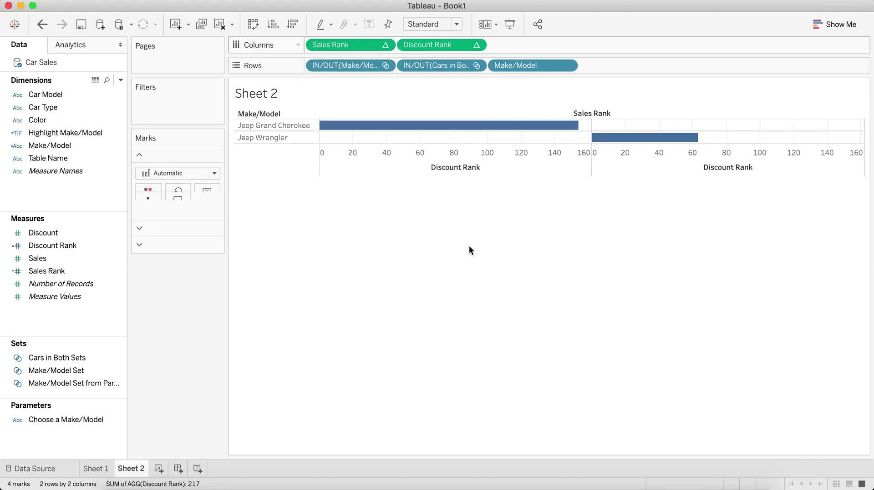
Combine both ranks into Measure Values, with Measure Names on the columns and Sales Rank ordered before Discount Rank
left_click_drag(436, 45, 412, 163)
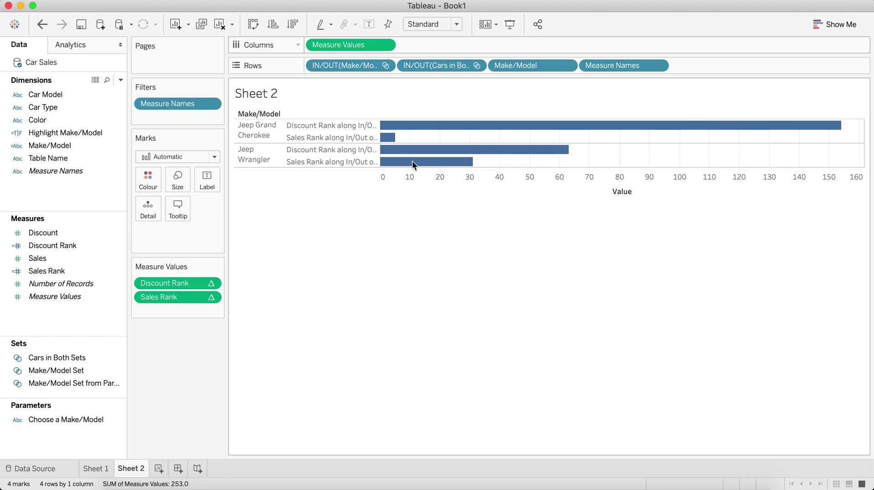
left_click(601, 68)
left_click_drag(601, 69, 392, 179)
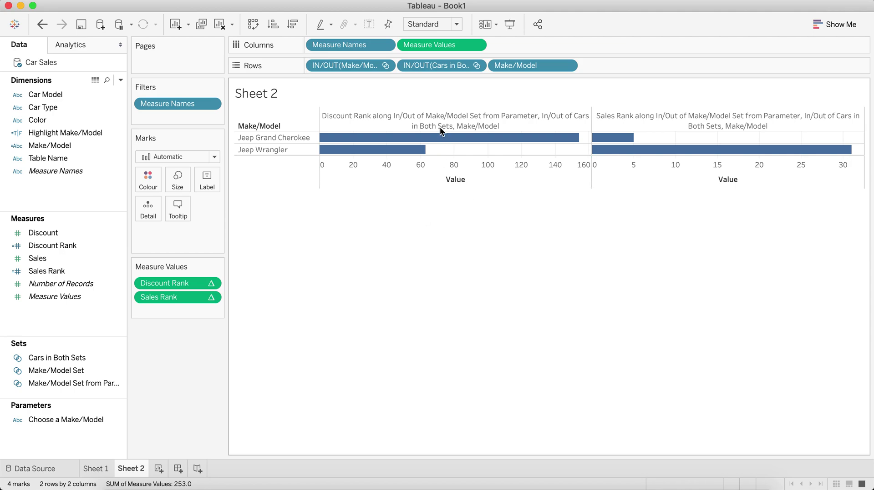
left_click_drag(179, 284, 177, 312)
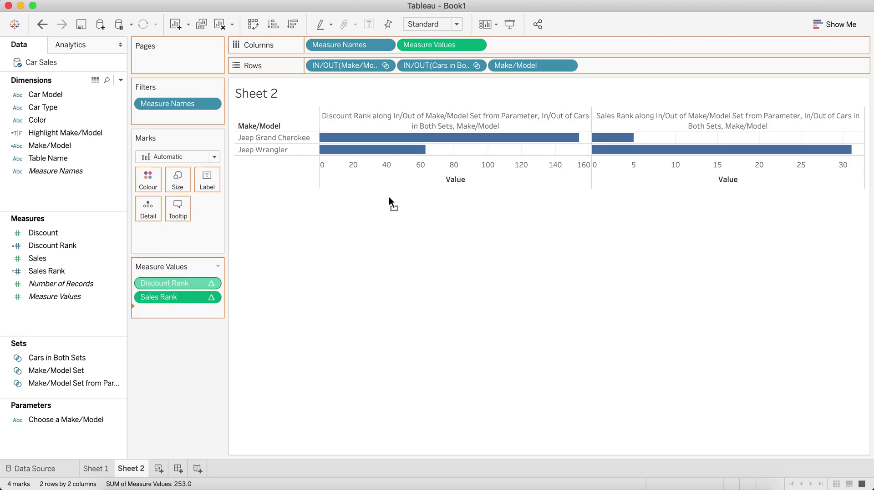
right_click(427, 123)
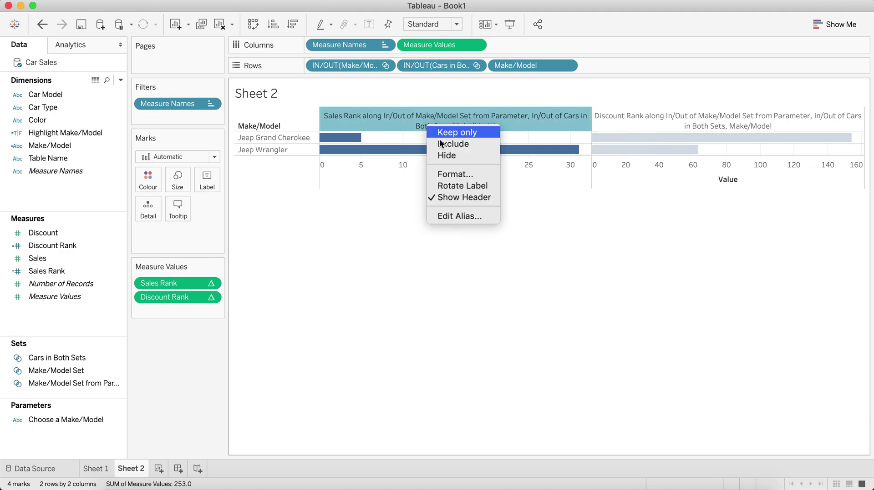
left_click(414, 208)
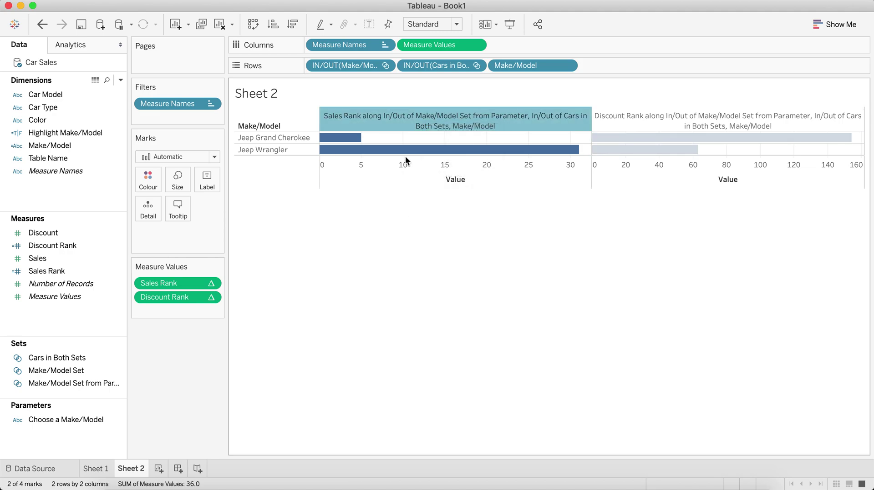
right_click(419, 122)
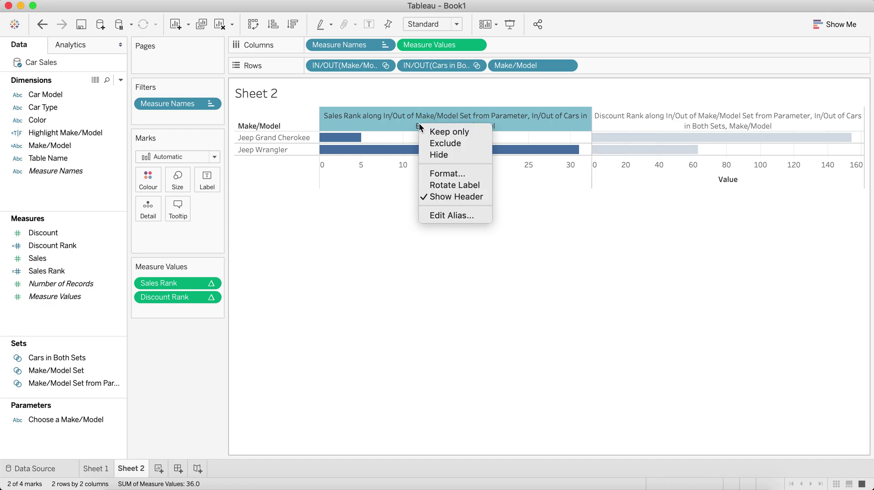
left_click(442, 216)
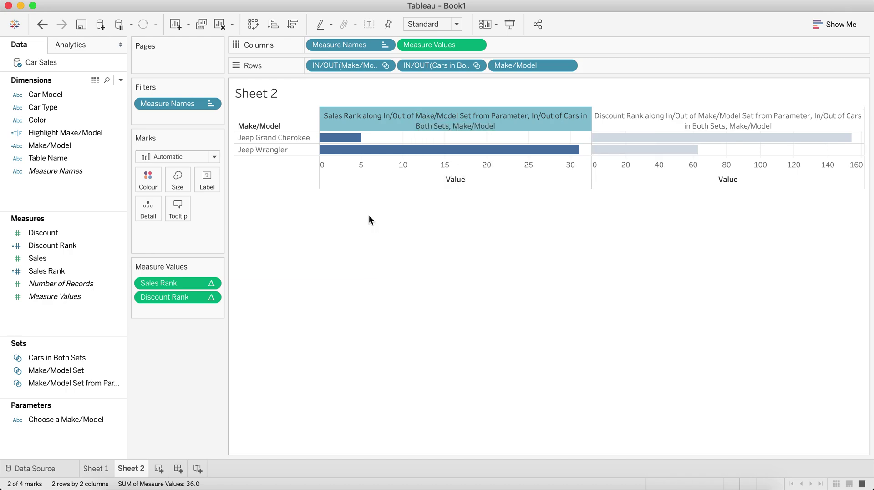
left_click(409, 119)
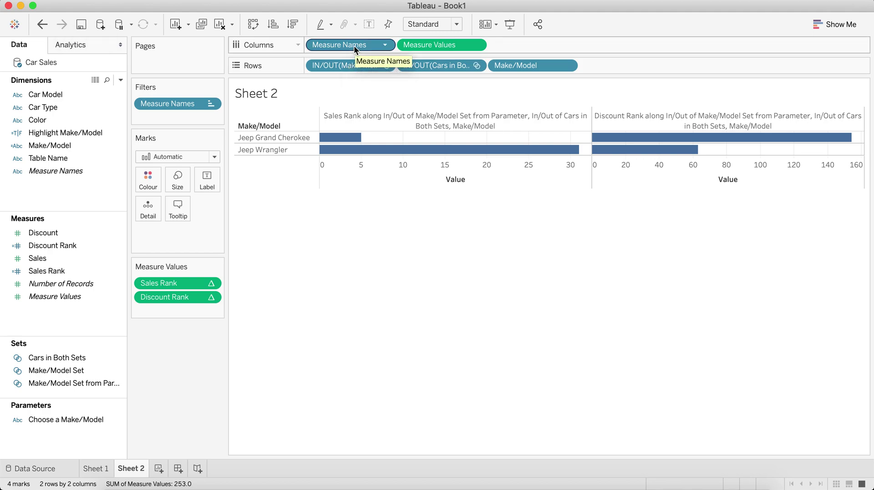
Change the mark type to Text and move Measure Values from the columns onto the text of the marks
left_click(187, 159)
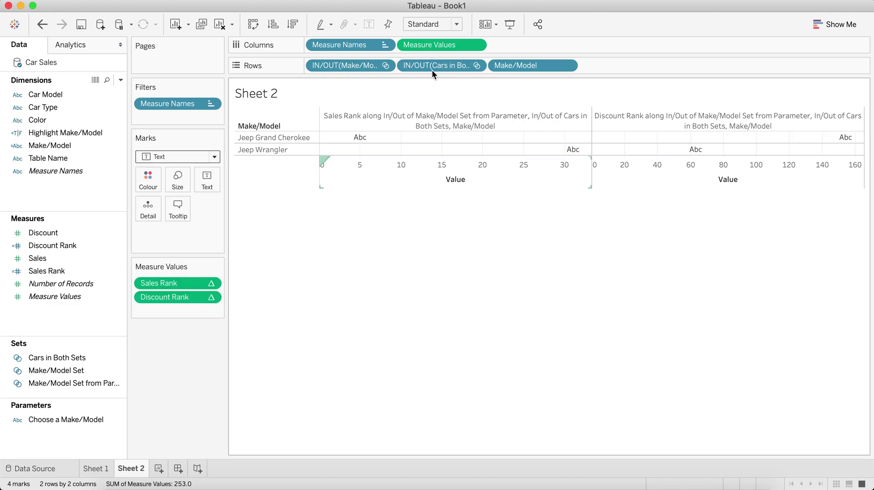
left_click_drag(426, 44, 207, 180)
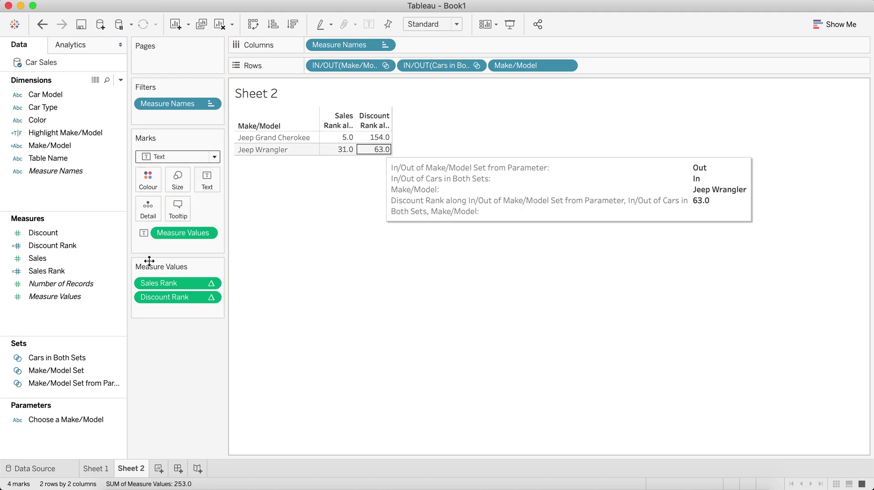
Format the Measure Values numbers in the pane as Number (Custom) with 0 decimal places
right_click(182, 233)
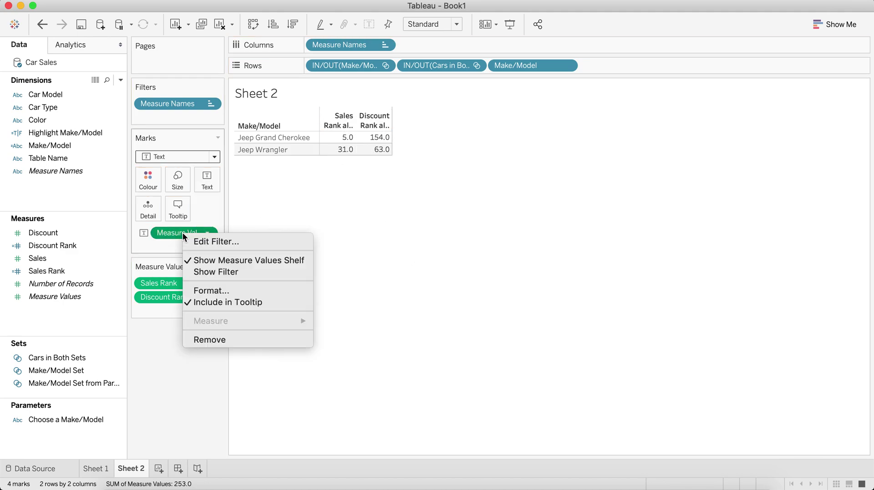
left_click(229, 292)
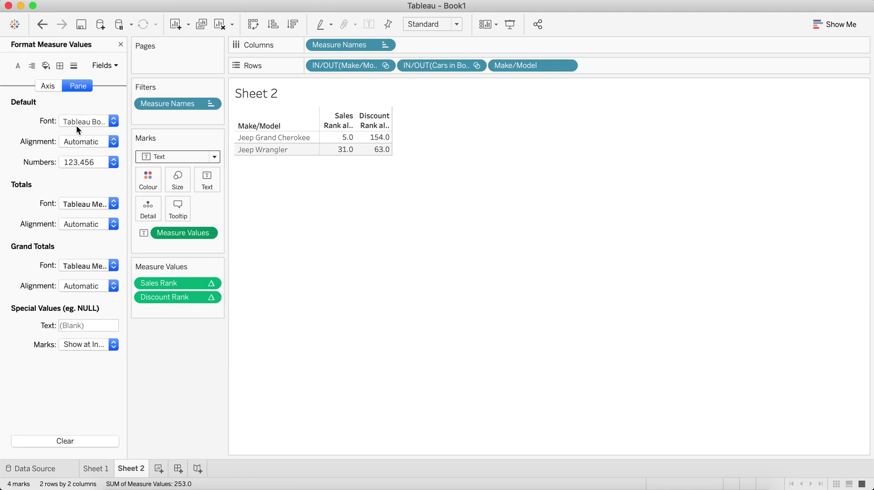
left_click(76, 163)
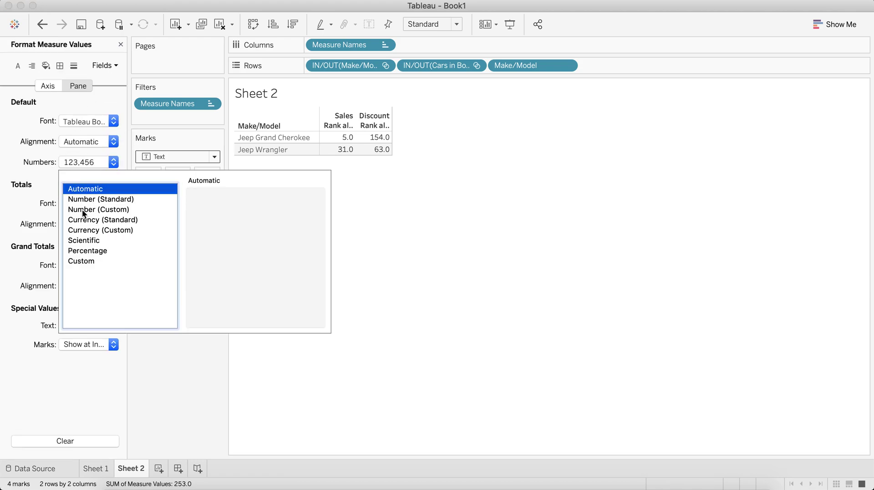
key("Down")
key("Down")
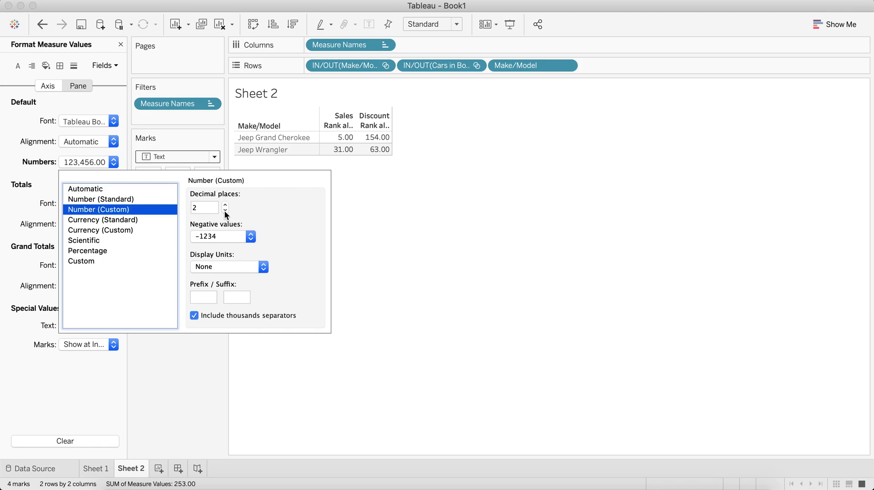
left_click(225, 211)
left_click(225, 211)
left_click(409, 240)
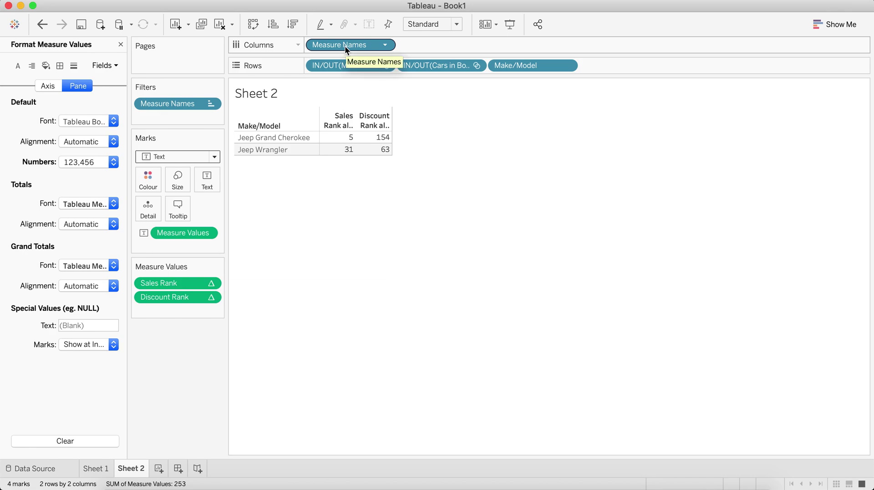
Add a copy of Measure Names to the mark text and turn off the Measure Names column header
left_click_drag(345, 46, 210, 181)
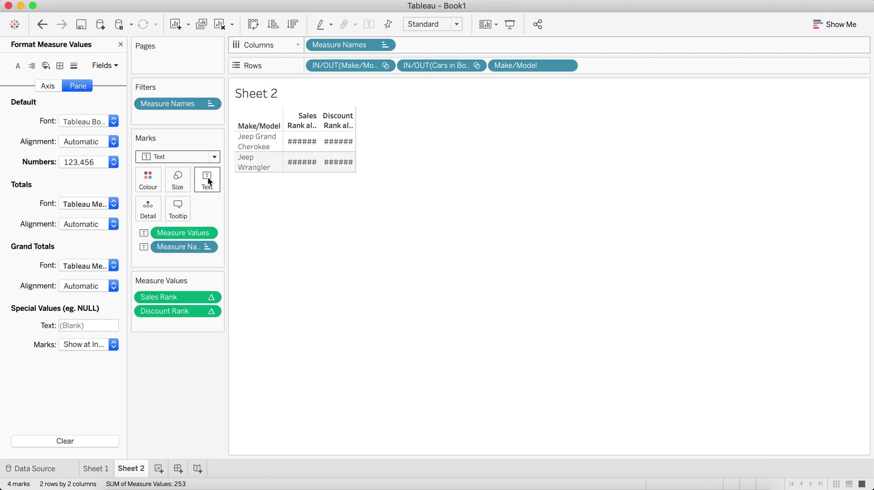
left_click(385, 45)
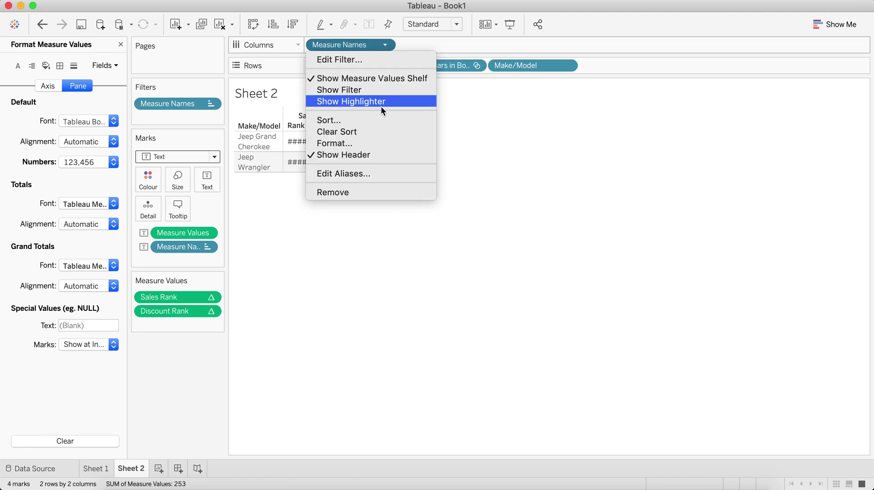
left_click(376, 159)
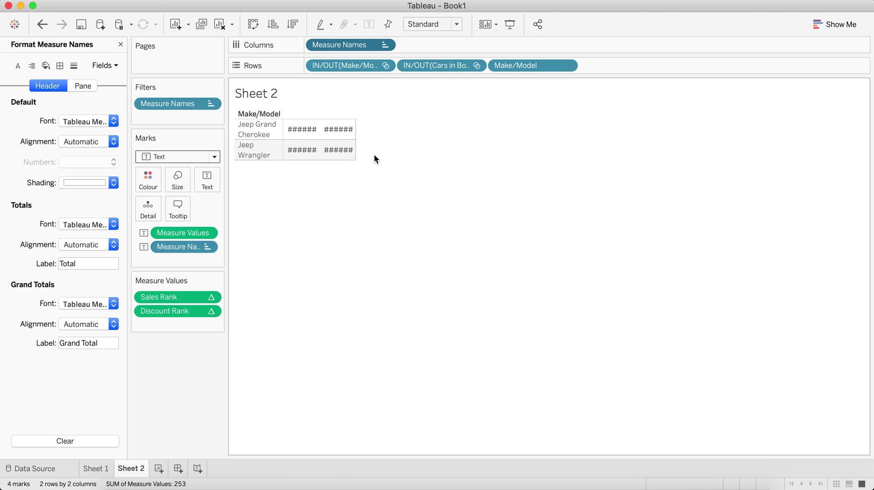
Widen the table's value columns and make the Make/Model rows taller, then close the formatting options
mouse_move(356, 142)
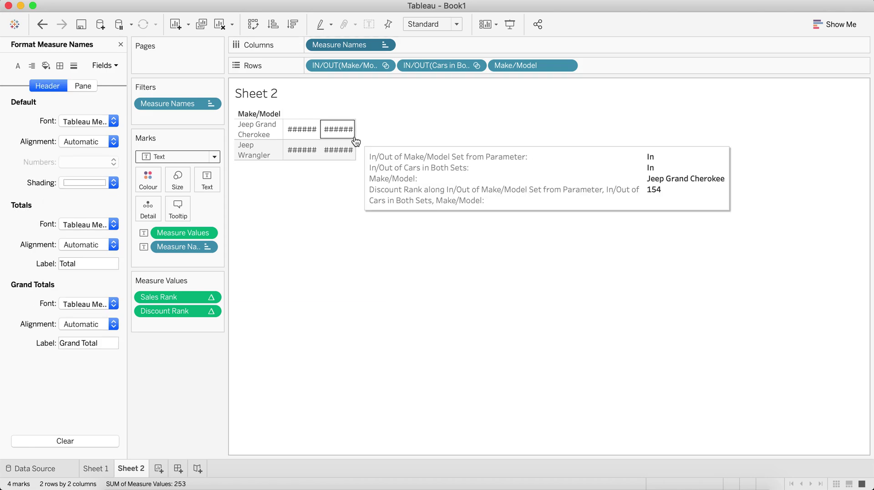
left_click_drag(355, 138, 411, 133)
left_click_drag(263, 139, 263, 169)
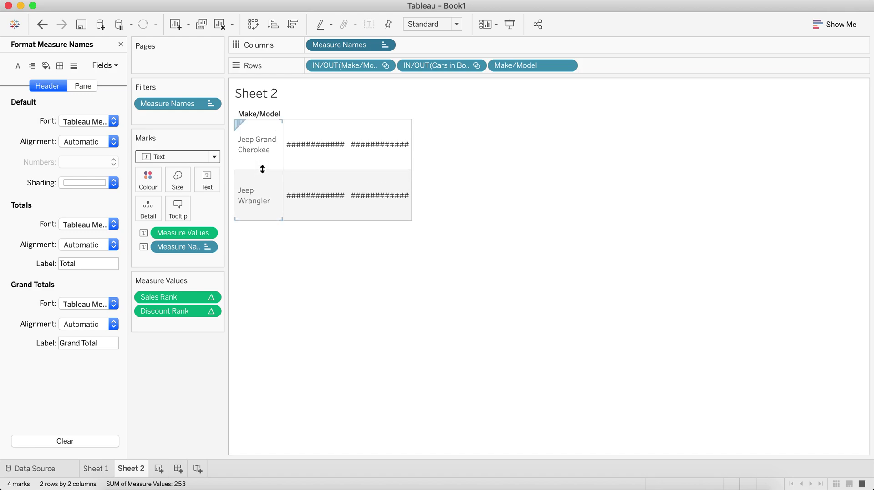
left_click(120, 45)
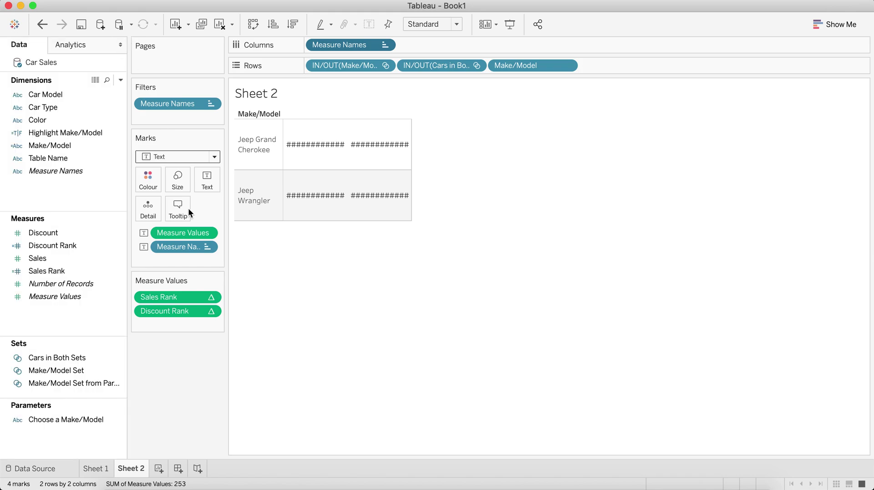
Edit the Measure Names aliases, shortening the two long table-calculation members to Sales Rank and Discount Rank
right_click(185, 251)
left_click(205, 362)
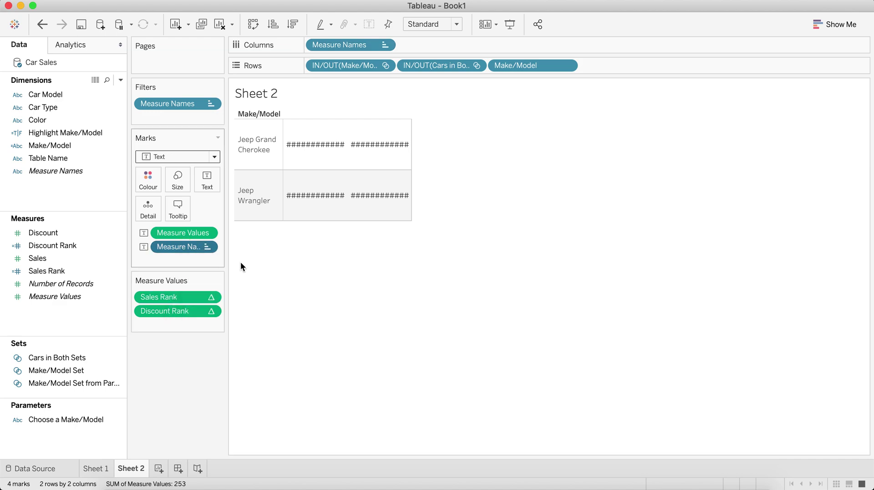
double_click(446, 223)
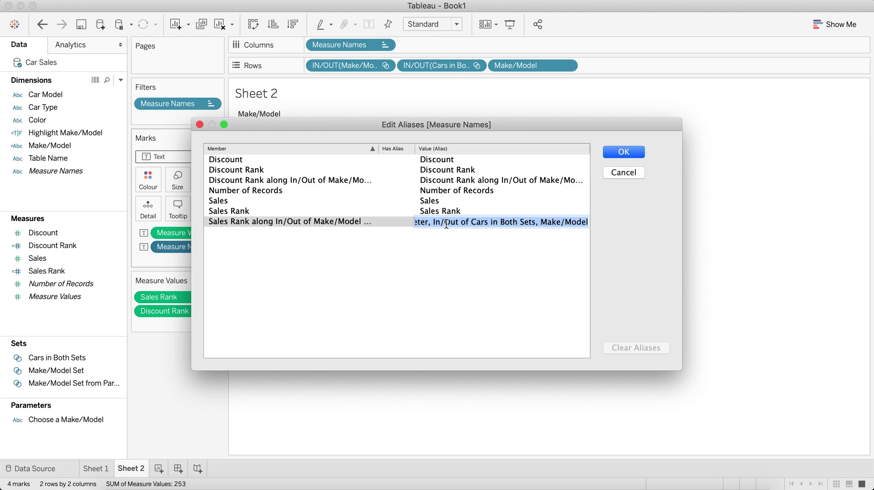
type("Sales Rank")
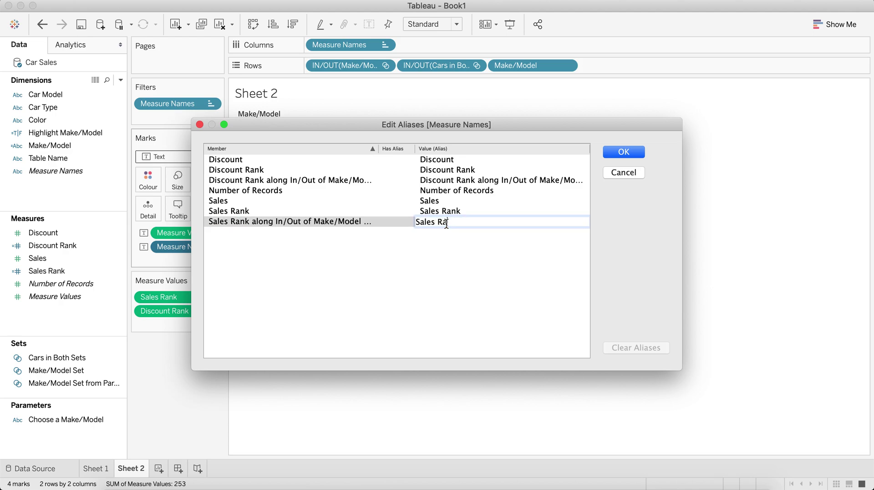
double_click(456, 181)
type("Discount Rank")
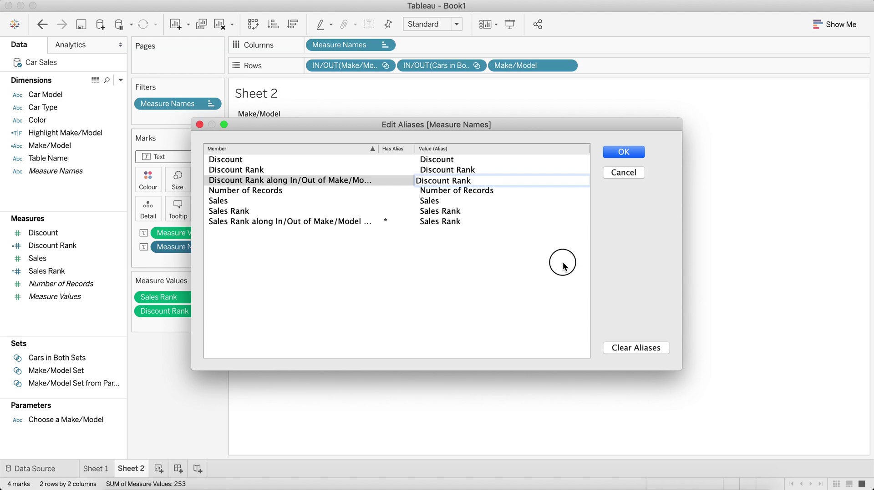
key("Return")
left_click(630, 156)
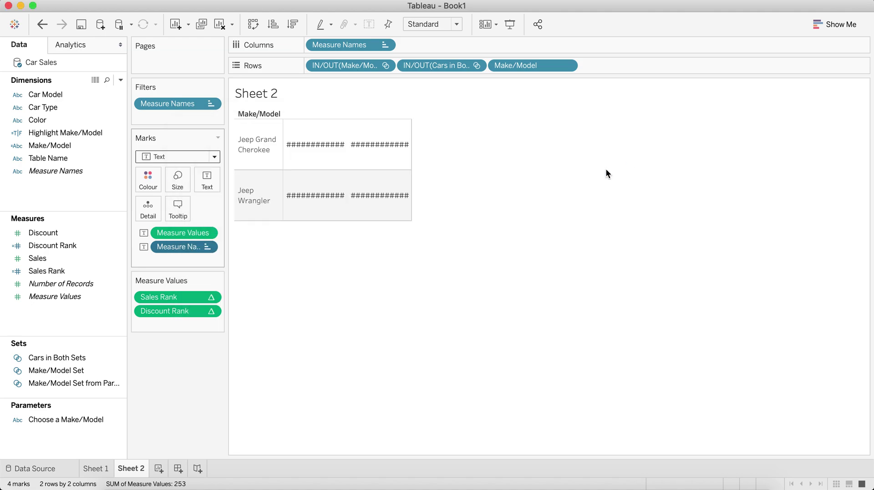
Centre the mark text horizontally and reorder its label so Measure Values sits above Measure Names
left_click(207, 184)
left_click(288, 223)
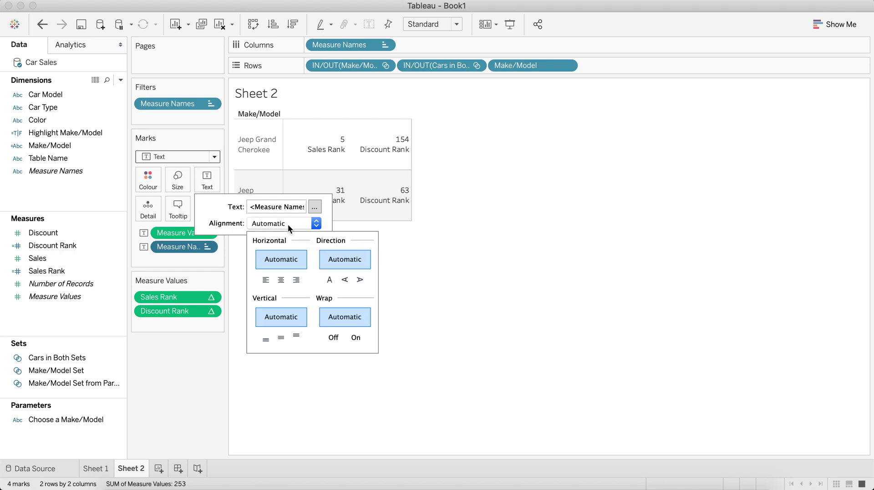
left_click(281, 280)
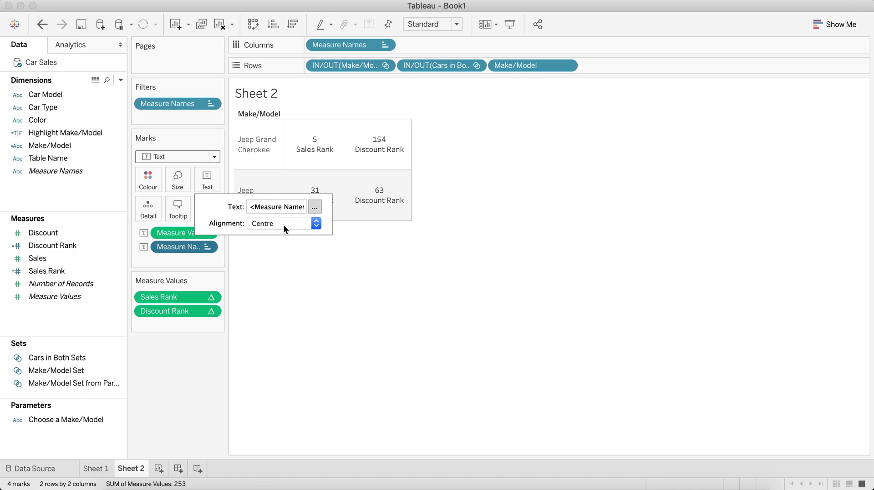
left_click(315, 208)
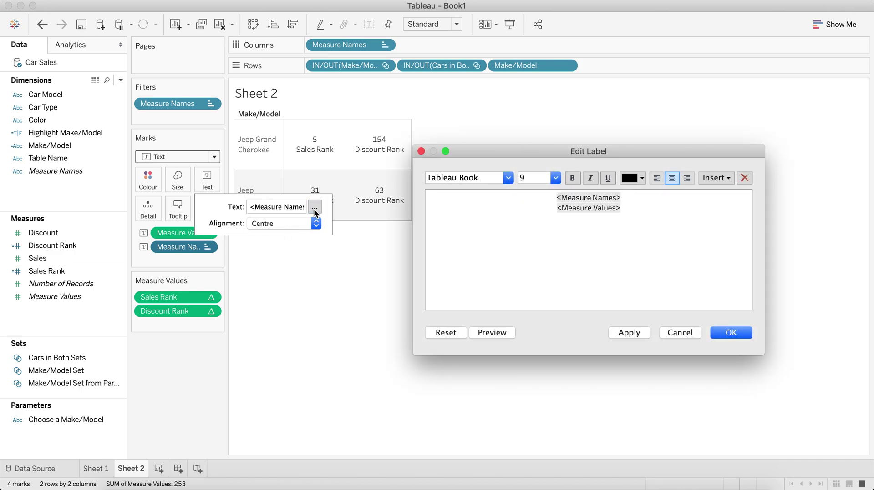
key("BackSpace")
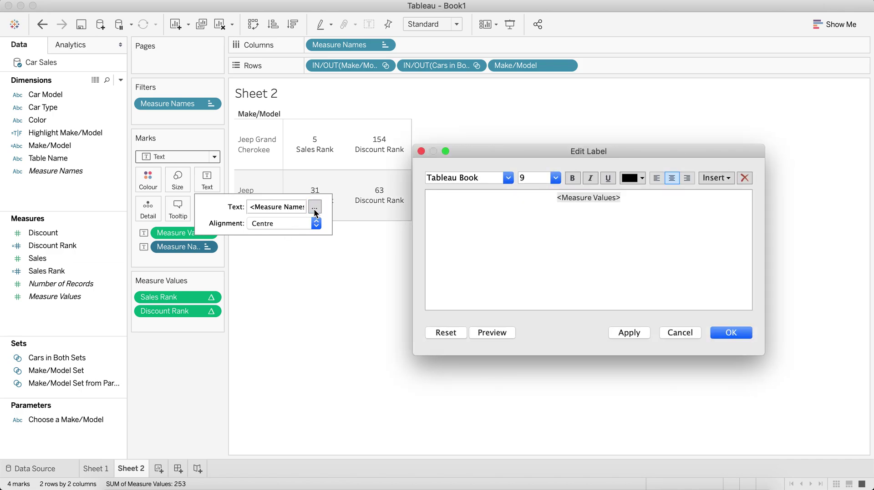
key("Return")
key("super+v")
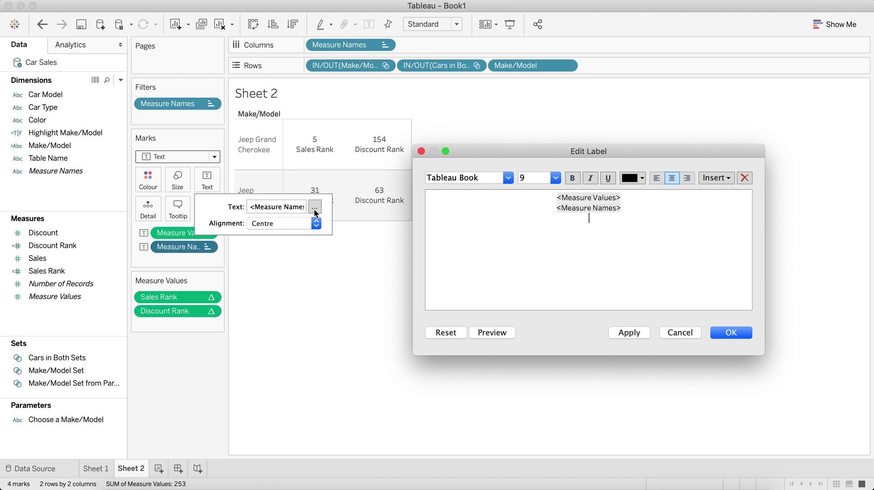
Format Measure Values in the mark label as 14-point bold and apply the label changes
key("Up")
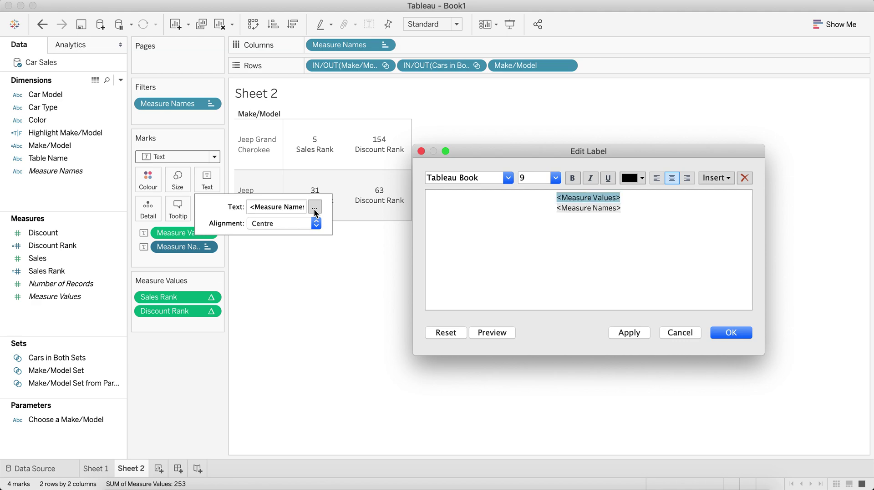
left_click(556, 178)
left_click(539, 239)
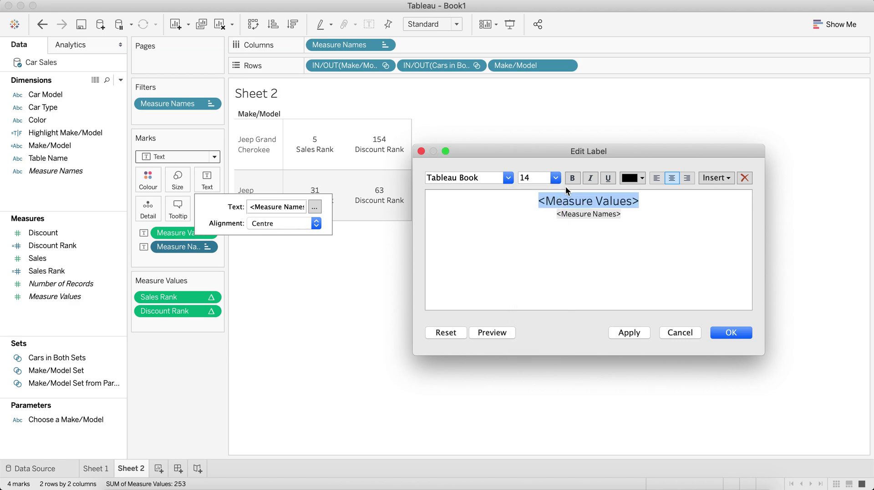
left_click(572, 178)
left_click(628, 214)
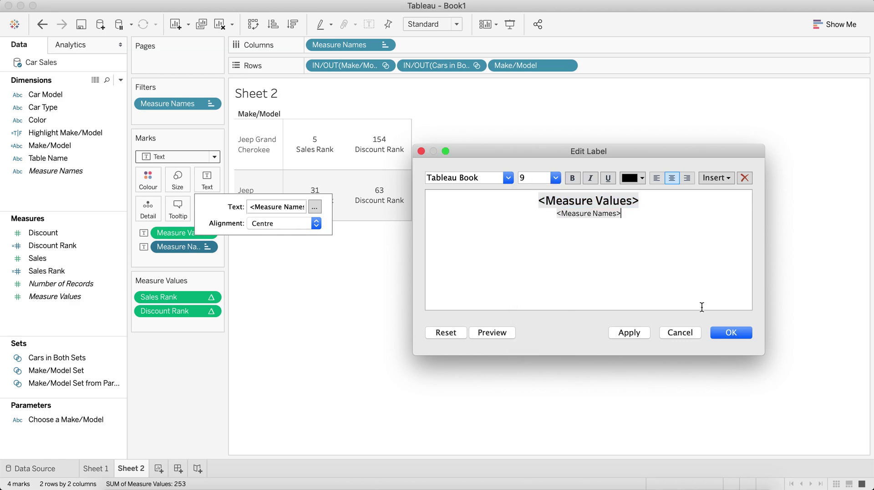
left_click(730, 333)
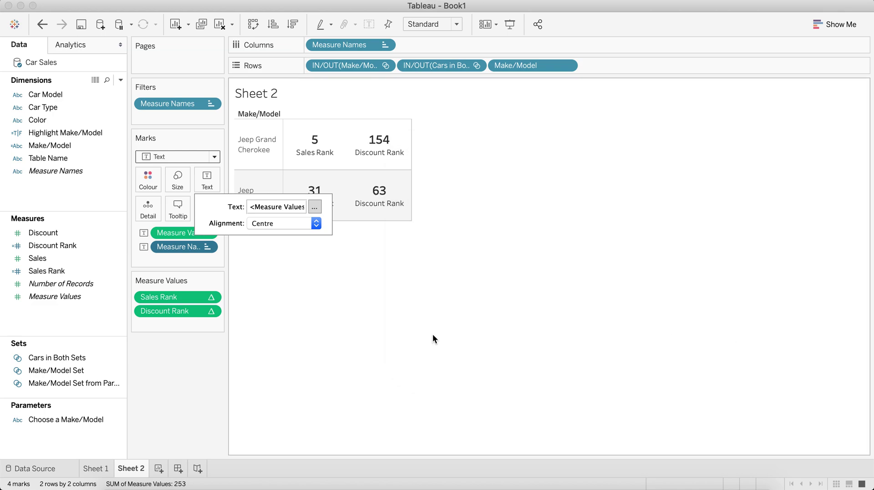
left_click(432, 339)
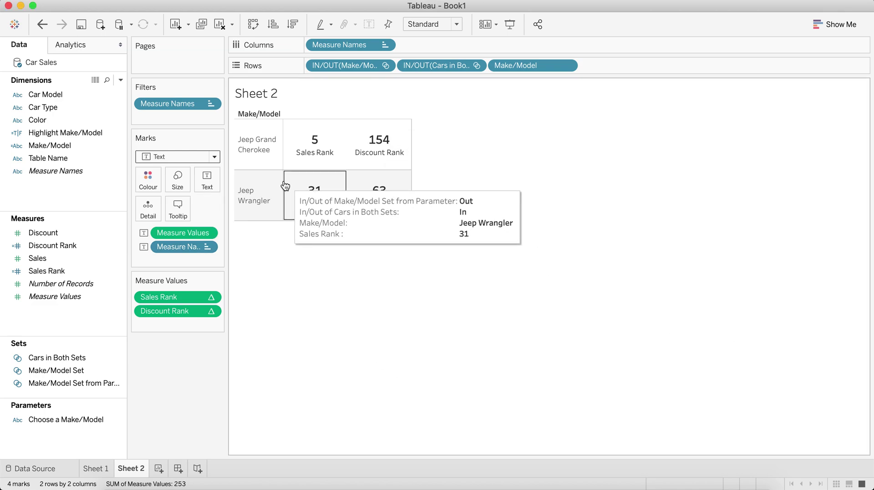
Hide the table's Make/Model field label and colour the marks by Highlight Make/Model
right_click(251, 115)
left_click(274, 230)
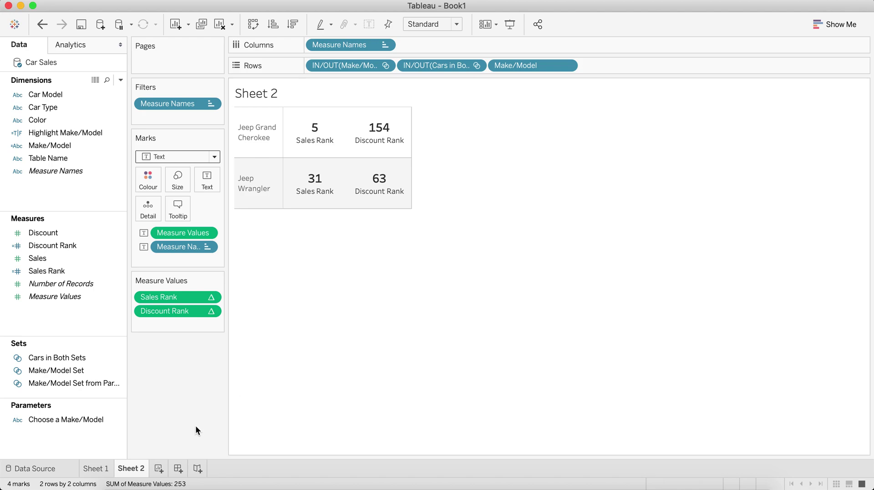
left_click(110, 470)
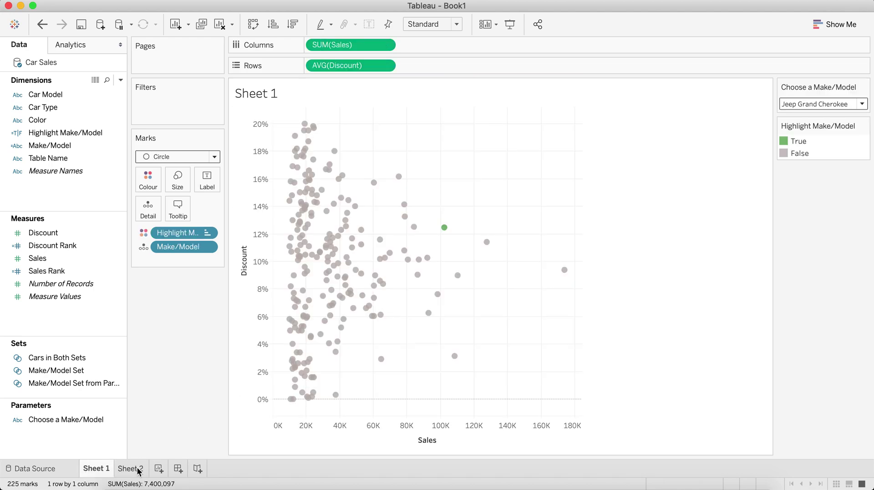
left_click(137, 470)
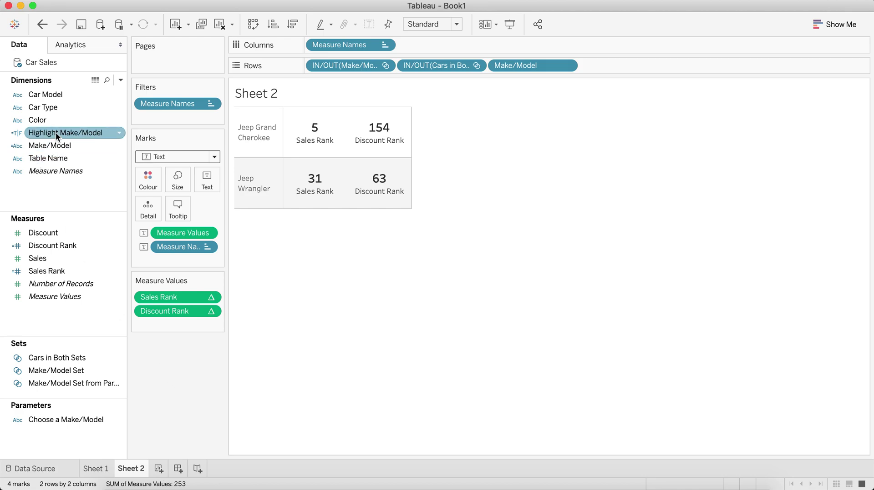
left_click_drag(56, 133, 303, 304)
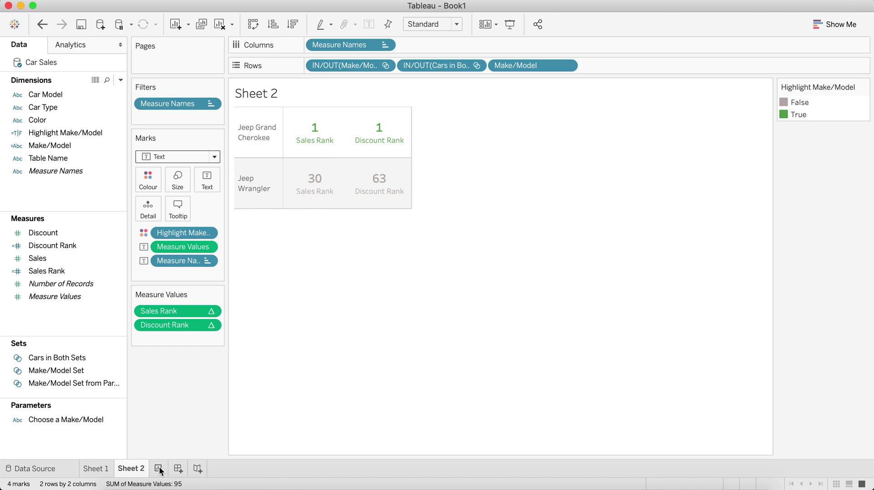
Create a new dashboard with a fixed custom size of 800 px wide by 700 px high
left_click(178, 470)
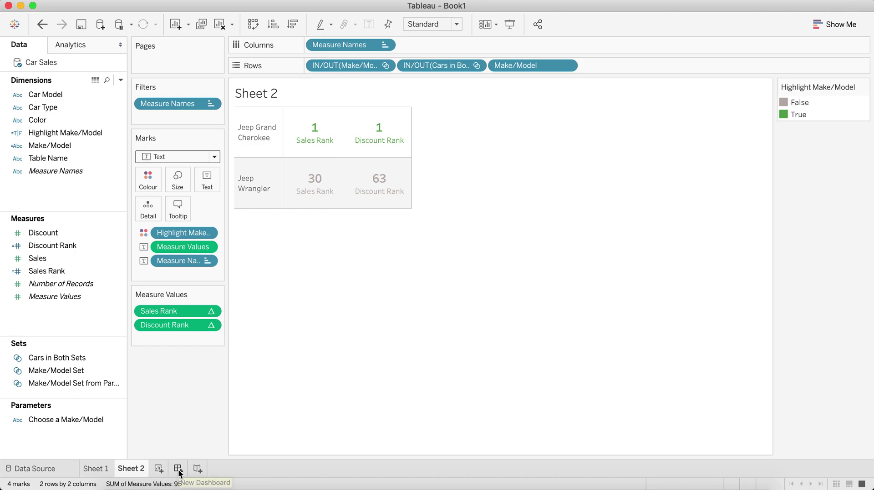
left_click(67, 133)
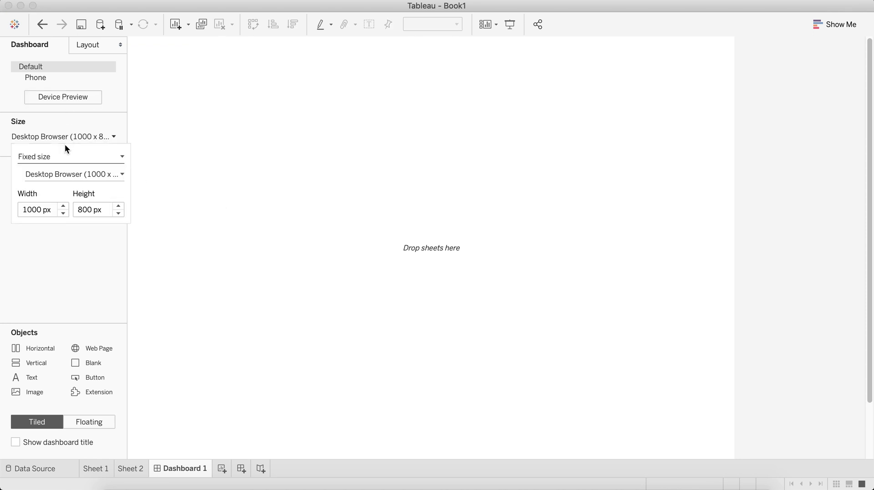
left_click(64, 214)
left_click(64, 214)
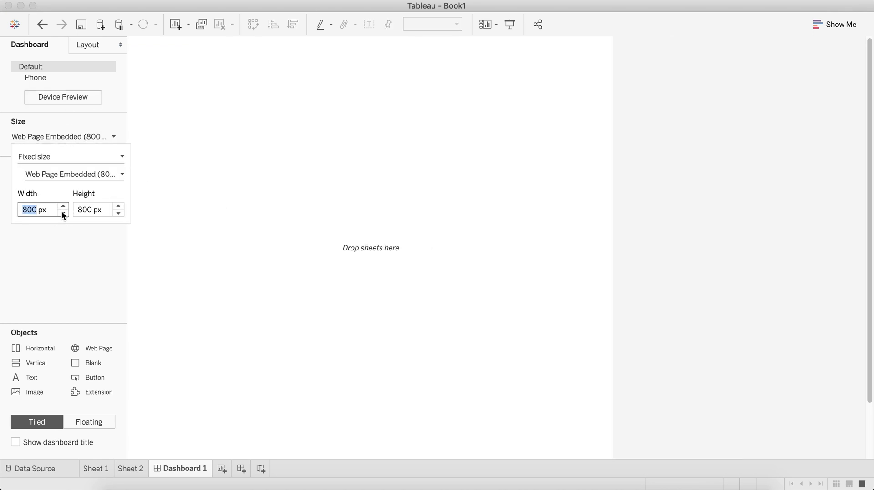
left_click(63, 213)
left_click(119, 213)
left_click(119, 214)
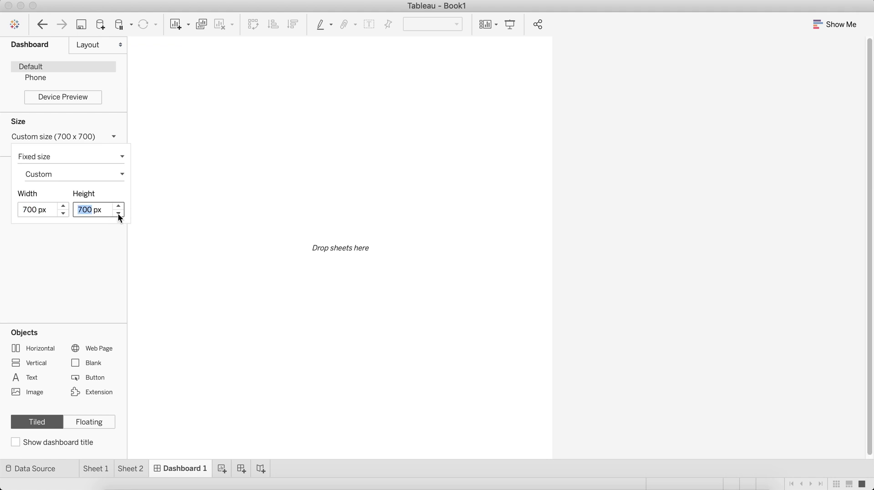
left_click(63, 206)
left_click(63, 206)
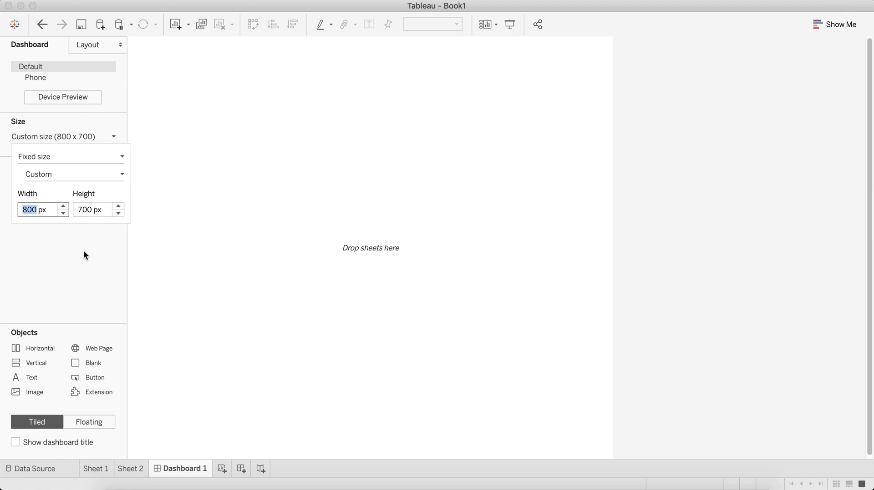
left_click(83, 250)
Place Sheet 1 on the dashboard without its Highlight Make/Model legend and show the dashboard title
left_click_drag(34, 183, 248, 169)
mouse_move(89, 202)
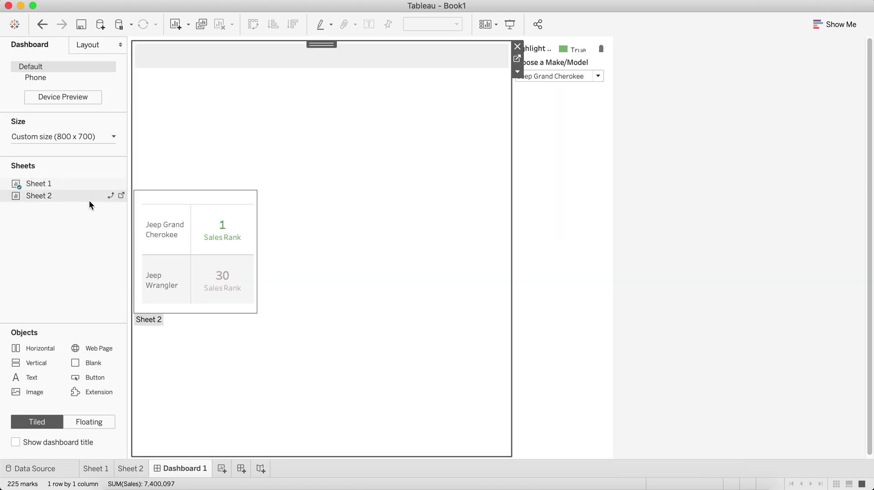
left_click(569, 48)
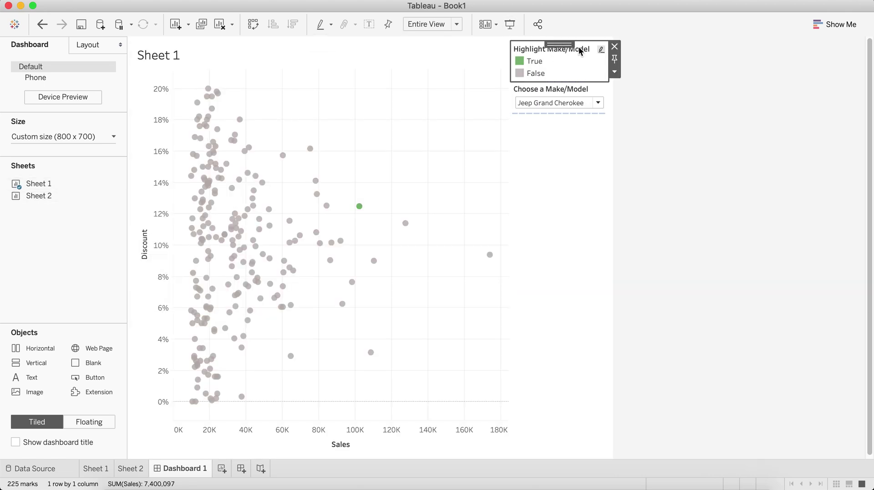
left_click(614, 46)
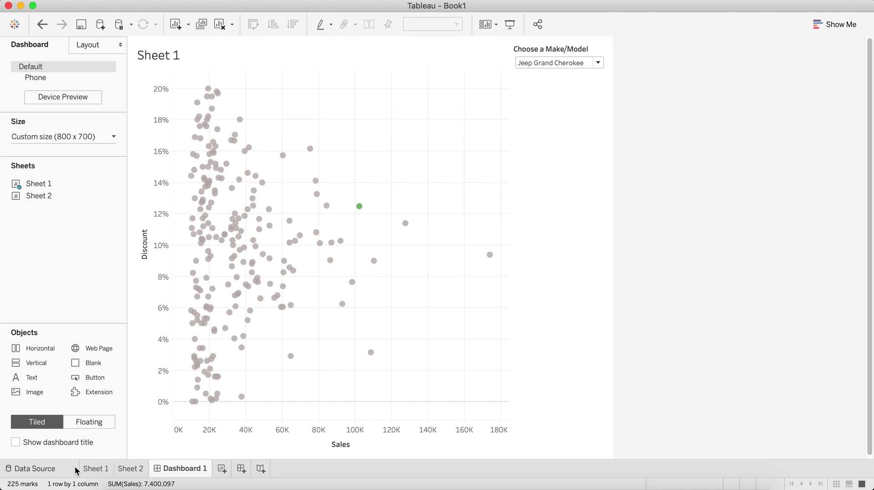
left_click(16, 443)
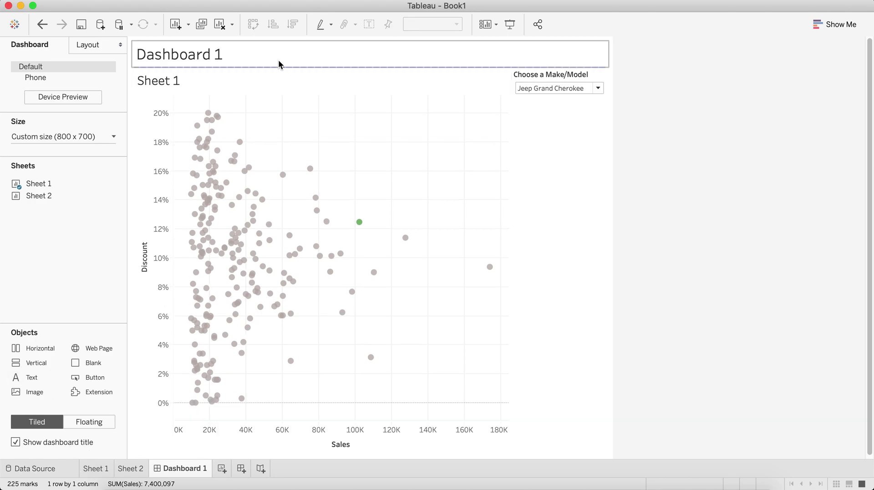
Place Sheet 2 beneath the scatter plot on the dashboard and hide its sheet title
left_click_drag(43, 198, 269, 380)
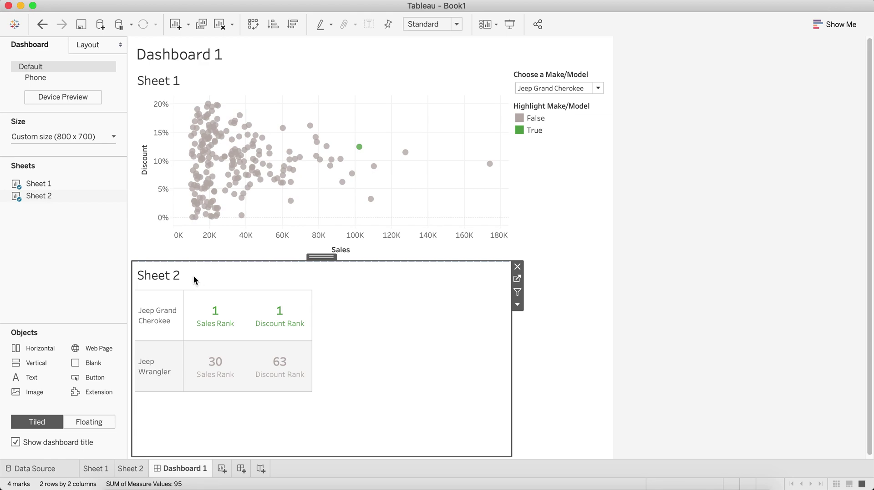
right_click(193, 277)
left_click(212, 307)
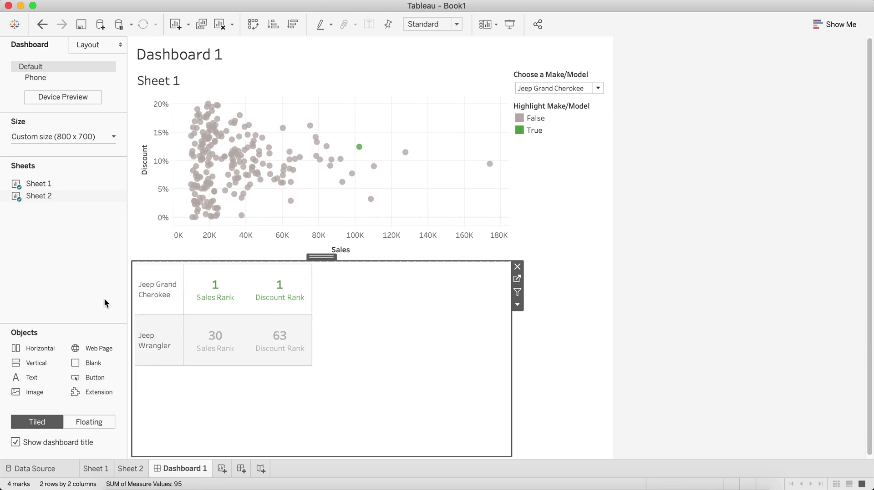
Swap the rows and columns of Sheet 2 and move it beside the scatter plot
left_click(74, 291)
left_click(372, 317)
left_click(254, 25)
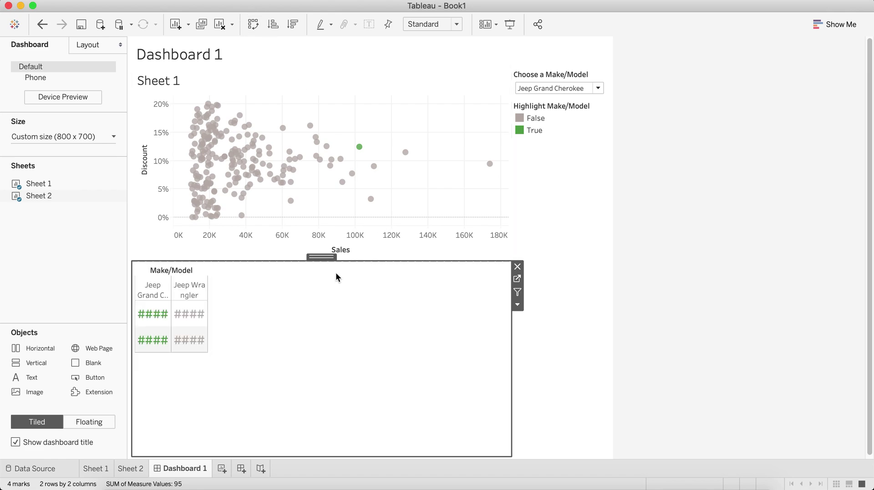
left_click_drag(321, 259, 469, 182)
Remove the Highlight Make/Model legend from the dashboard
left_click(557, 115)
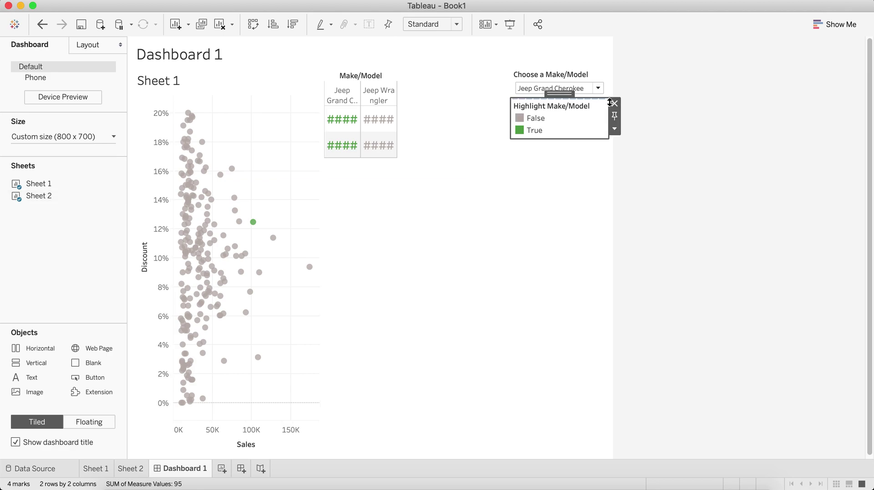
left_click(614, 103)
left_click(564, 72)
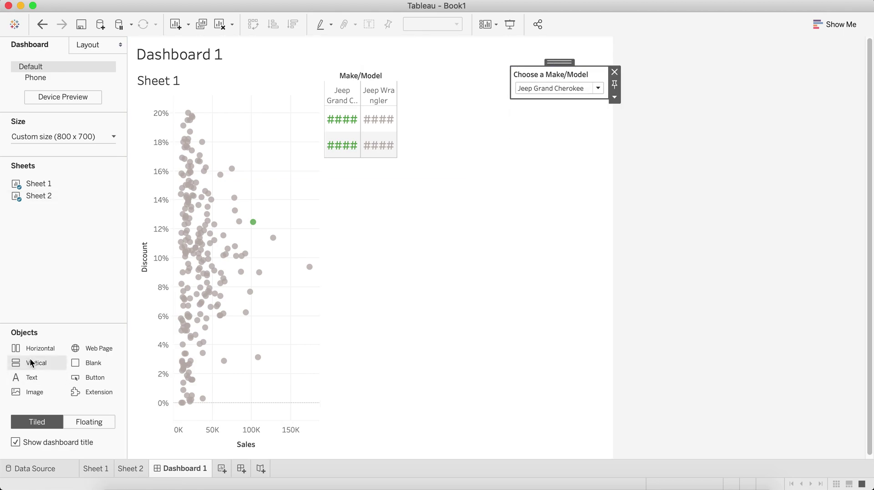
mouse_move(36, 350)
left_mouse_down()
mouse_move(189, 117)
mouse_move(232, 68)
left_mouse_up()
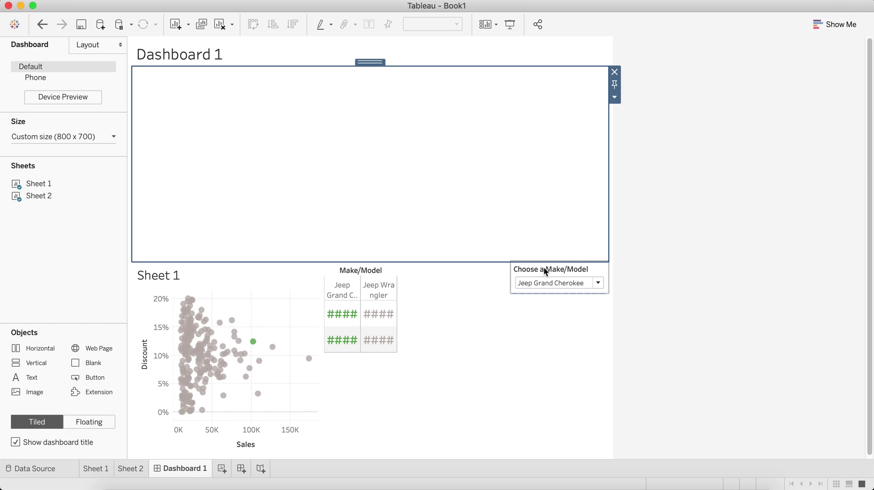
left_click(306, 54)
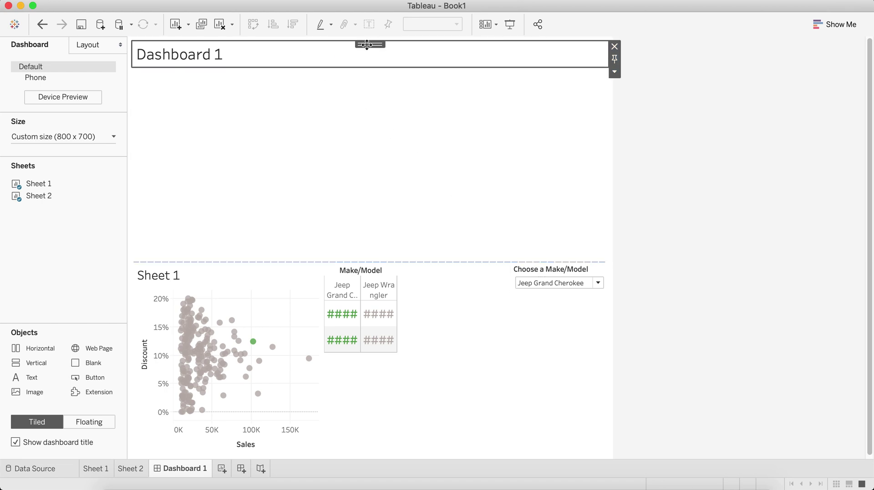
left_click(346, 129)
key("Delete")
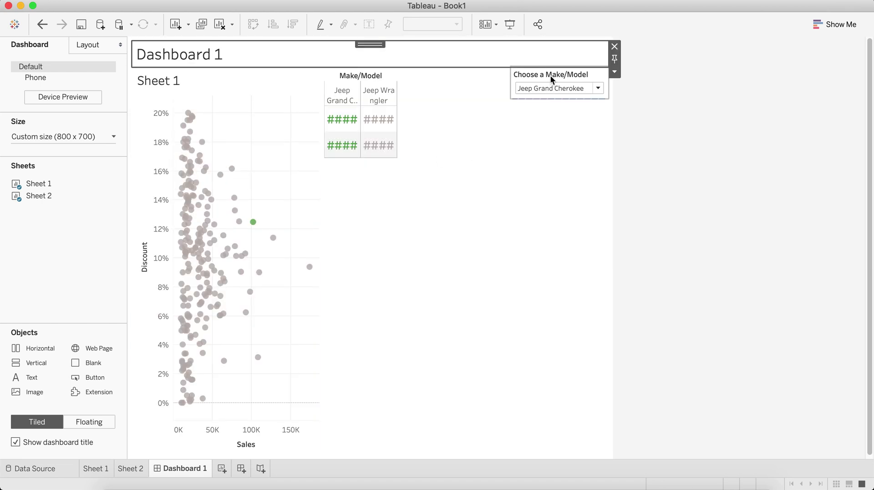
Move the Choose a Make/Model parameter control beside the dashboard title and narrow it
left_click(550, 75)
left_click(446, 57)
left_click(368, 44)
left_click_drag(402, 67, 555, 68)
left_click(535, 107)
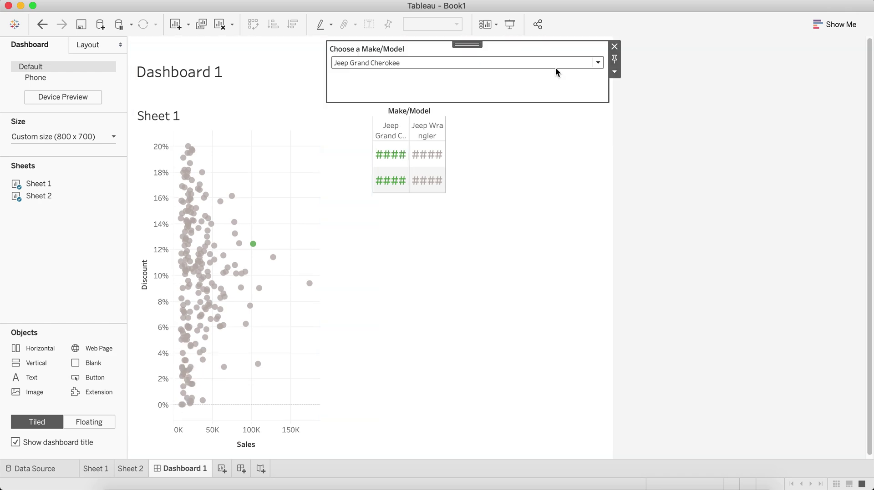
left_click_drag(326, 86, 471, 84)
Set the rank table to Fit Width and move it beneath the scatter plot across the full dashboard width
left_click(458, 256)
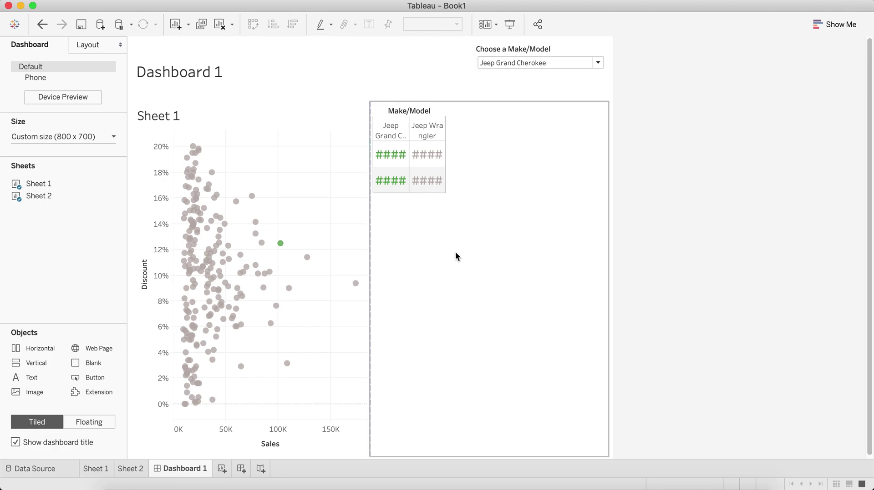
left_click(434, 27)
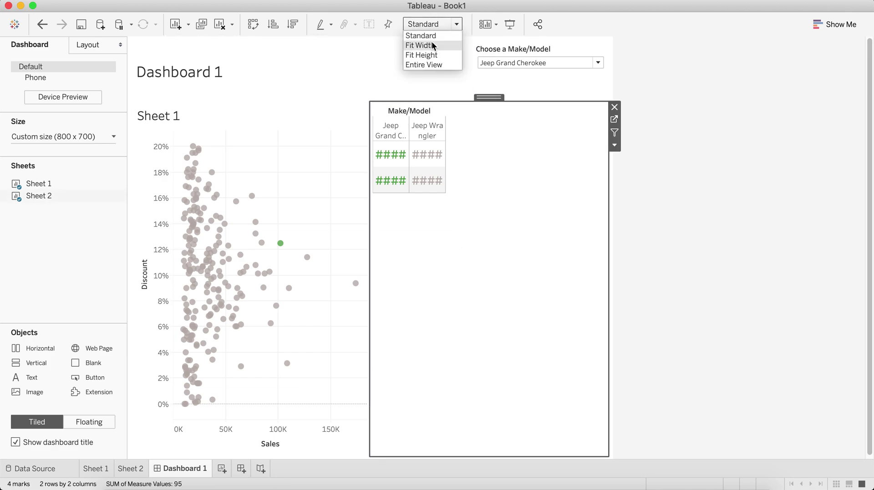
left_click(431, 46)
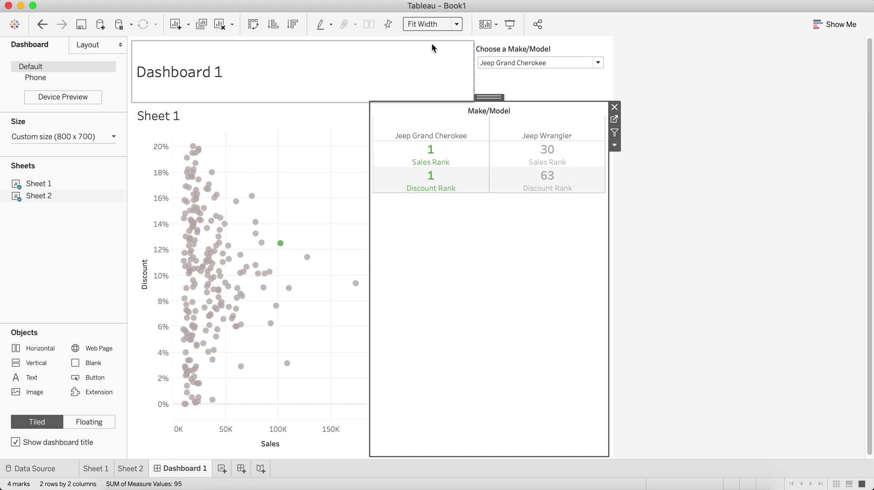
left_click(747, 265)
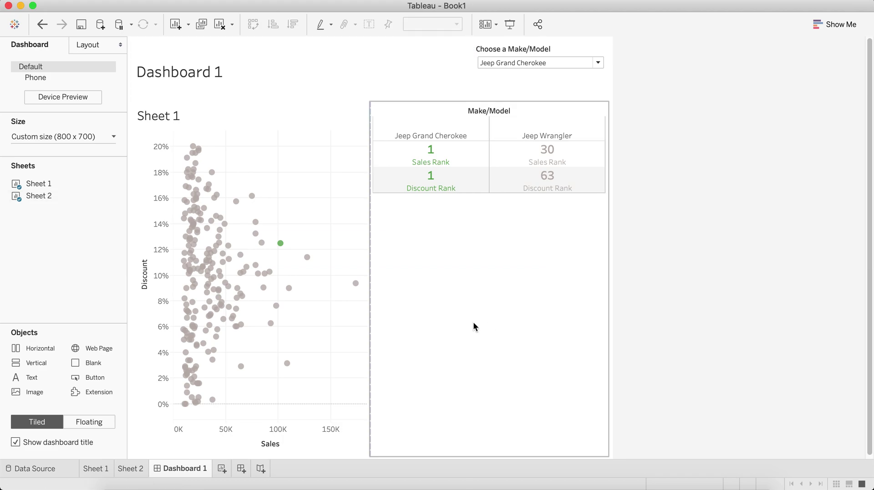
left_click(482, 280)
left_click_drag(489, 96, 235, 382)
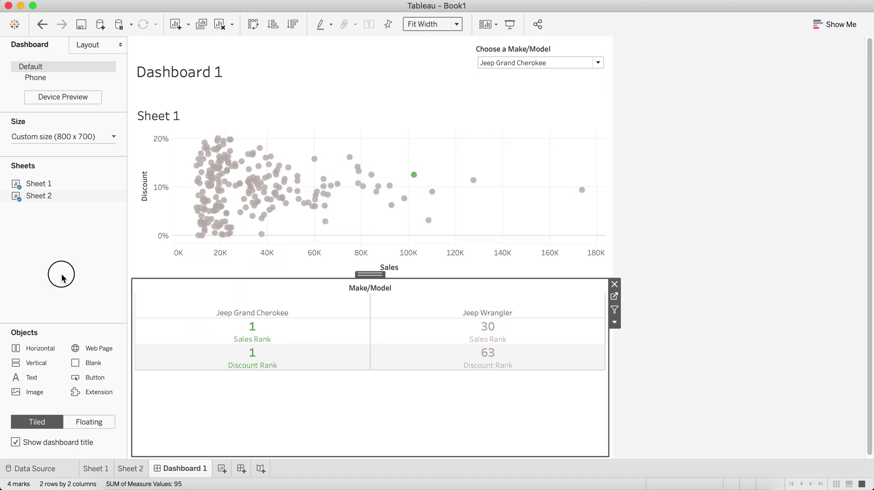
Resize the dashboard to 600 px wide by 600 px high
left_click(74, 137)
left_click(63, 213)
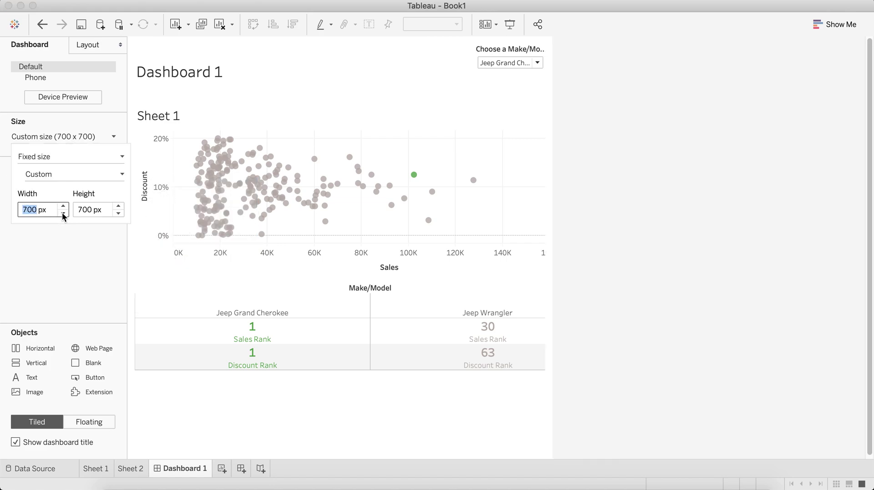
left_click(62, 213)
left_click(118, 213)
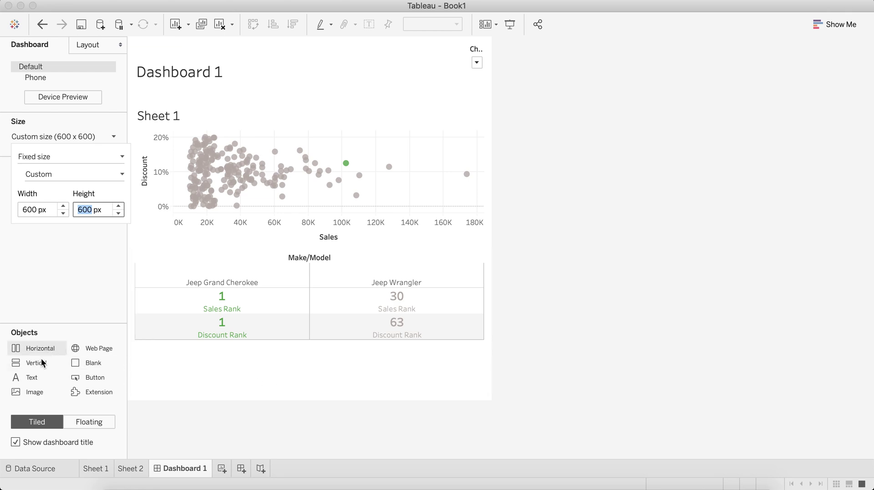
Add a vertical container and place the scatter plot in it with the rank table beneath
left_click_drag(43, 363, 283, 187)
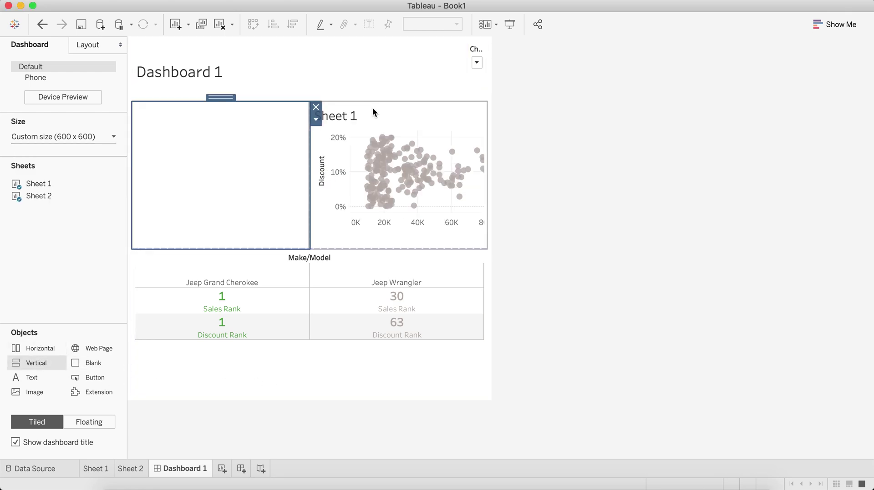
left_click(403, 110)
left_click_drag(396, 97, 238, 162)
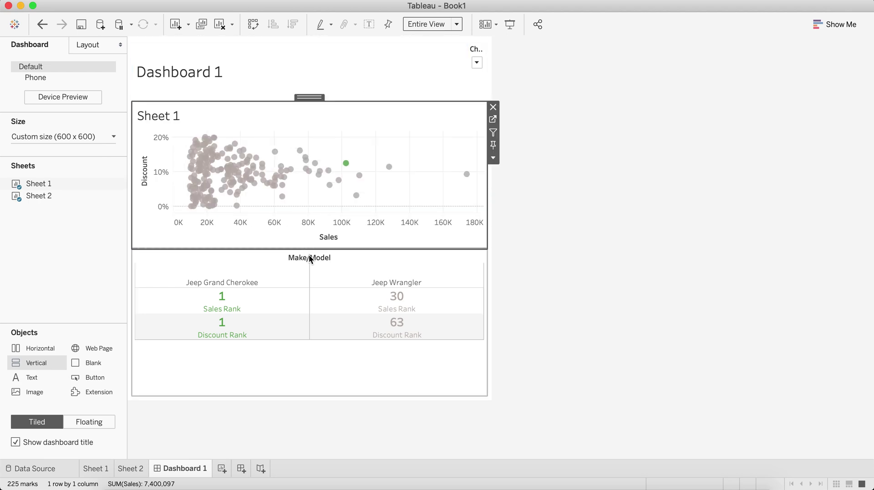
left_click(308, 256)
left_click_drag(312, 250, 308, 225)
Hide the rank table's field labels for columns and swap its rows and columns
right_click(303, 317)
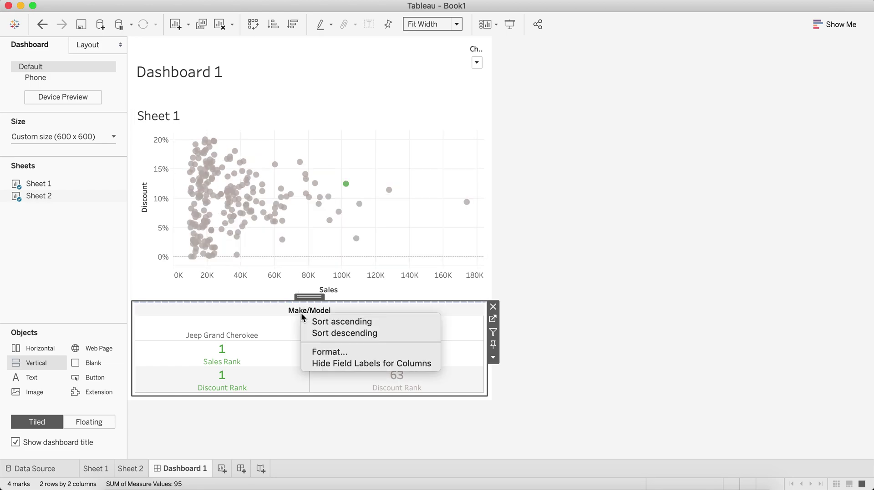
left_click(288, 349)
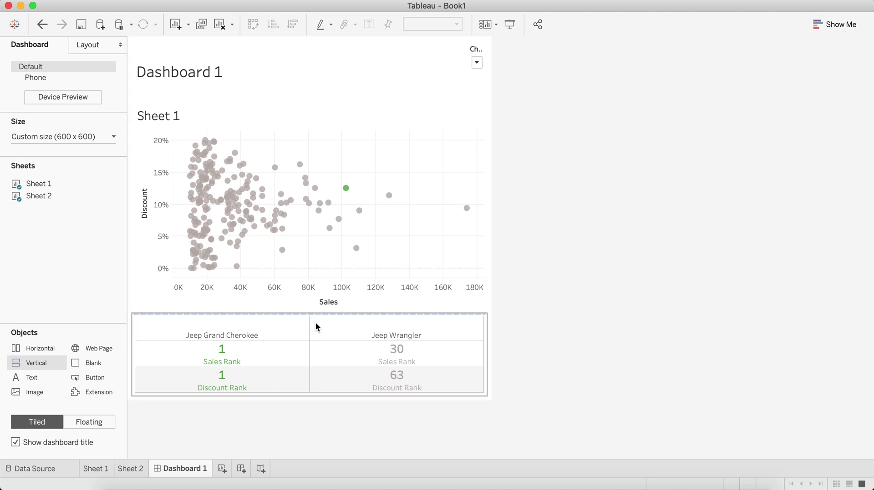
left_click(326, 332)
left_click(327, 329)
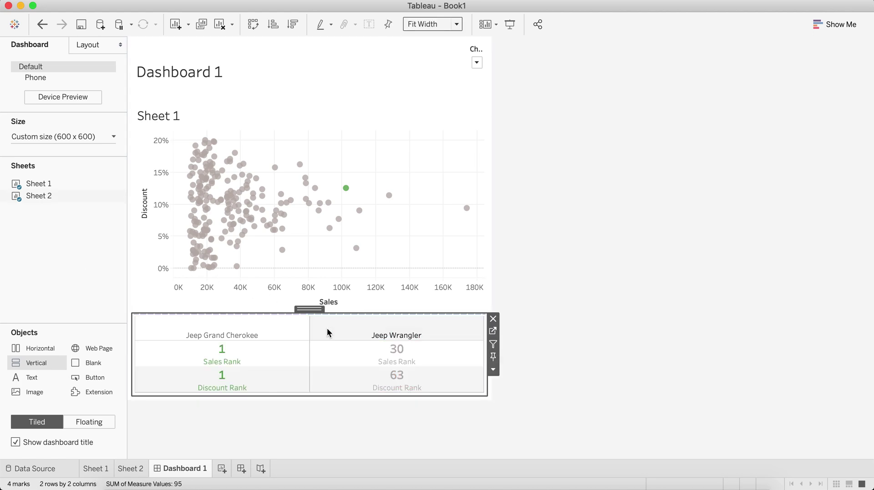
left_click(253, 24)
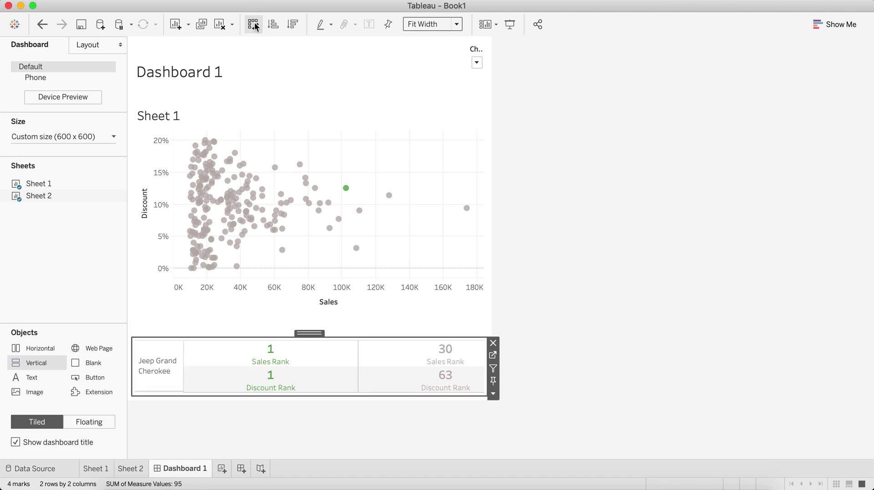
left_click(586, 249)
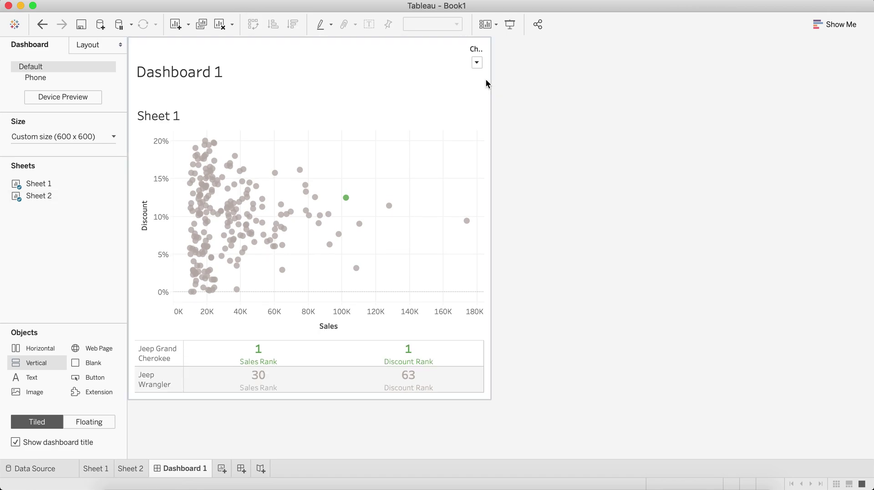
Widen the Choose a Make/Model parameter control so its label and value fit
left_click(466, 78)
left_click_drag(467, 78, 377, 86)
left_click(626, 161)
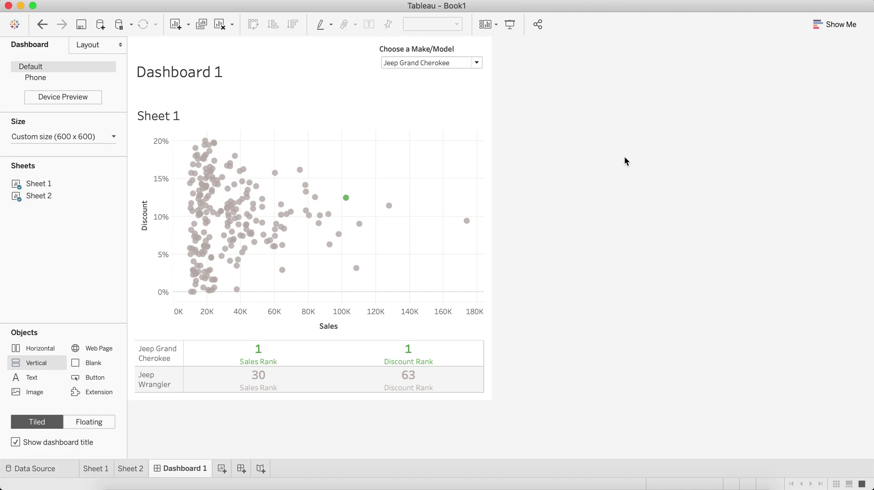
Hide the Sheet 1 title and reduce the height of the dashboard title area
right_click(173, 118)
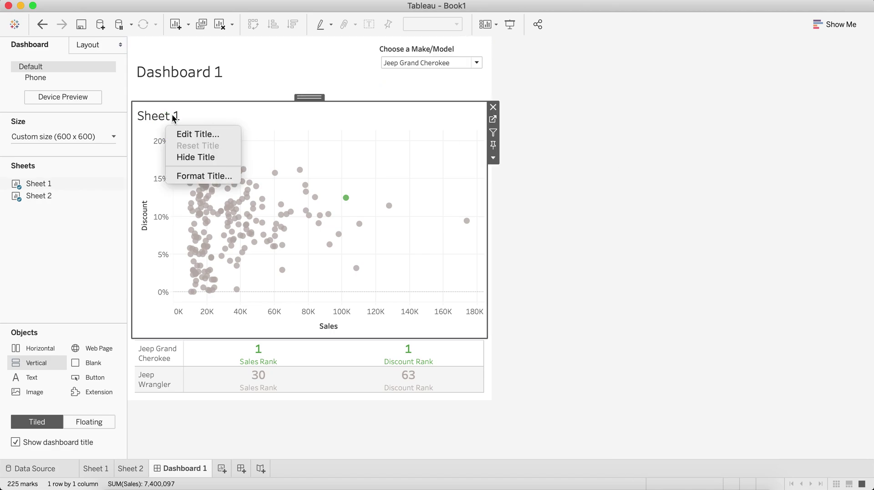
left_click(187, 158)
left_click(263, 69)
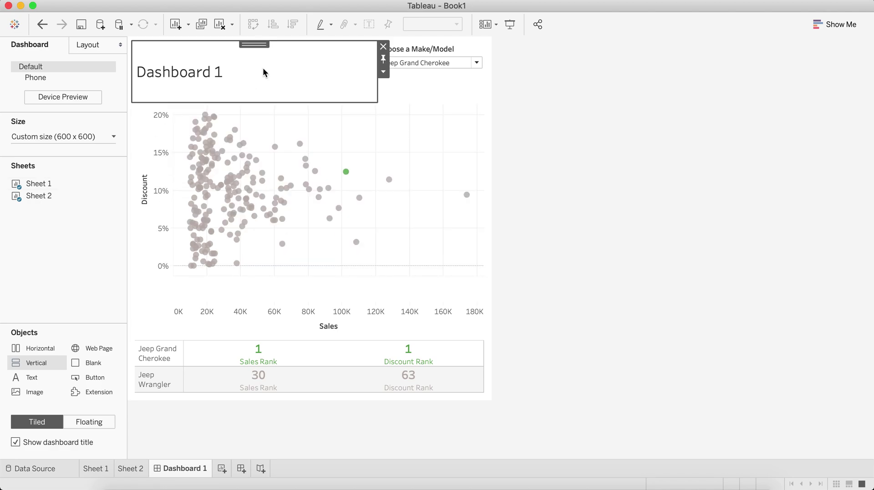
left_click_drag(265, 102, 265, 80)
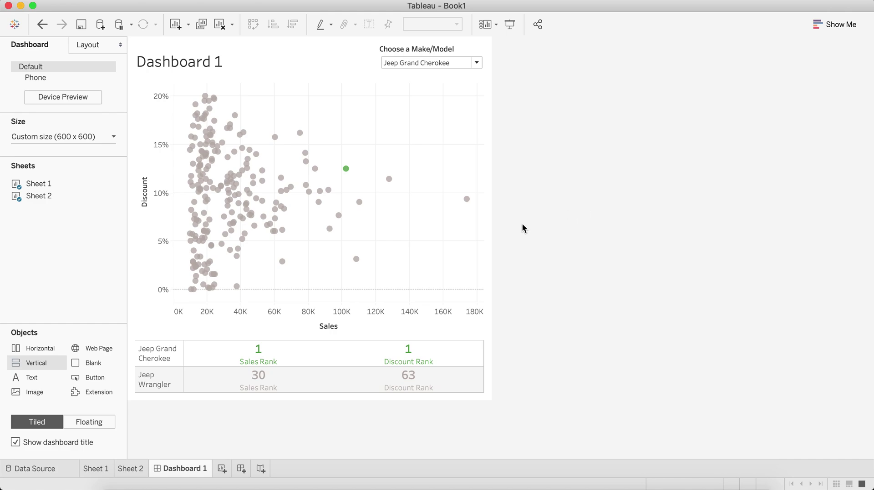
Set the Choose a Make/Model parameter to Ford F150 and check its sales rank in the table
mouse_move(389, 182)
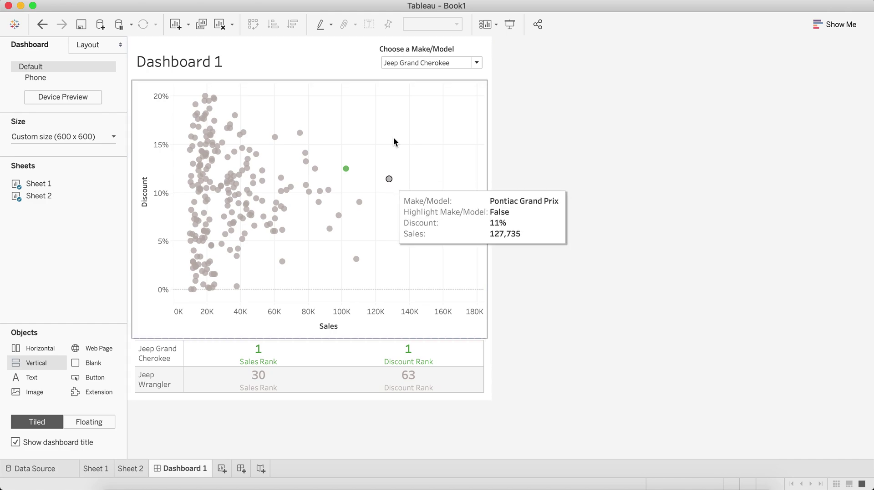
left_click(387, 63)
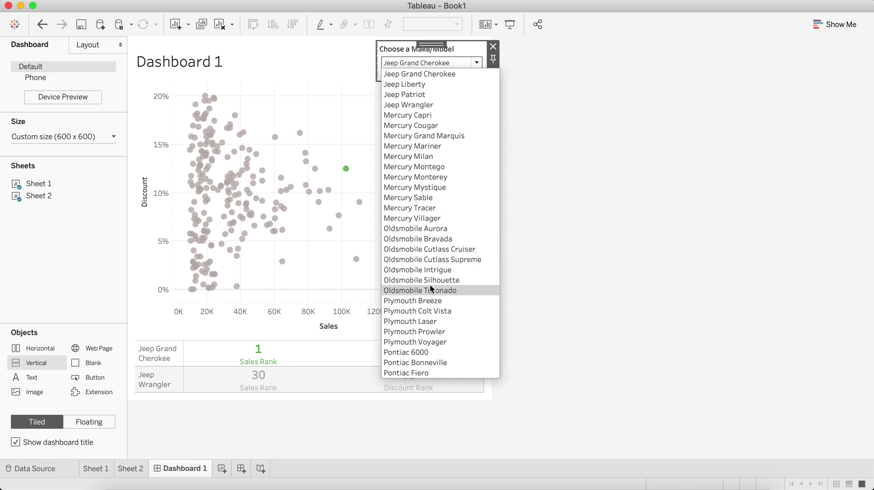
scroll(436, 196, "up", 15)
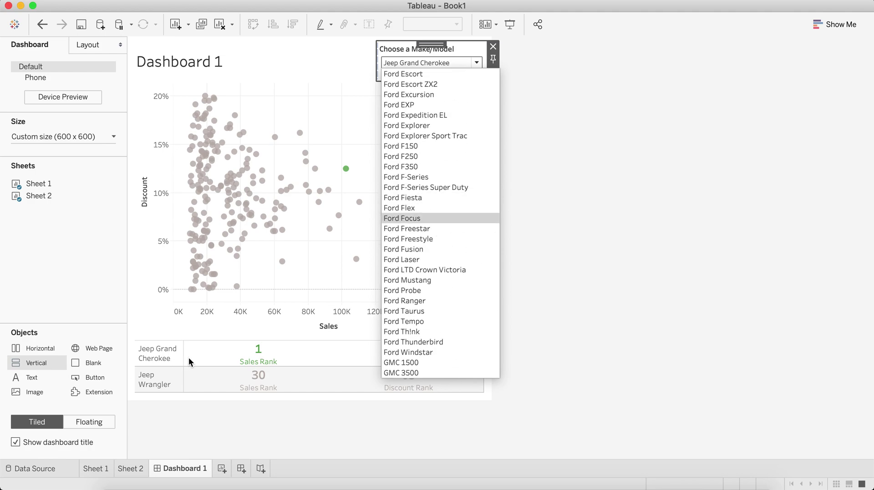
left_click(400, 145)
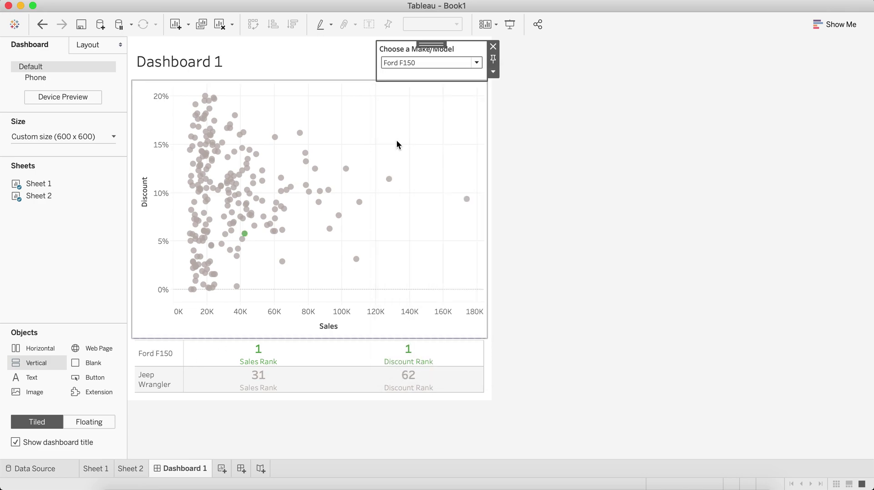
mouse_move(262, 369)
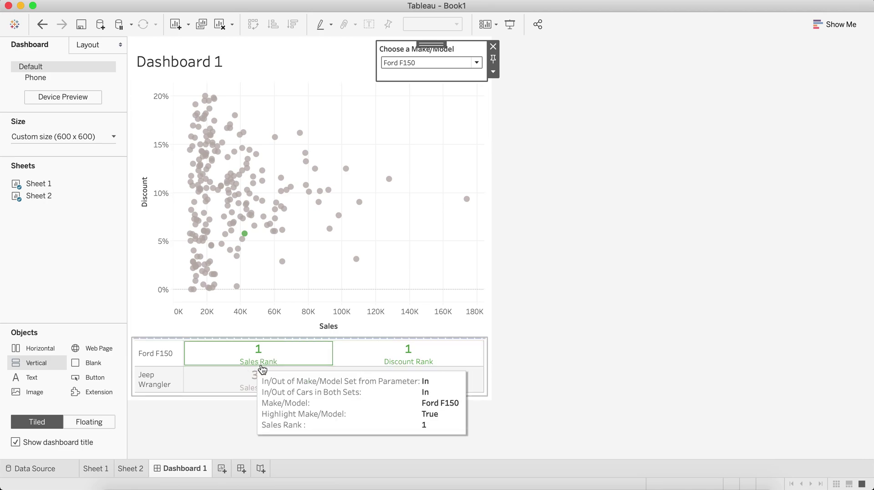
Include Highlight Make/Model in the specific dimensions of the Sales Rank table calculation on Sheet 2
left_click(129, 471)
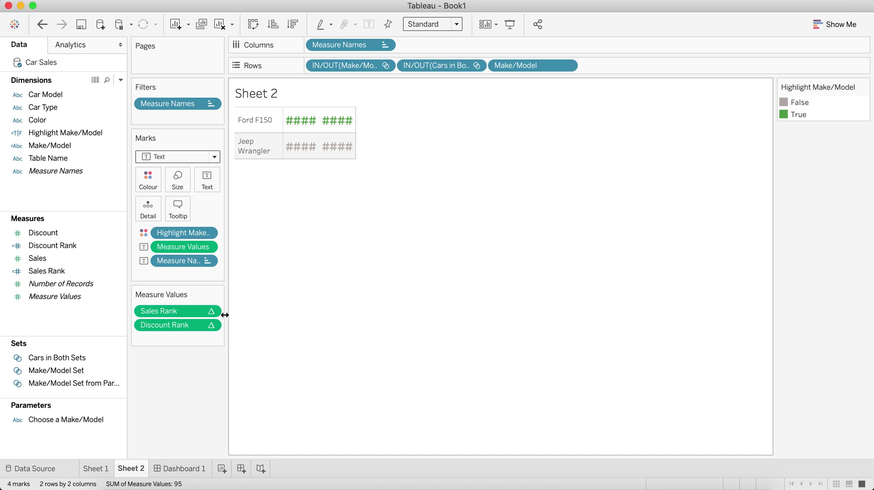
left_click(211, 311)
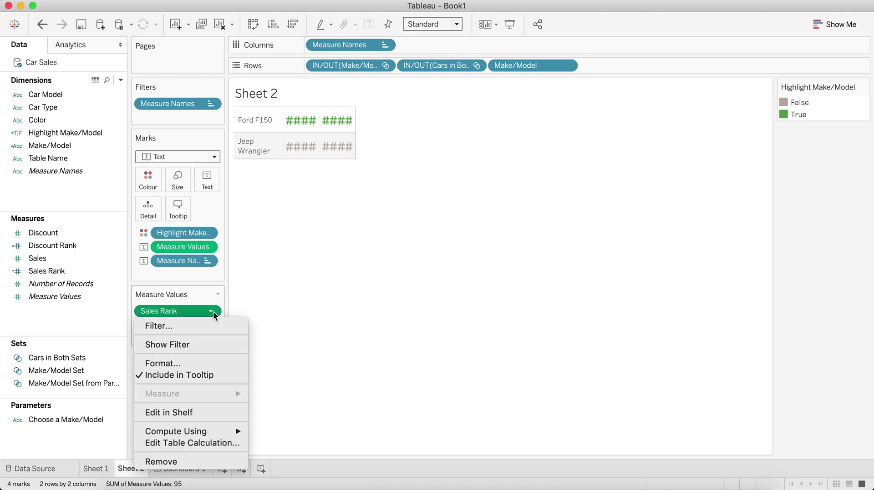
left_click(194, 443)
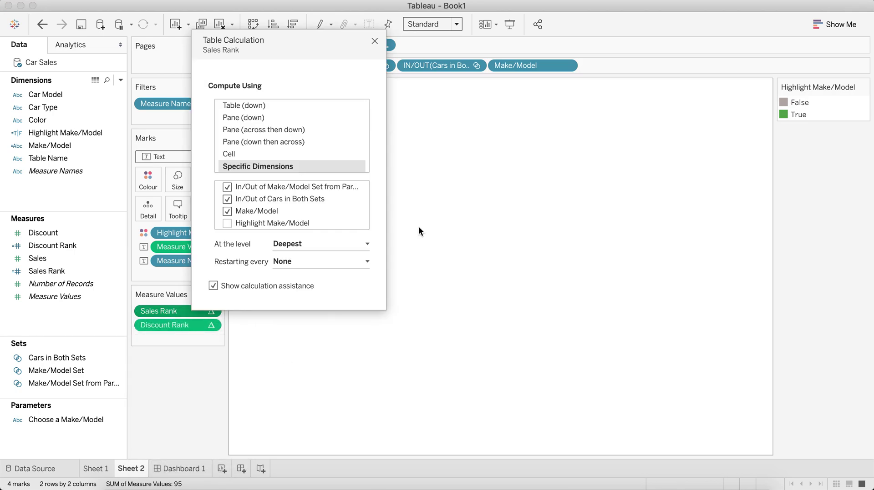
left_click(227, 223)
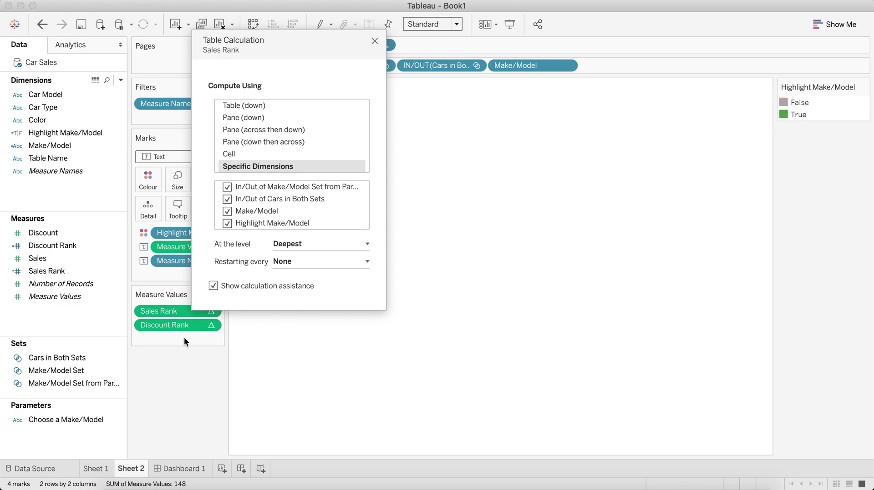
Include Highlight Make/Model in the specific dimensions of the Discount Rank table calculation
left_click(211, 326)
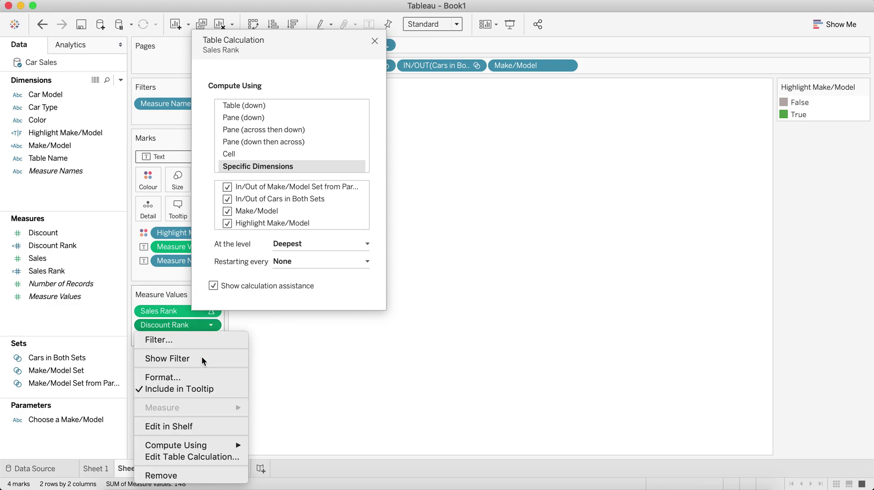
left_click(184, 457)
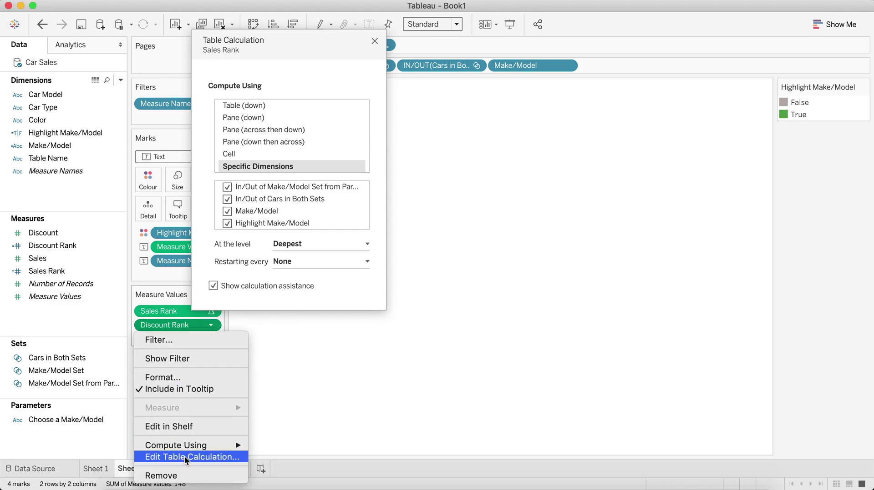
left_click(228, 224)
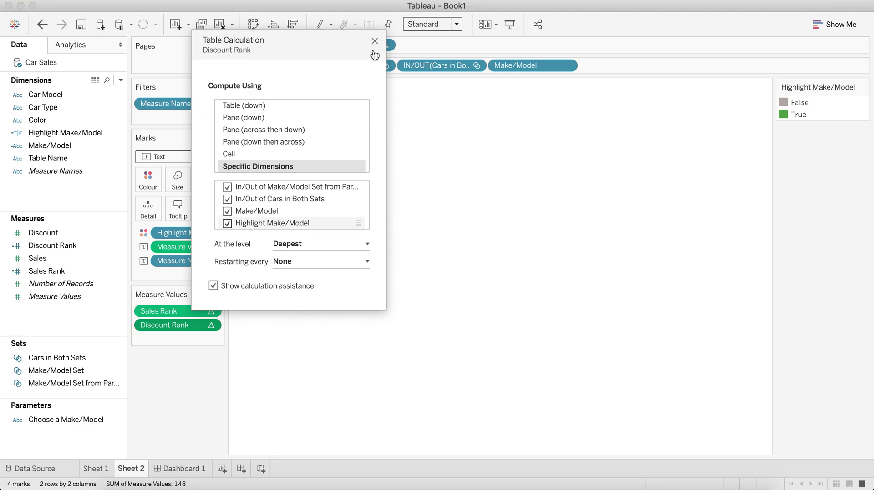
left_click(375, 44)
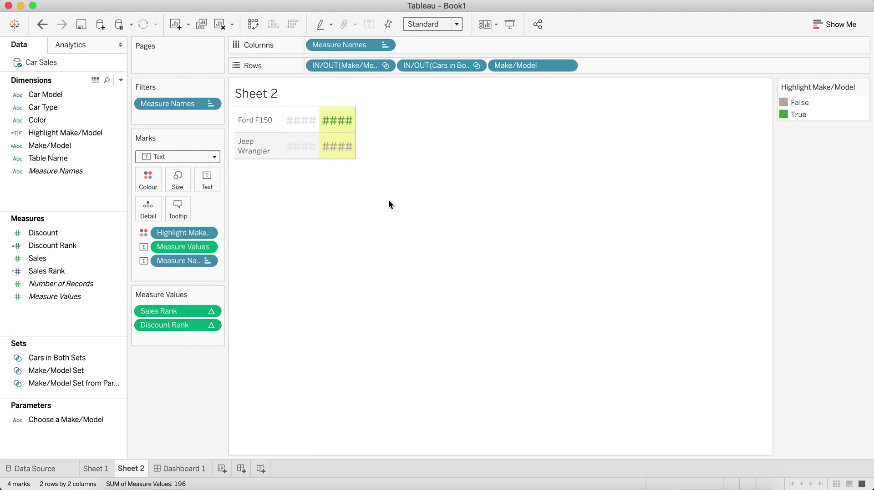
left_click(178, 469)
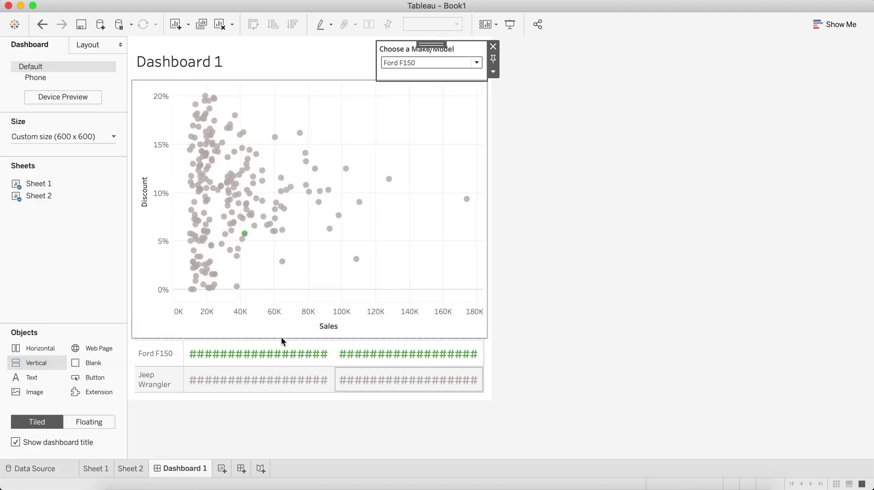
left_click_drag(281, 337, 281, 313)
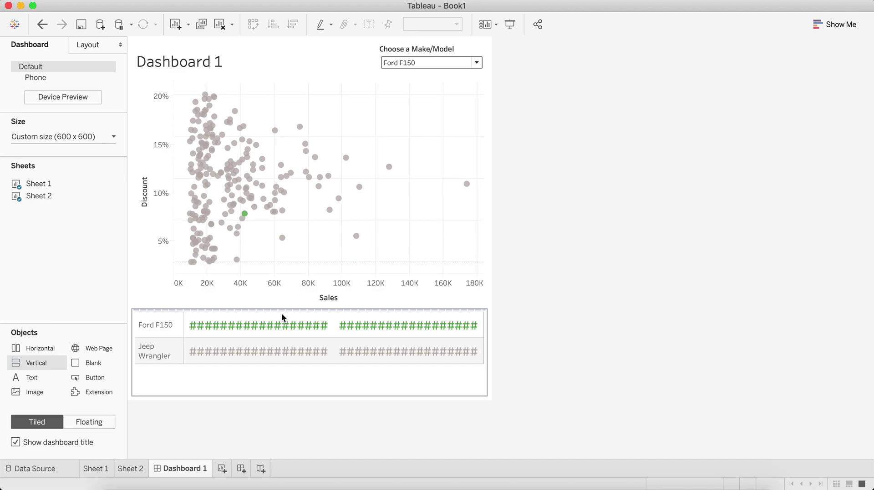
left_click(279, 393)
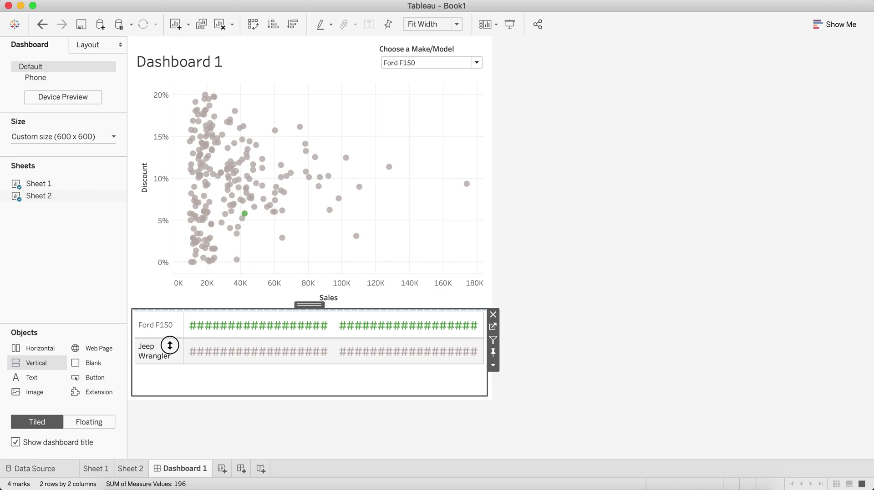
left_click_drag(170, 346, 197, 367)
left_click(42, 25)
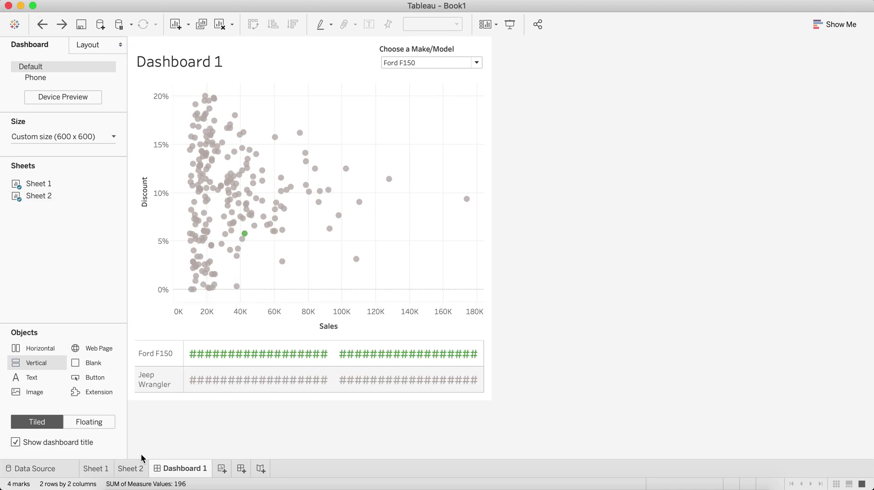
Open the Measure Names aliases on Sheet 2 and clear all existing aliases
left_click(128, 469)
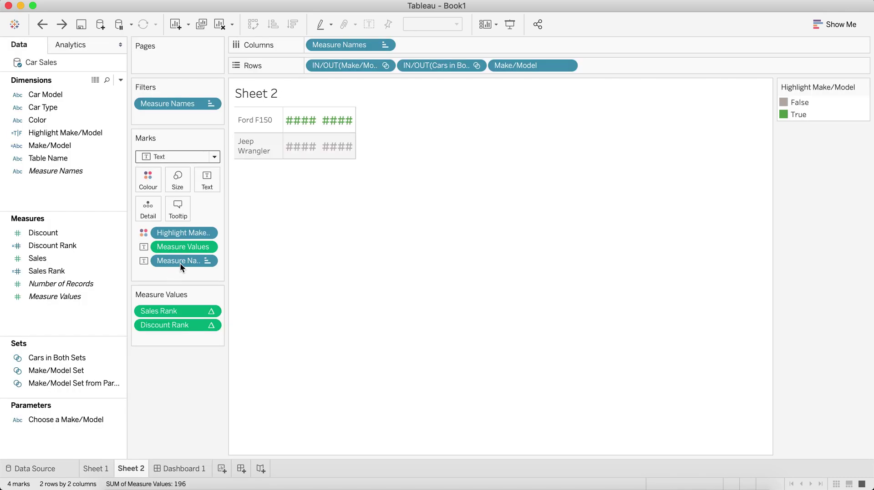
right_click(180, 264)
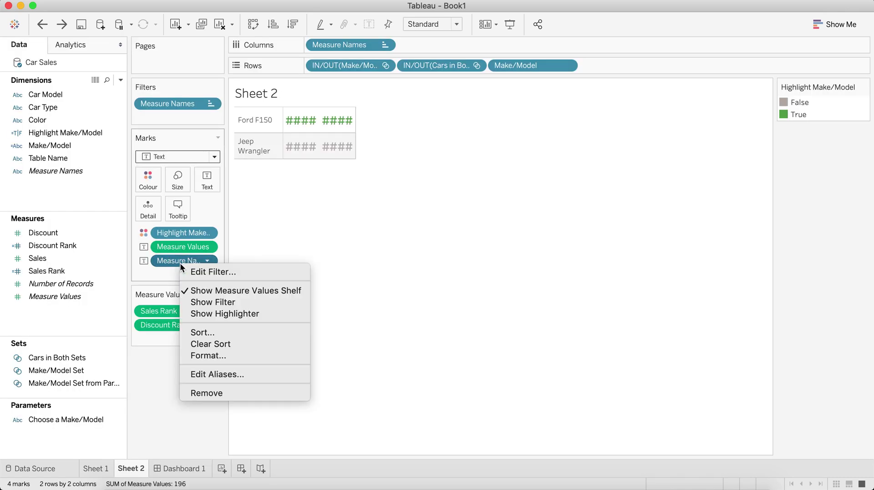
left_click(217, 375)
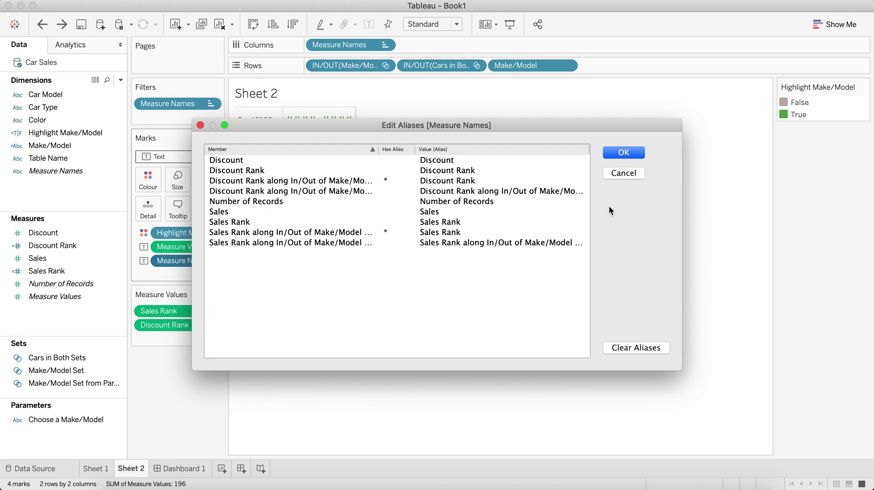
left_click(627, 349)
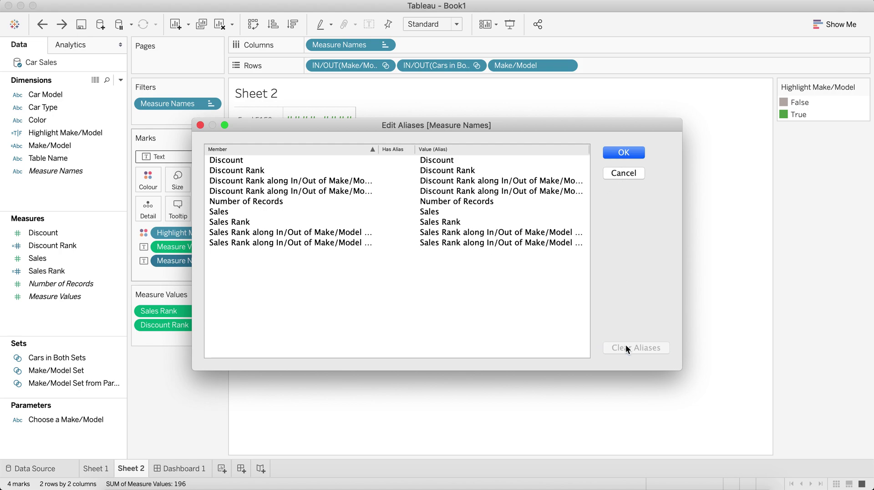
Set the alias of the Discount Rank member whose name includes Highlight Make/Model to Discount Rank
left_click(485, 191)
double_click(486, 191)
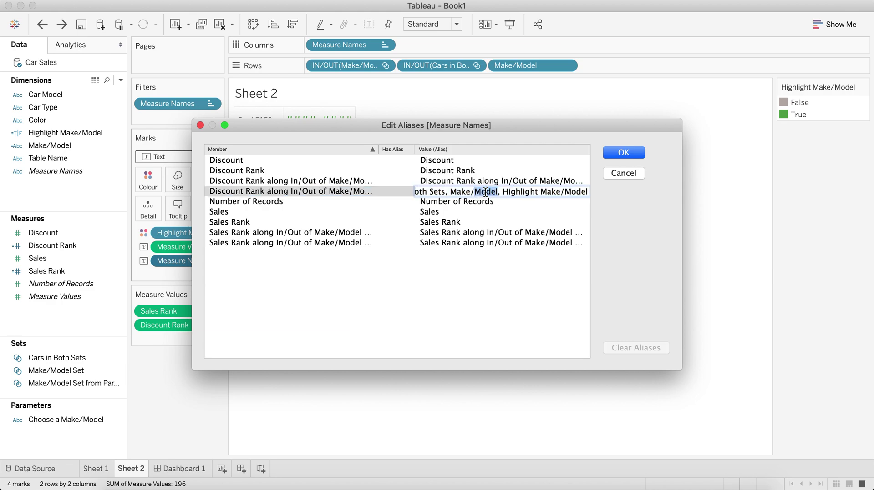
key("Home")
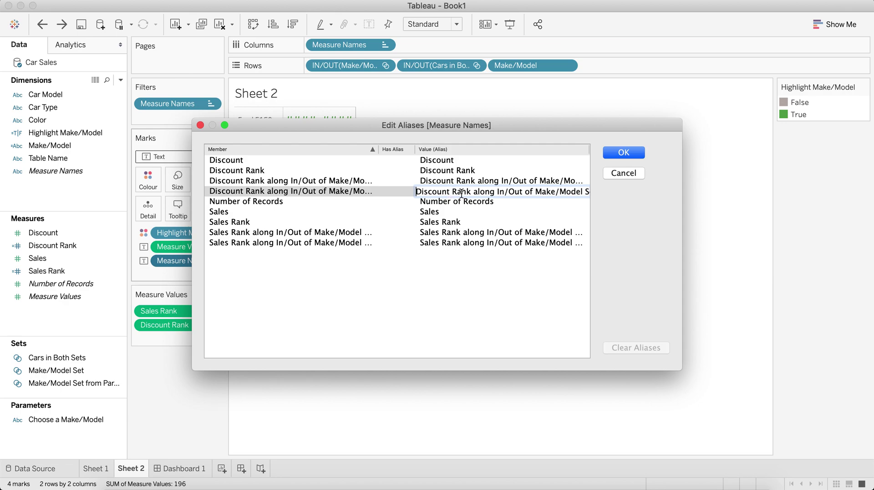
key("super+a")
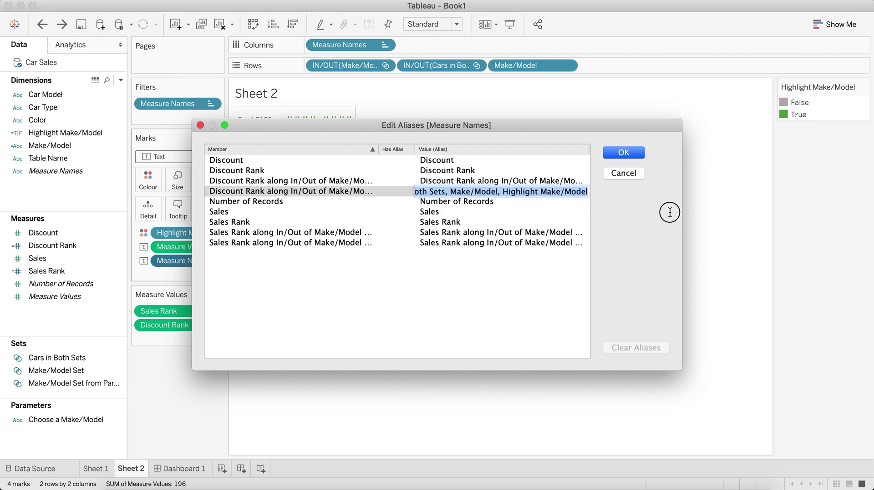
type("Discount Rank")
Shorten the alias of the last Sales Rank along In/Out member to Sales Rank and apply the Measure Names aliases
left_click(486, 233)
left_click(486, 233)
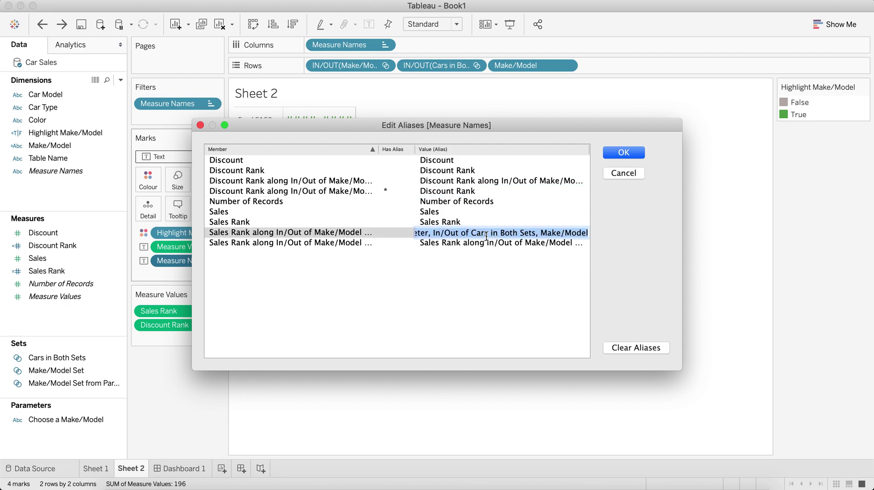
double_click(464, 244)
key("Left")
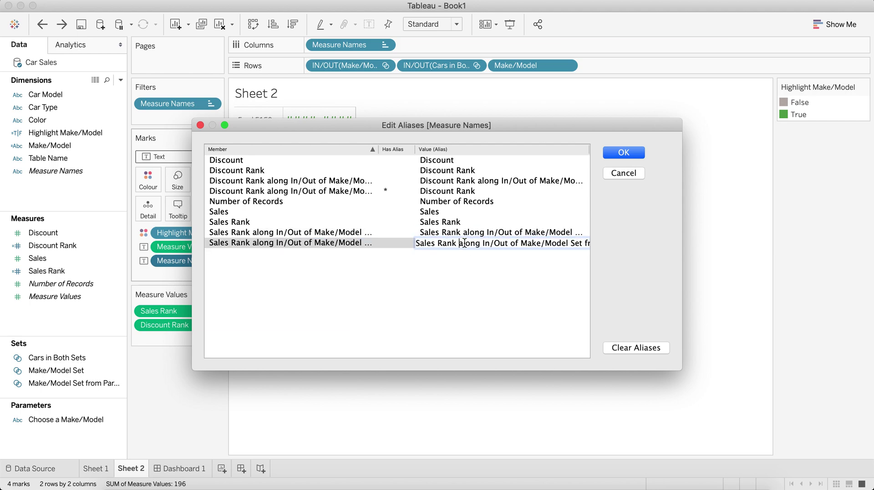
key("shift+End")
key("BackSpace")
key("Return")
left_click(621, 152)
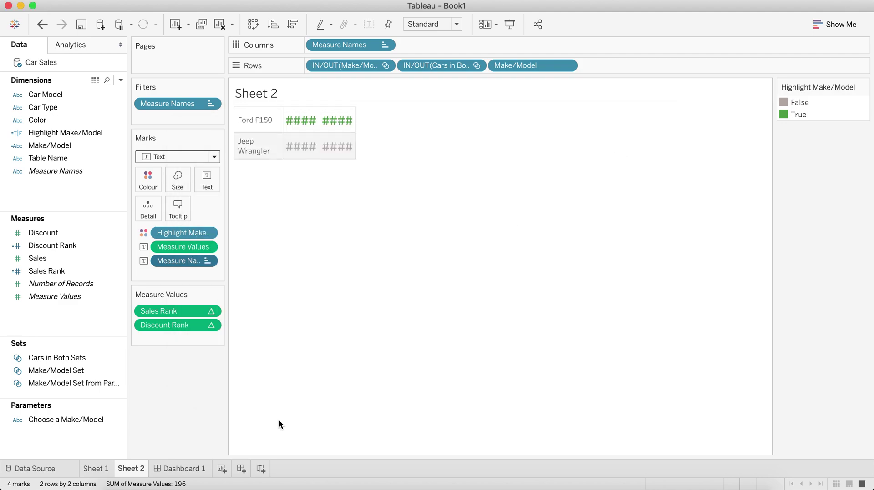
On Dashboard 1, increase the rank table's height and widen its row header column so Jeep Wrangler fits on one line
left_click(184, 466)
mouse_move(322, 385)
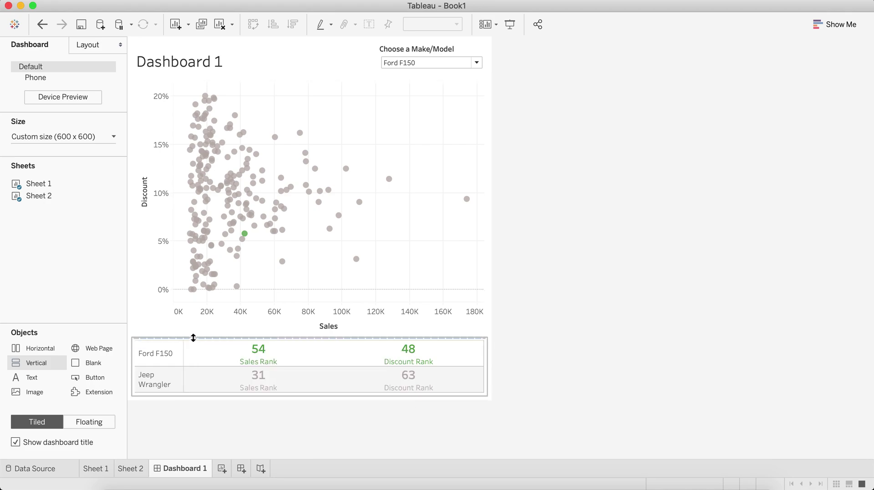
left_click_drag(193, 338, 191, 320)
left_click_drag(182, 359, 225, 360)
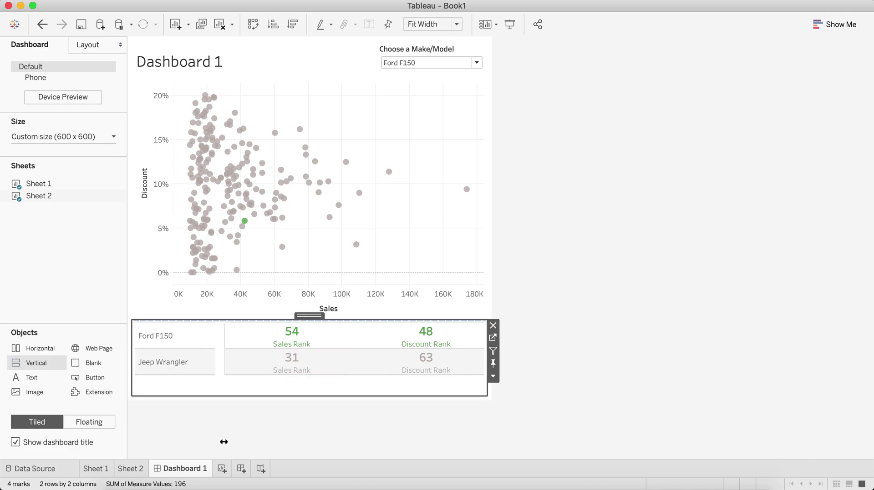
left_click(238, 437)
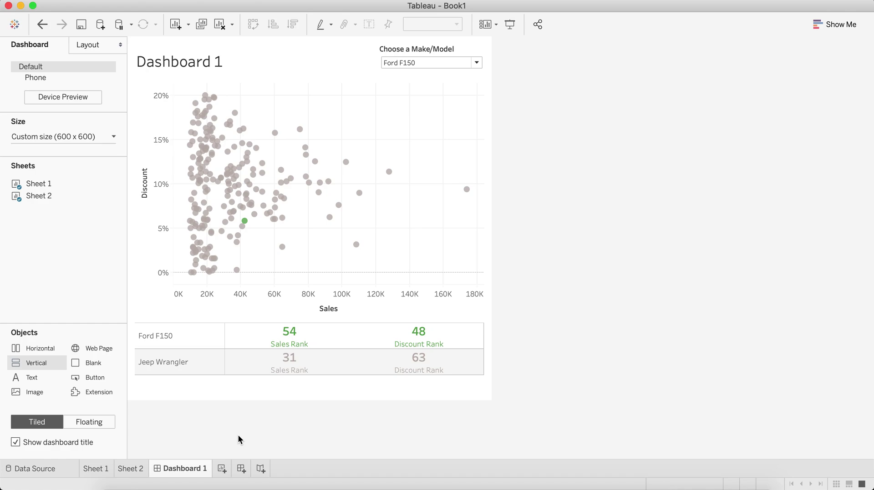
Set the Choose a Make/Model parameter to Ford Ranger and inspect the tooltips of its mark and others in the scatter plot
left_click(408, 63)
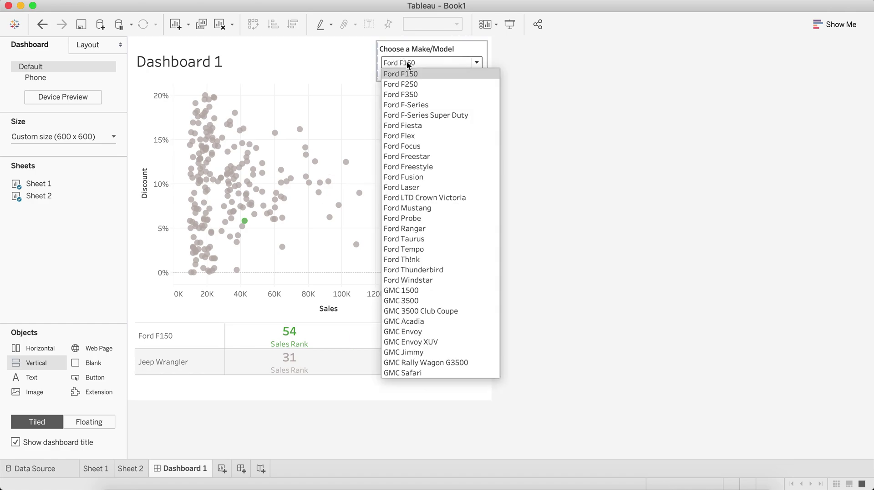
left_click(412, 230)
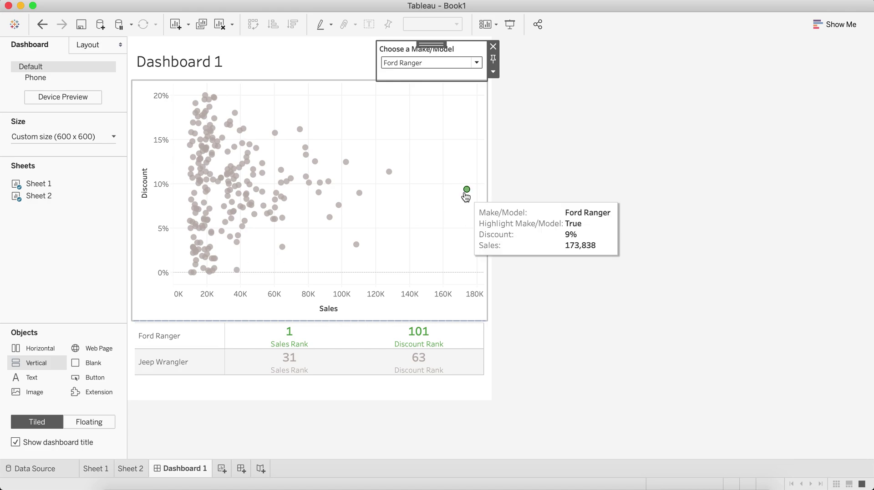
mouse_move(231, 169)
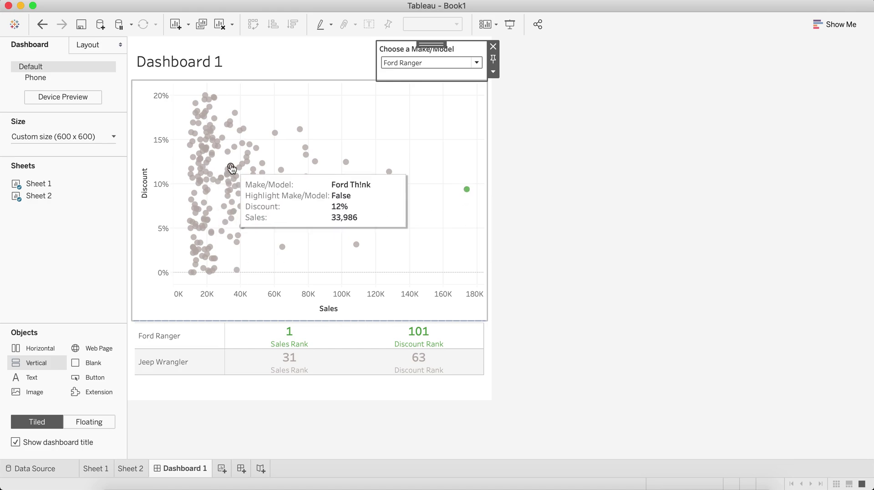
mouse_move(237, 244)
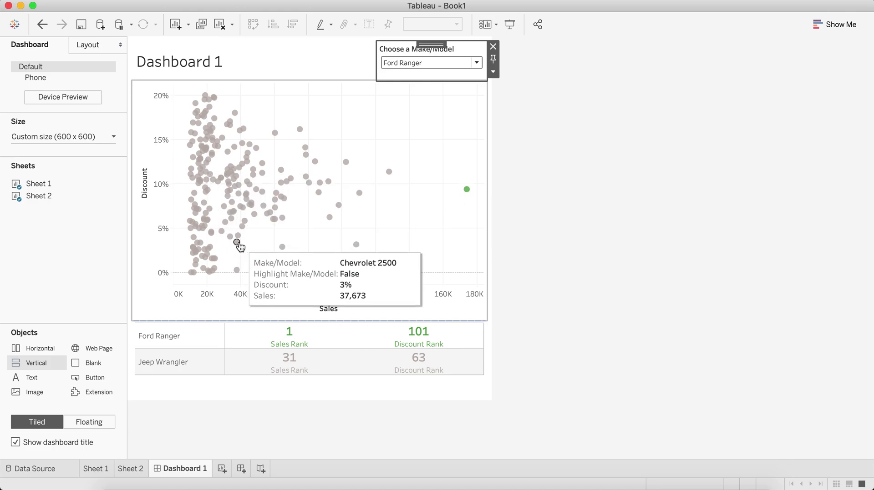
Set the Choose a Make/Model parameter to Chevrolet 2500 and check its sales and discount ranks in the table
left_click(411, 64)
scroll(415, 170, "up", 5)
scroll(414, 170, "up", 20)
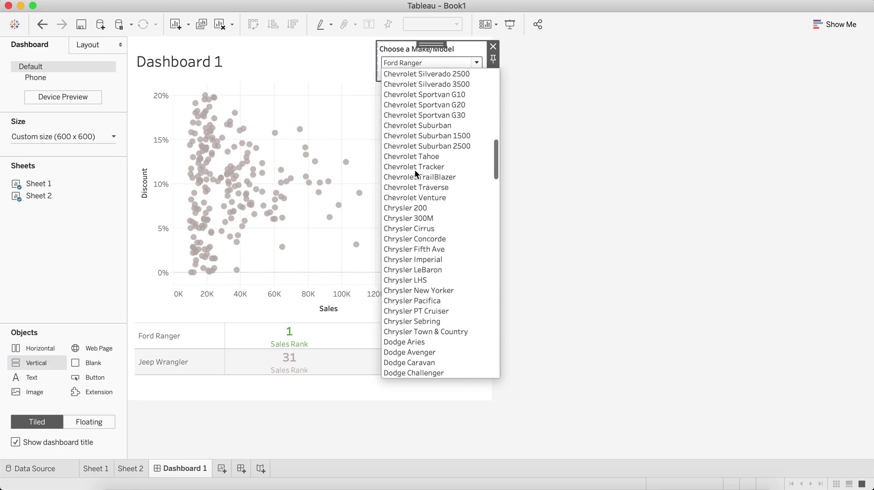
scroll(427, 164, "up", 6)
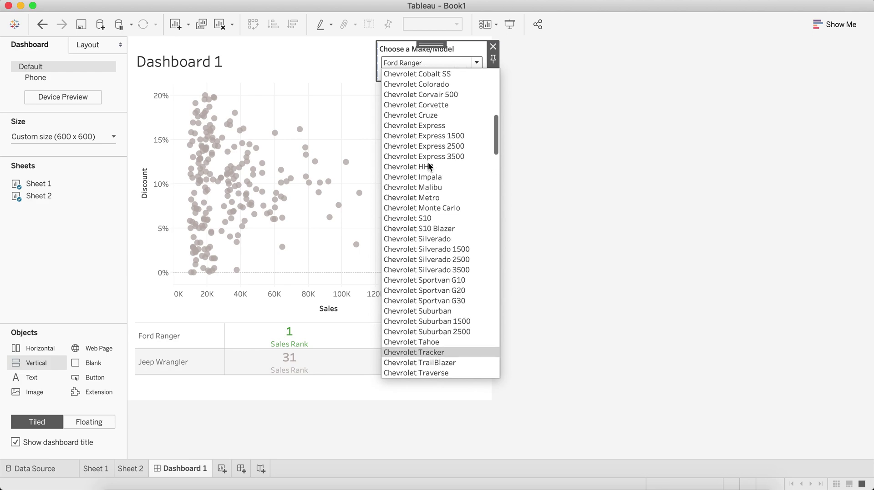
scroll(429, 166, "up", 5)
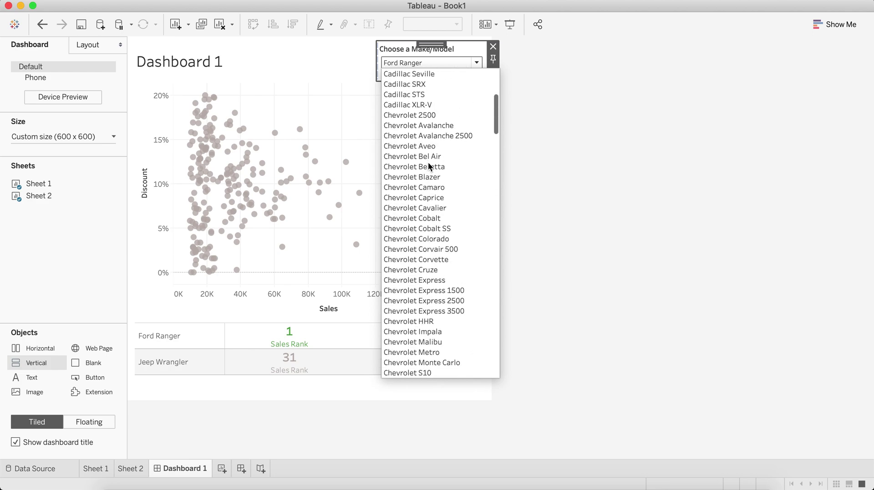
left_click(423, 119)
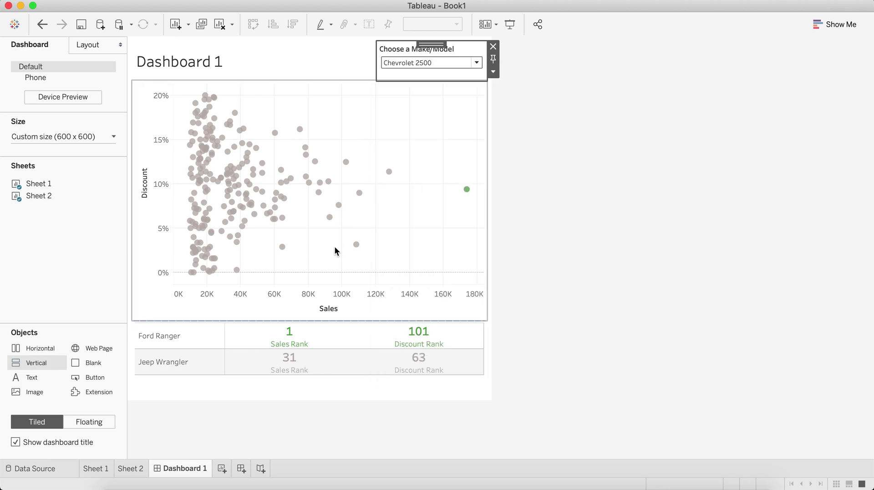
left_click(302, 328)
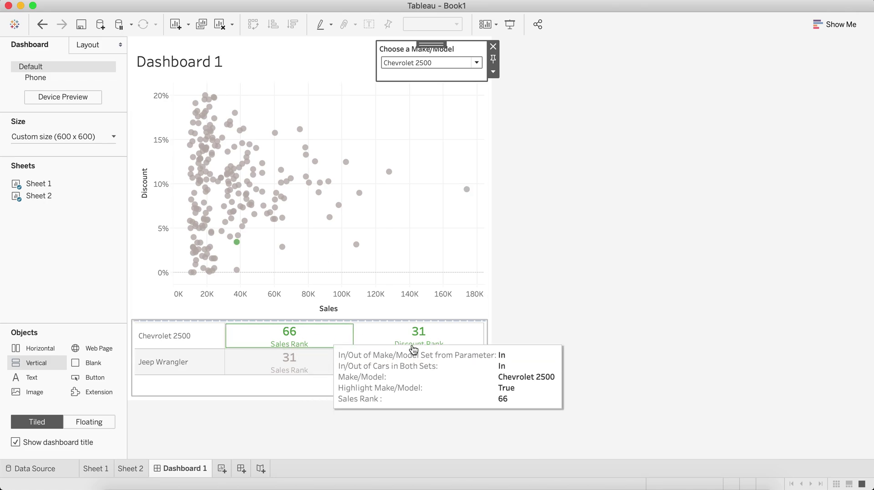
left_click(442, 275)
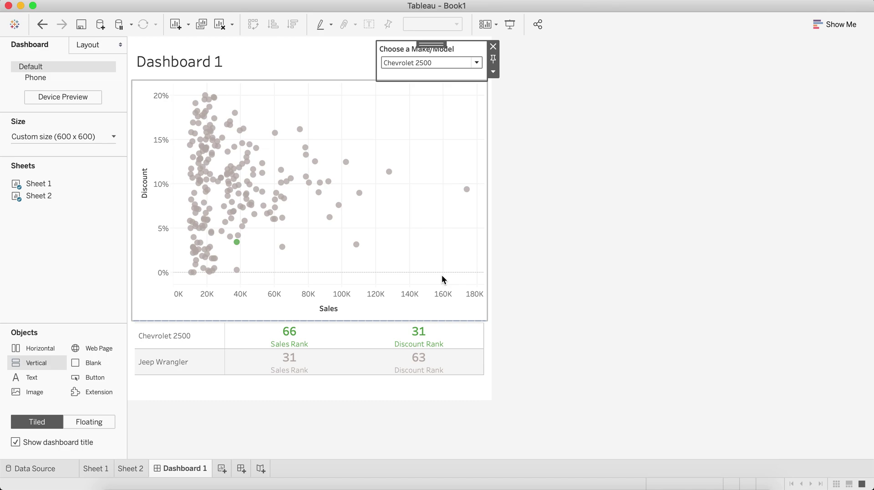
Select a mark near 128K sales in the scatter plot, check the rank table's response, and clear the selection
left_click(390, 175)
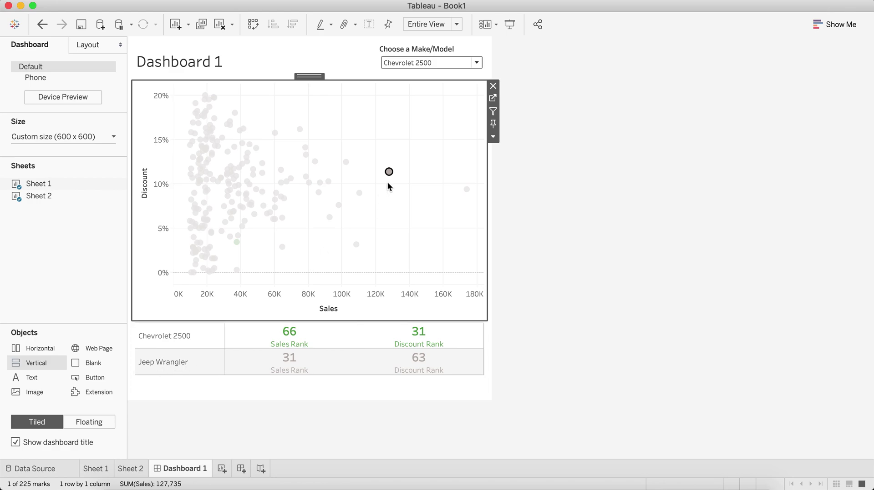
left_click(382, 232)
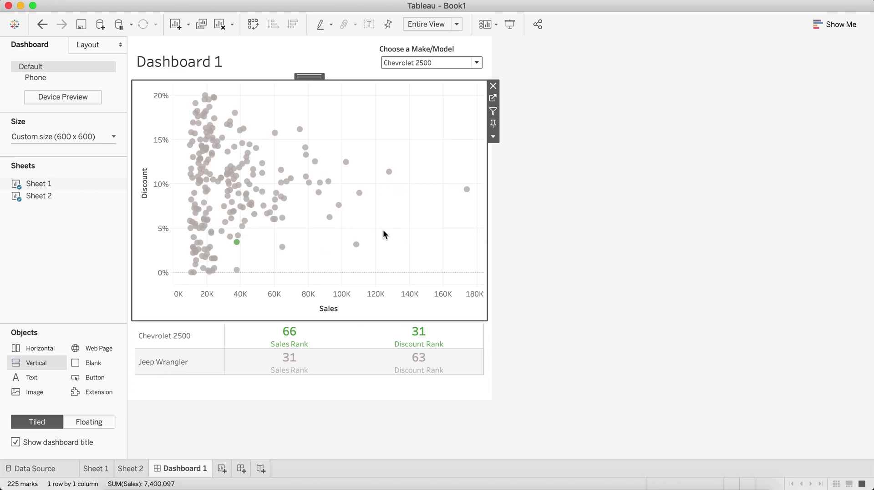
mouse_move(306, 155)
Add a Change Set Values action to Dashboard 1 and name it Update Make/Model Set
left_click(203, 1)
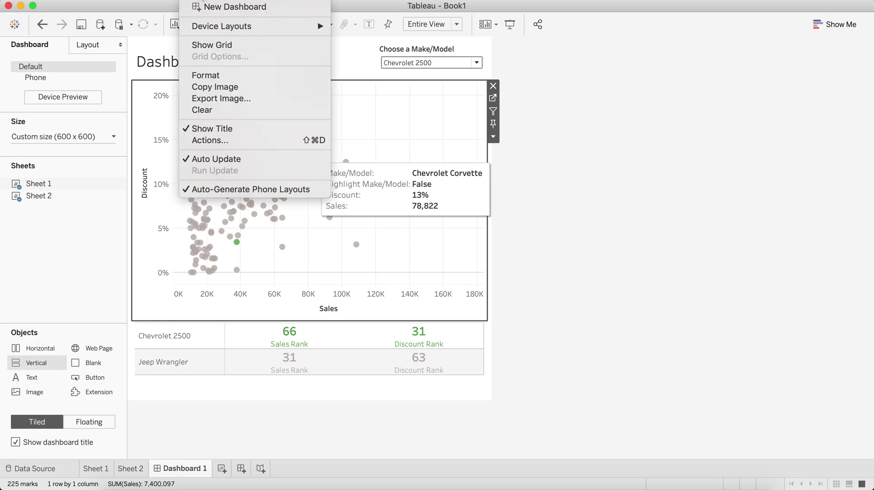
left_click(214, 143)
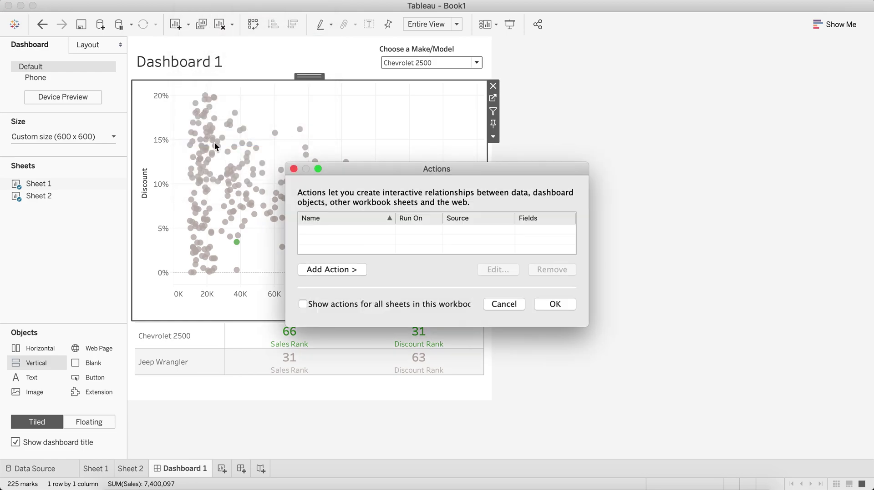
left_click(354, 271)
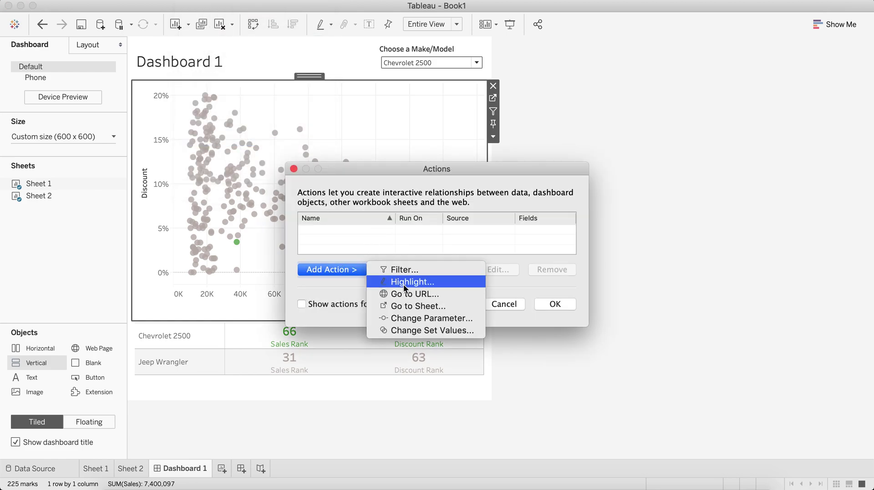
left_click(418, 331)
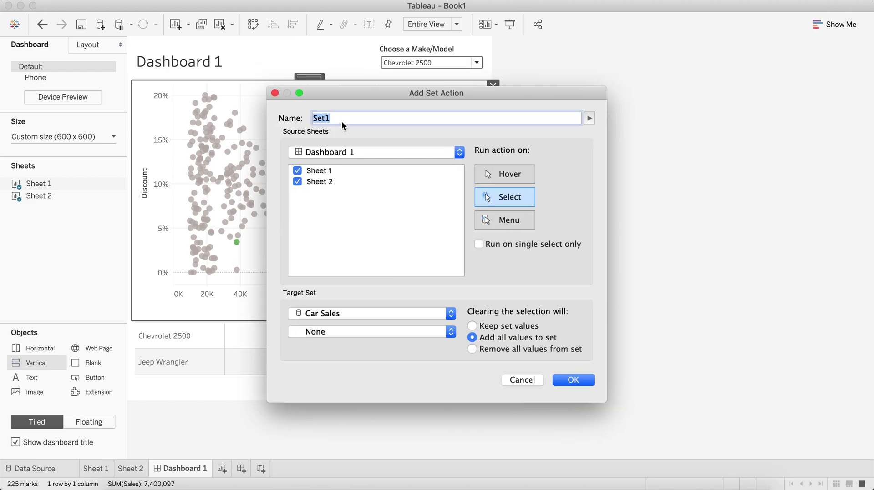
type("Update Make/Model Set")
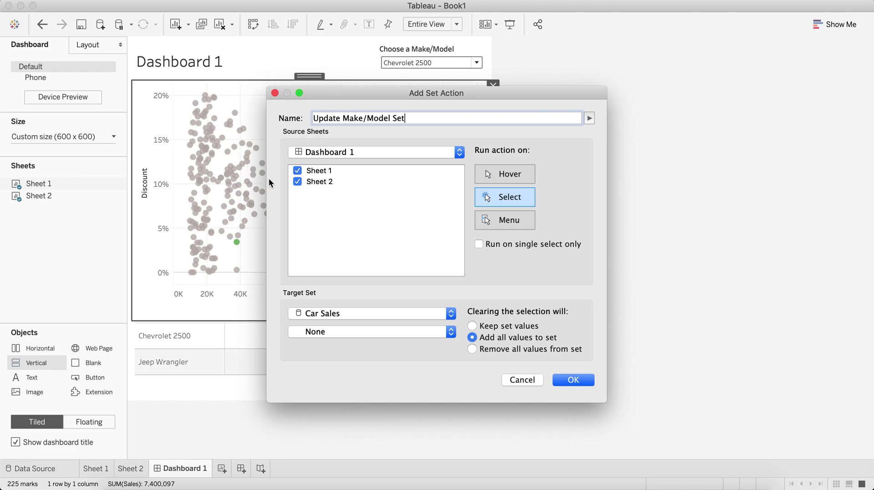
Limit the action's source to Sheet 1, target Make/Model Set, remove all values when the selection is cleared, and apply the action
left_click(297, 182)
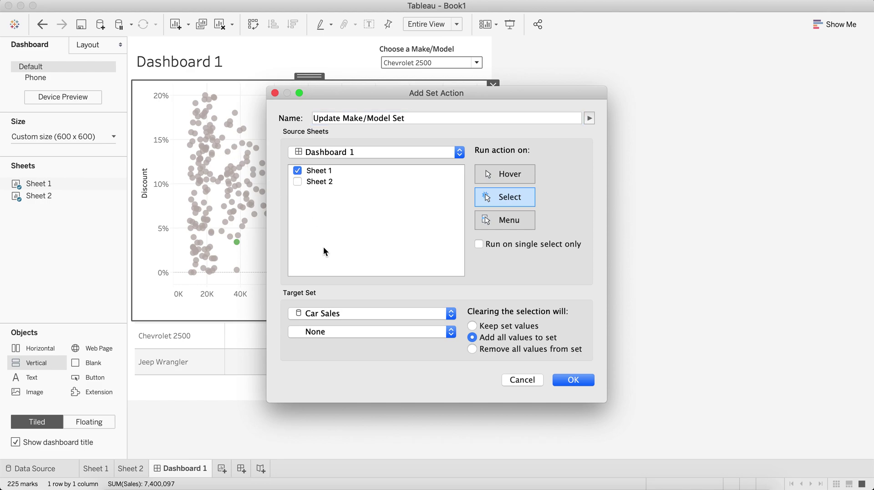
left_click(342, 336)
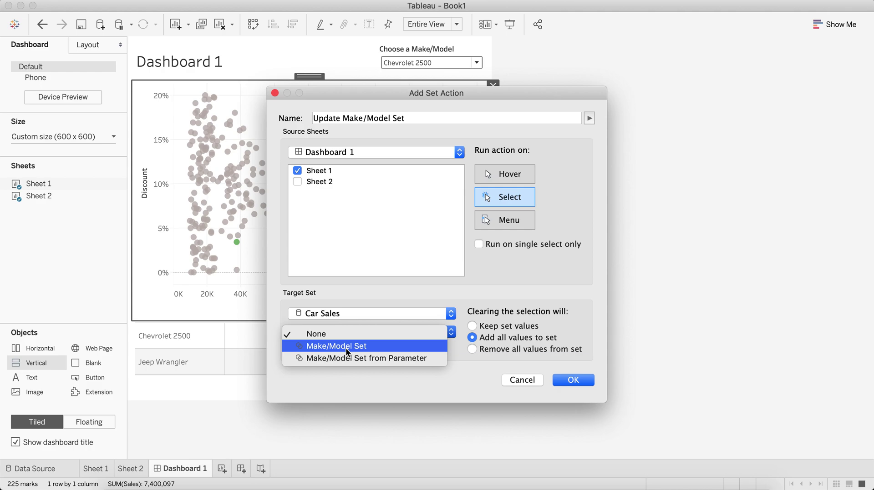
left_click(345, 347)
left_click(502, 351)
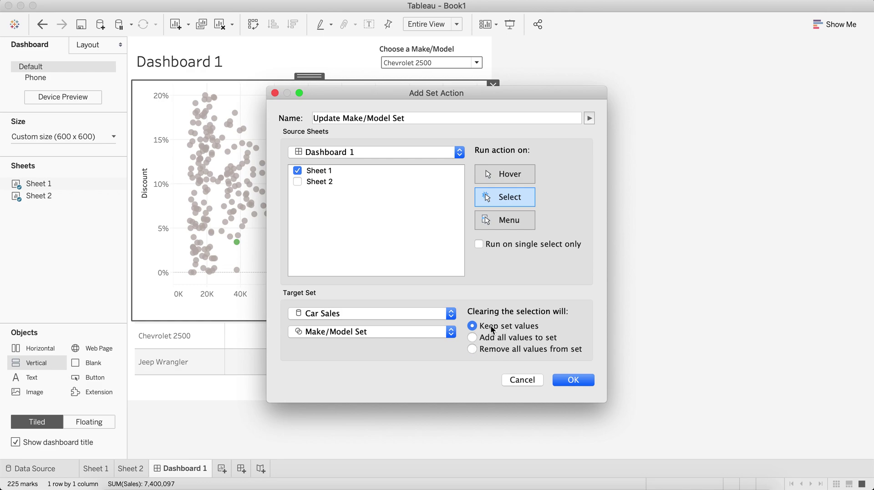
left_click(491, 351)
left_click(508, 244)
left_click(564, 384)
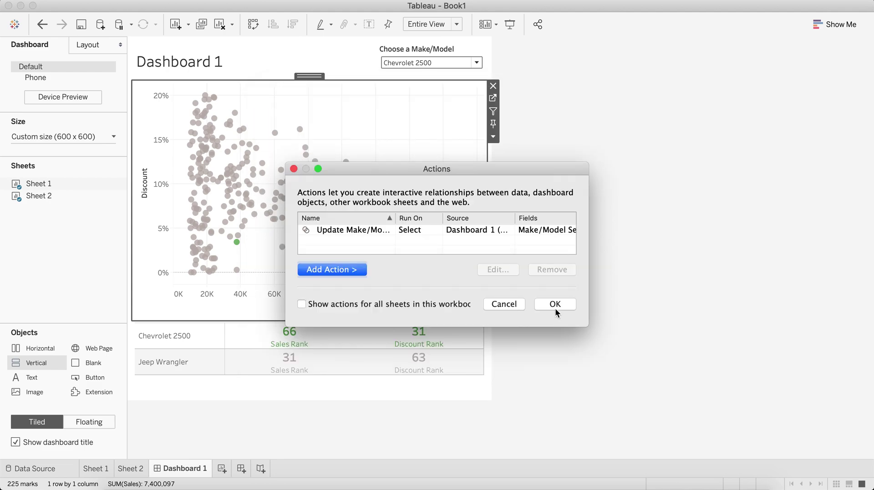
left_click(556, 306)
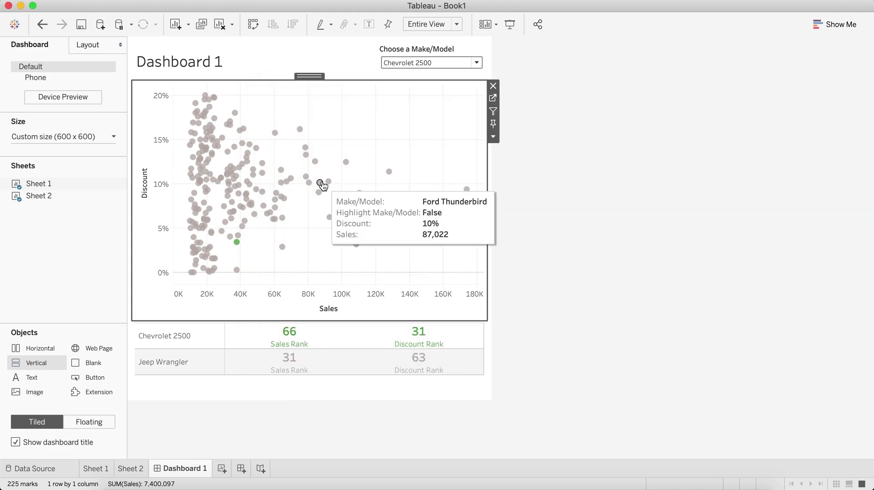
Select the Chevrolet Suburban 1500 mark and widen the rank table's row header column so its name fits on one line
left_click(262, 191)
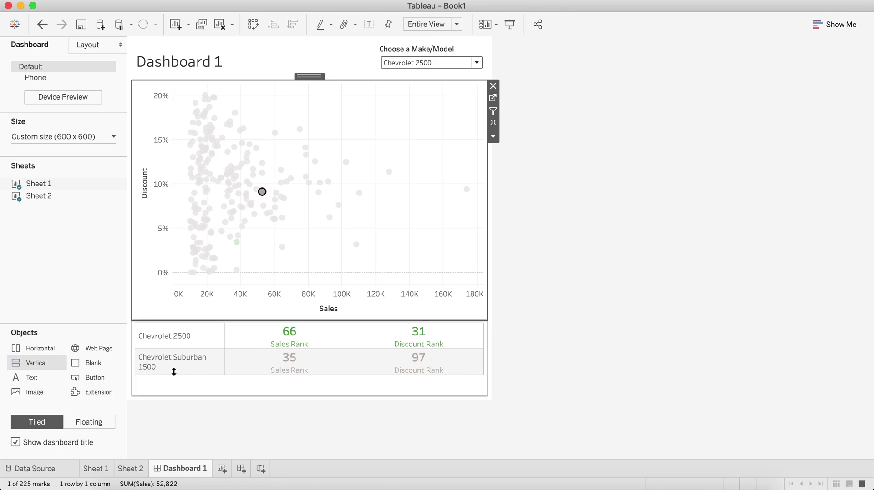
left_click(224, 363)
left_click_drag(226, 363, 251, 364)
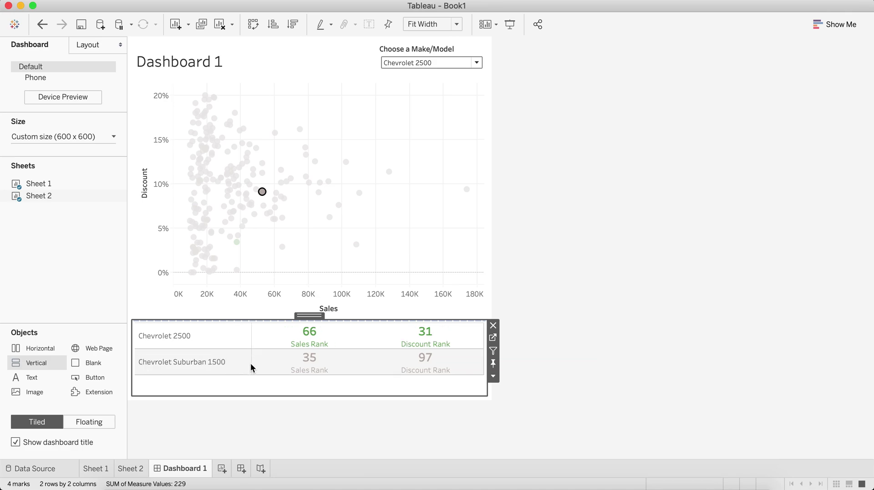
Clear the scatter plot selection and select the Oldsmobile Silhouette mark to check how the rank table responds
left_click(273, 172)
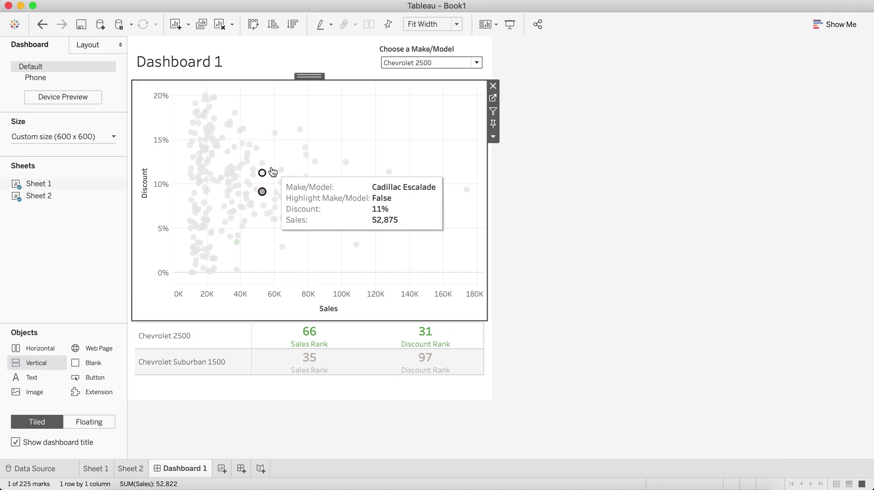
left_click(281, 153)
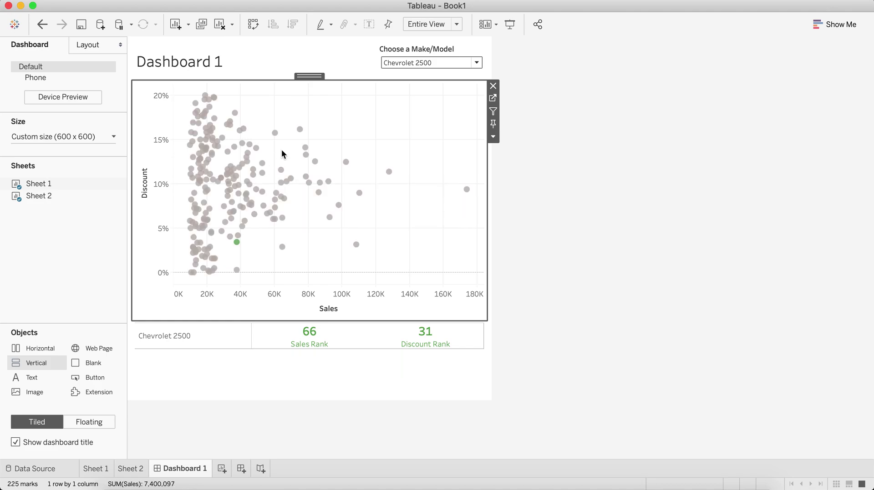
left_click(315, 162)
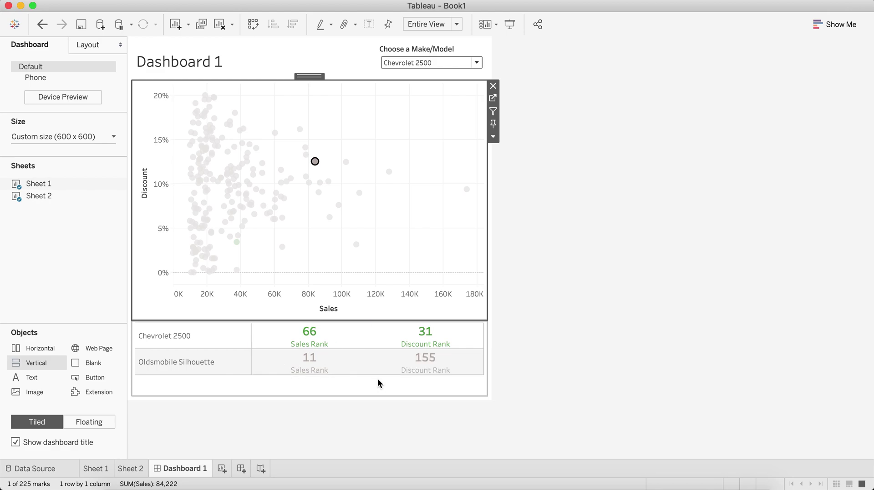
On Sheet 2, show the headers of both In/Out set fields on Rows to examine how the cars are grouped
left_click(130, 470)
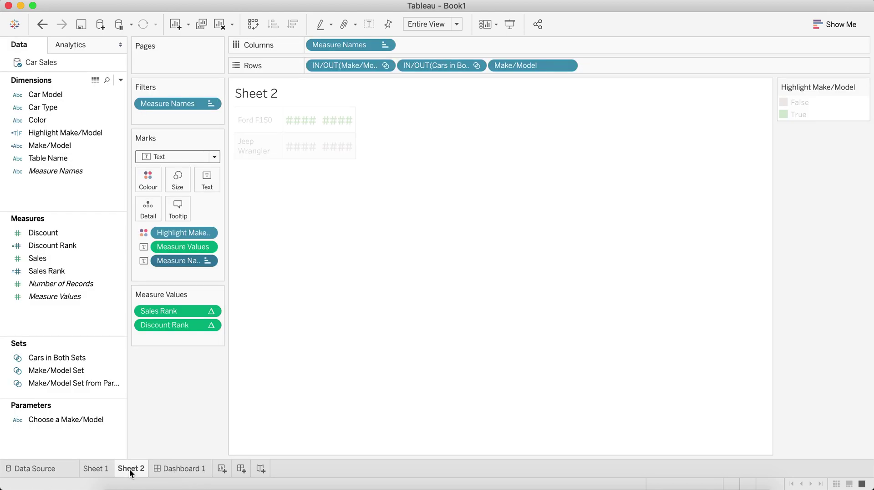
left_click(387, 65)
left_click(480, 78)
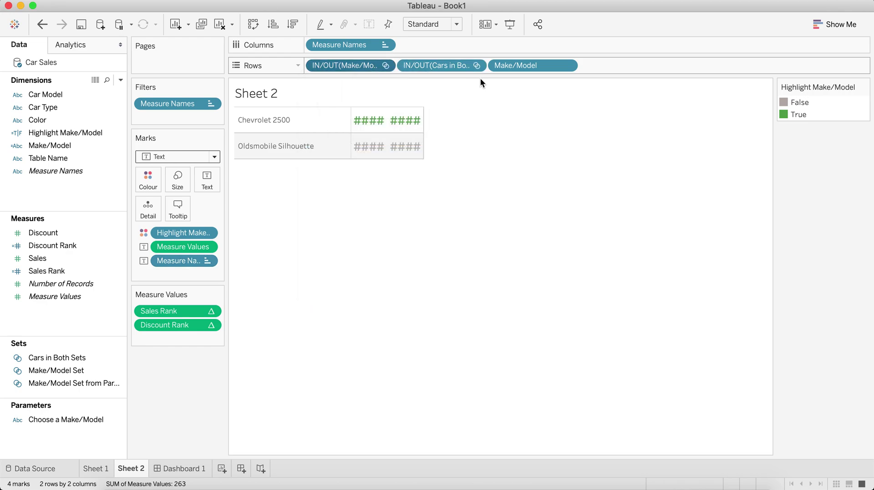
left_click(476, 65)
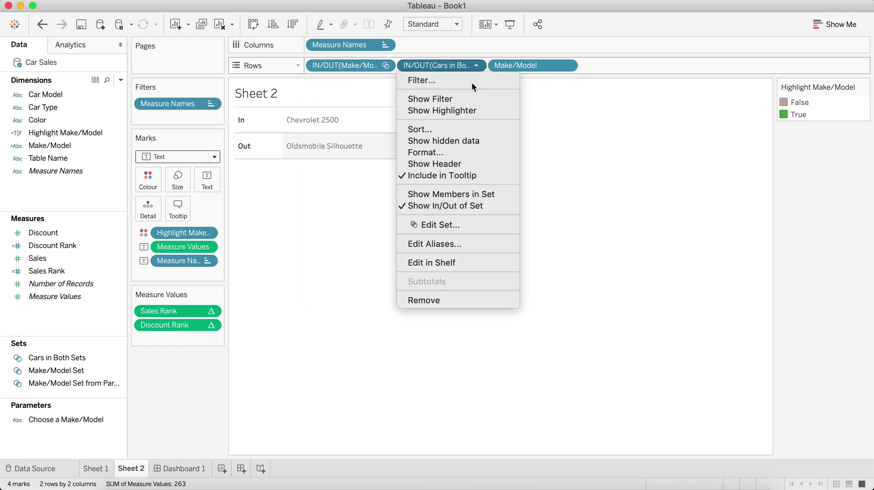
left_click(449, 163)
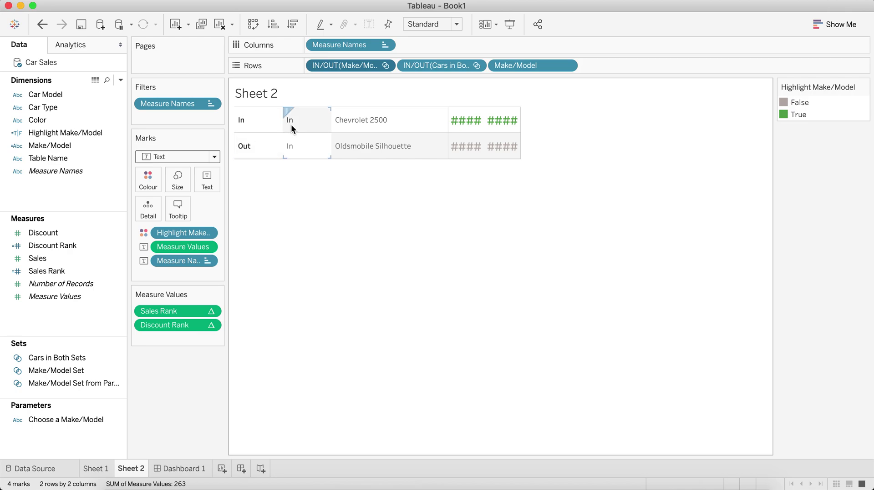
Hide the headers of both In/Out set fields on Sheet 2's Rows again
left_click(385, 65)
left_click(365, 152)
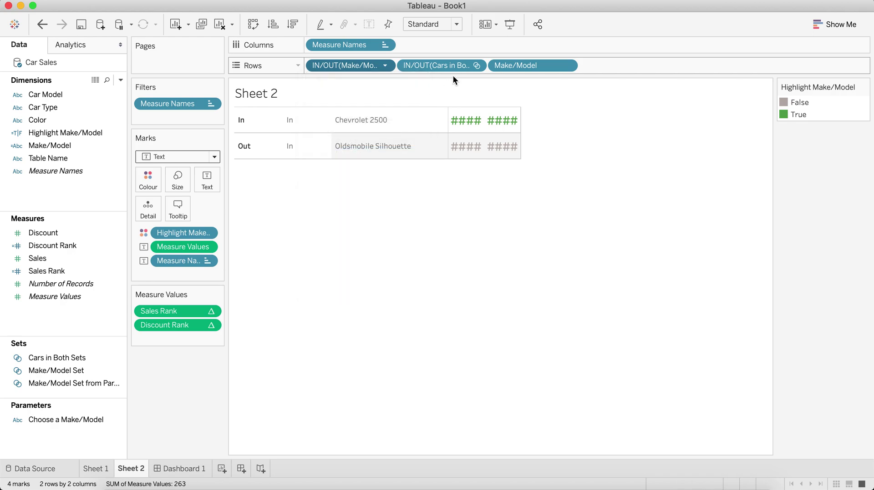
left_click(477, 65)
left_click(441, 163)
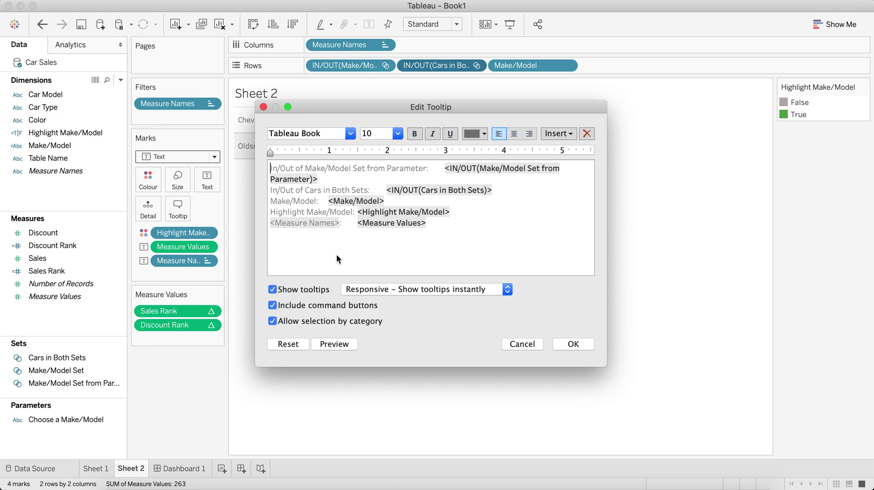
Turn off tooltips, command buttons and selection by category in Sheet 2's tooltip settings
left_click(286, 290)
left_click(278, 305)
left_click(278, 321)
left_click(573, 344)
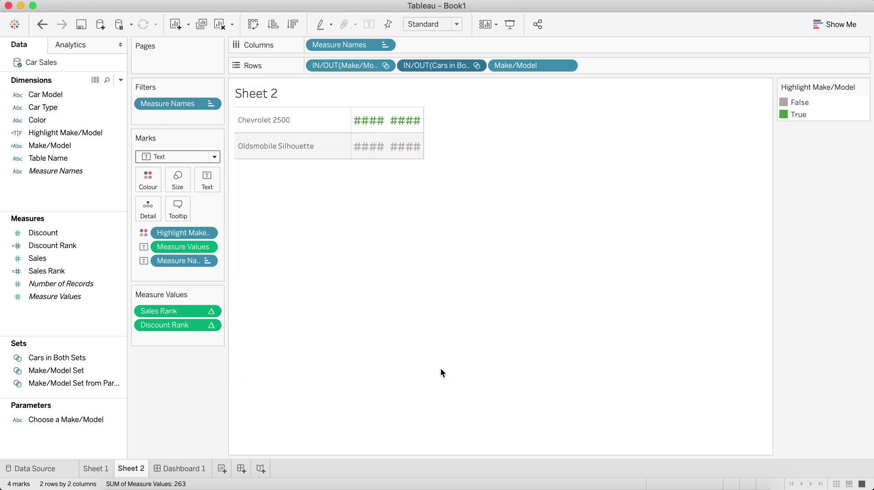
On Sheet 1, exclude the Highlight Make/Model field from the scatter plot's tooltip
left_click(97, 469)
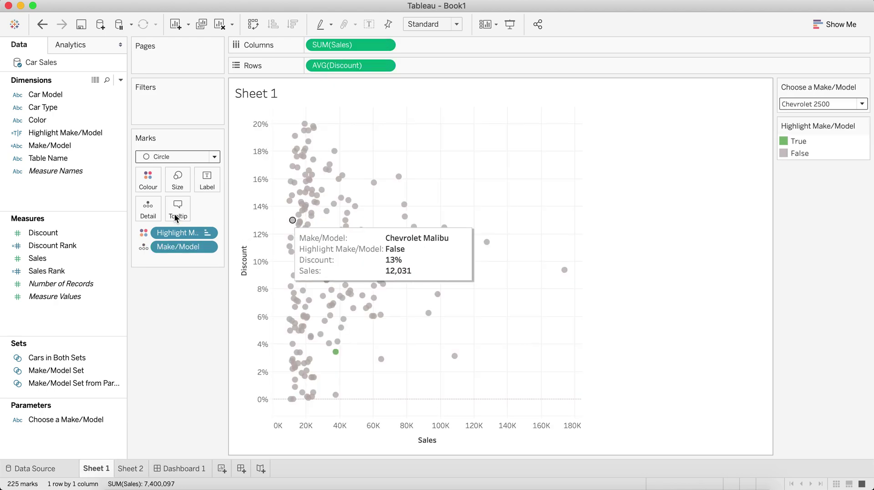
left_click(206, 234)
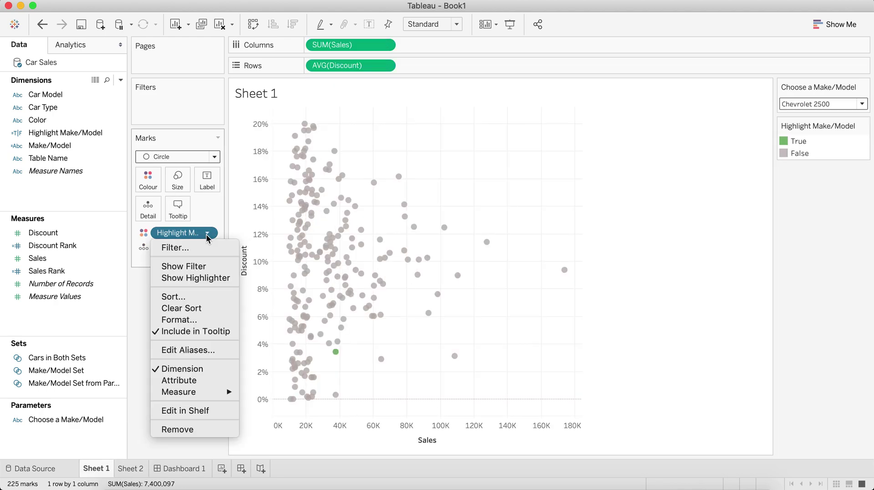
left_click(197, 330)
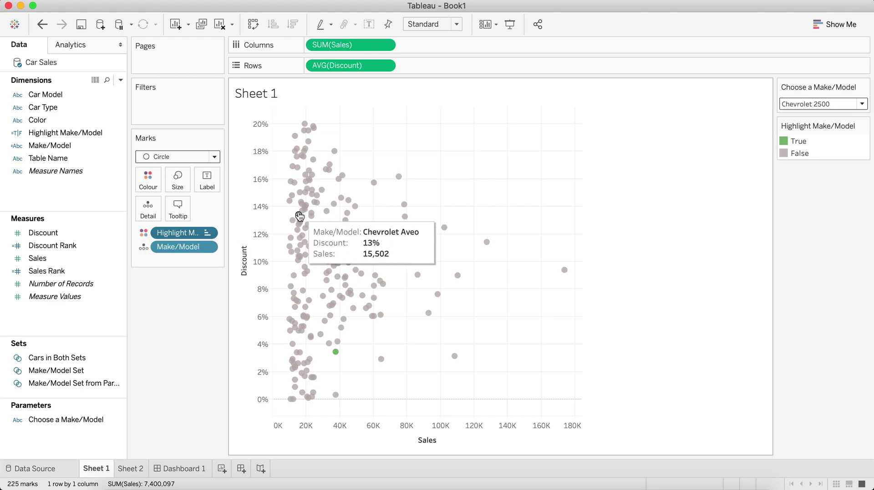
On Dashboard 1, select all scatter plot marks above about 90K sales and look through their rows in the rank table
left_click(184, 469)
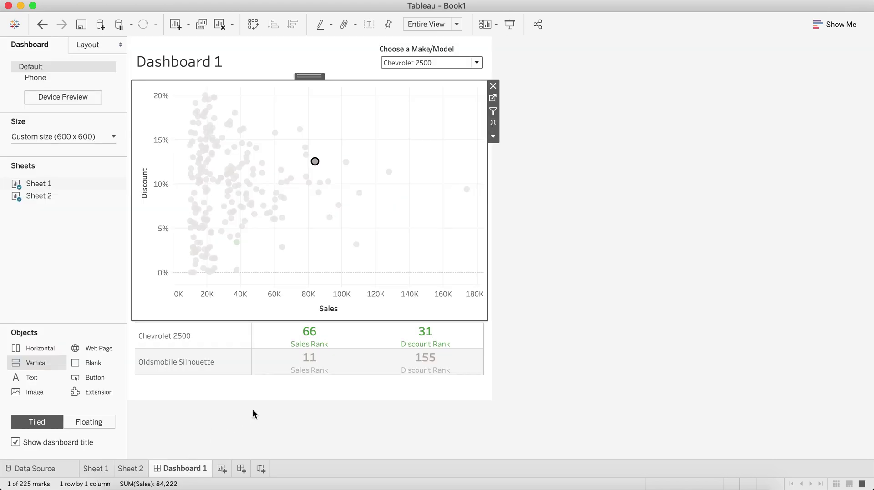
left_click(346, 142)
left_click_drag(331, 146, 474, 270)
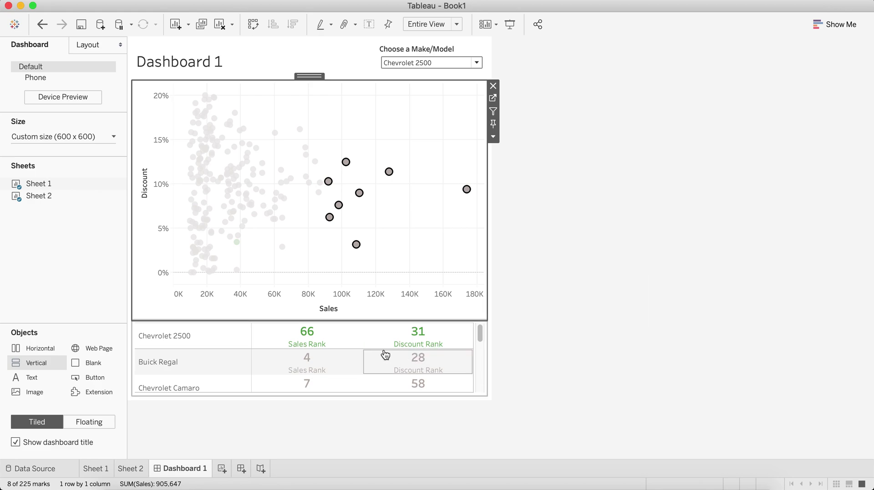
scroll(385, 355, "down", 3)
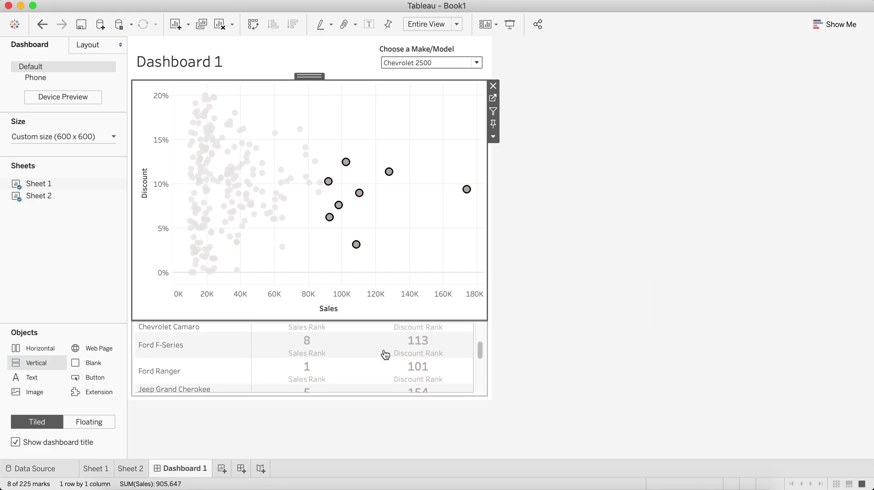
scroll(273, 341, "up", 3)
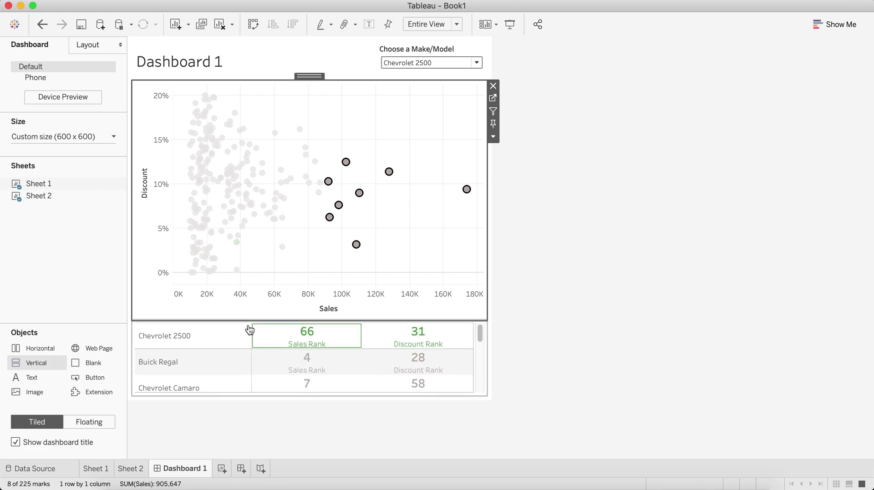
Make the rank table slightly taller on the dashboard and clear the scatter plot selection
left_click_drag(236, 321, 238, 313)
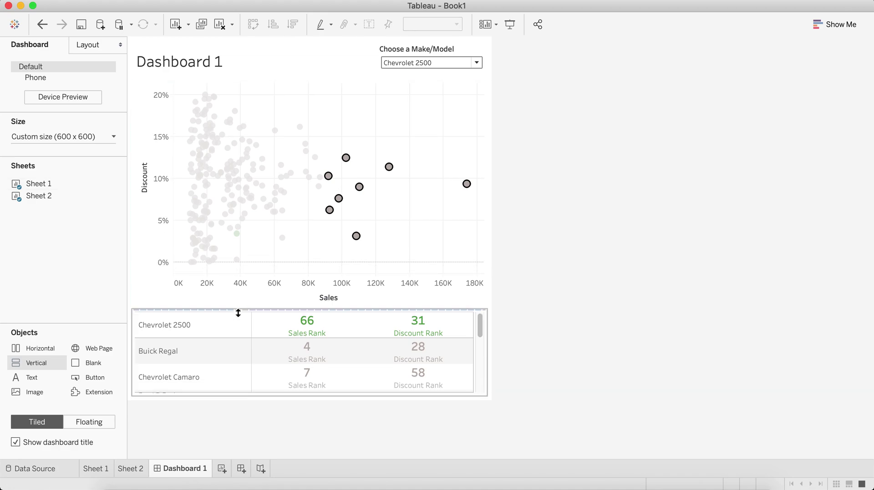
left_click(415, 217)
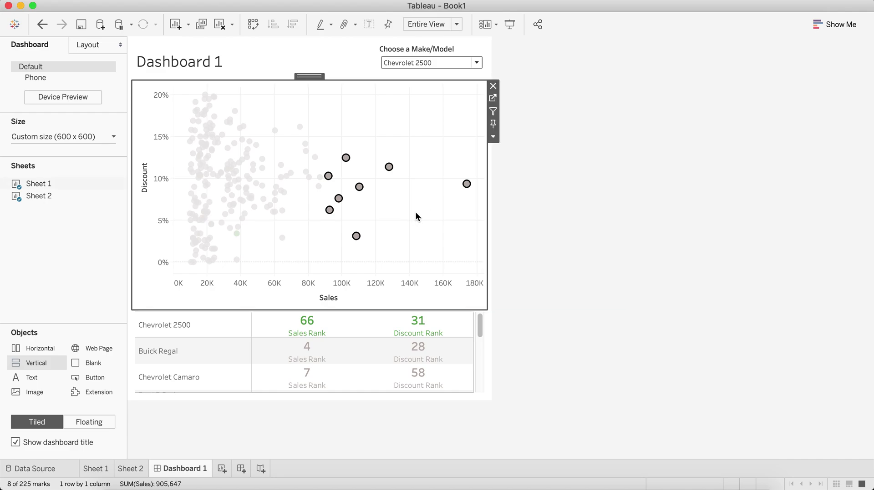
left_click(416, 213)
Set the rank table's row divider and column divider pane borders to None
left_click(238, 369)
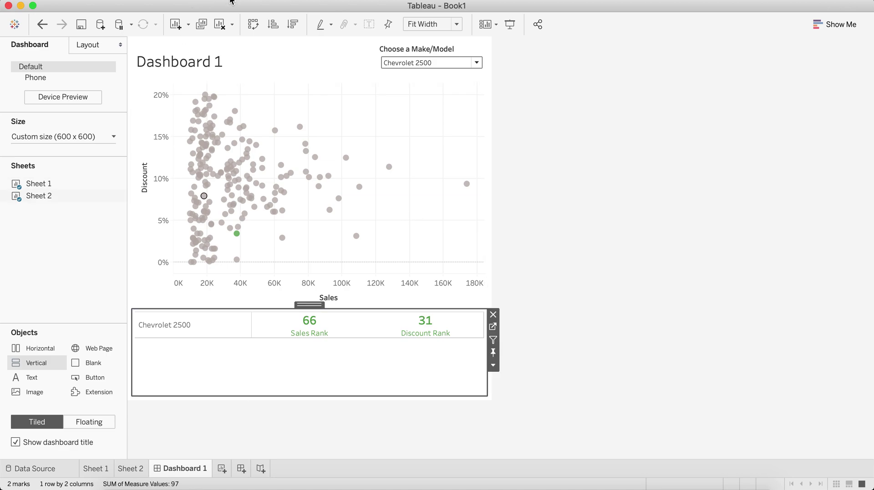
right_click(257, 359)
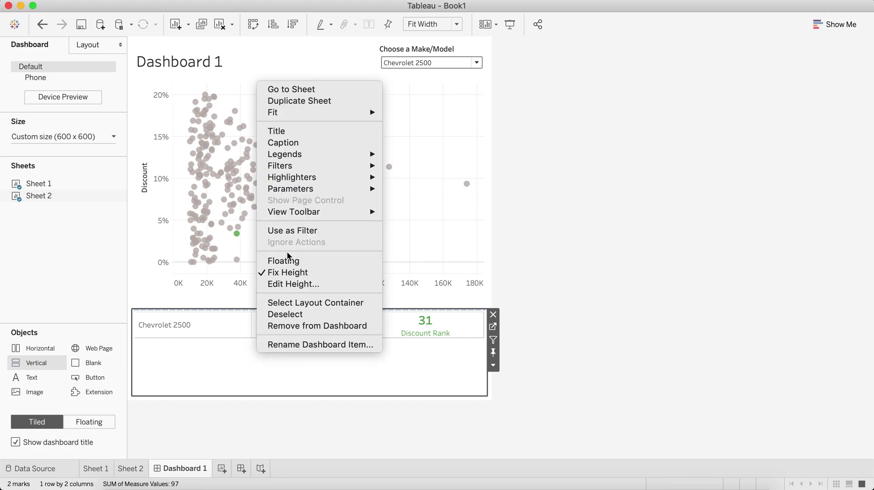
right_click(220, 329)
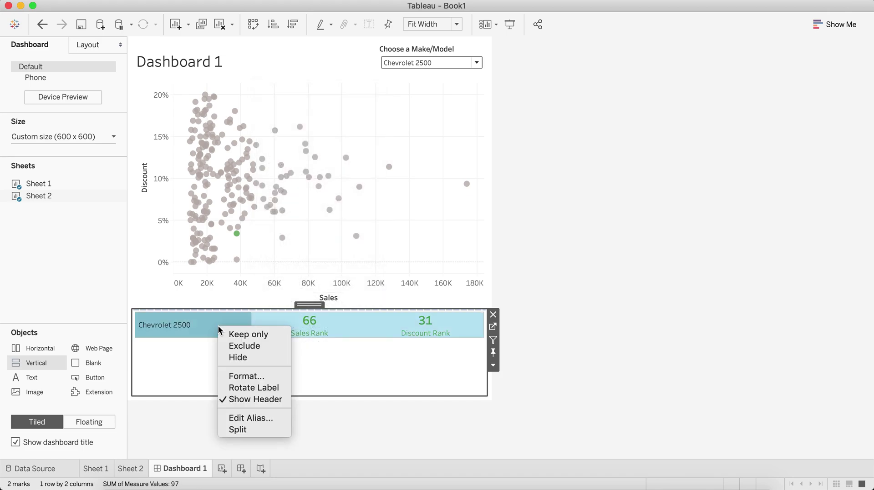
left_click(238, 376)
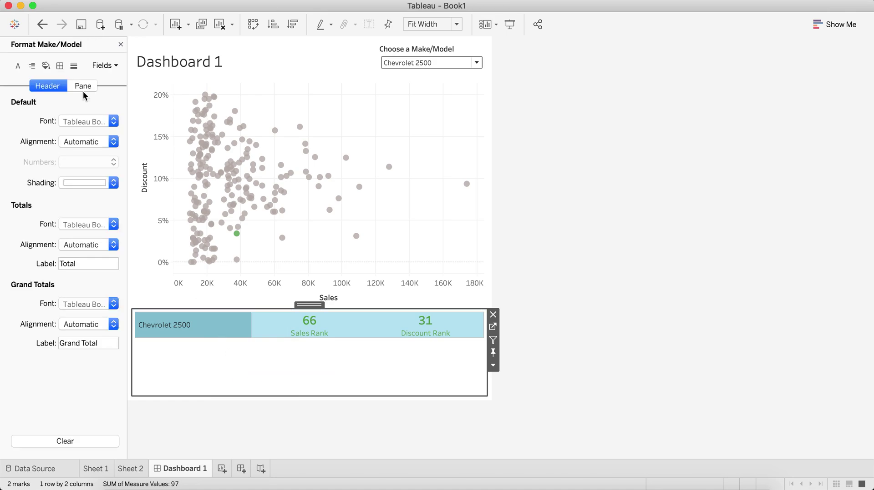
left_click(60, 66)
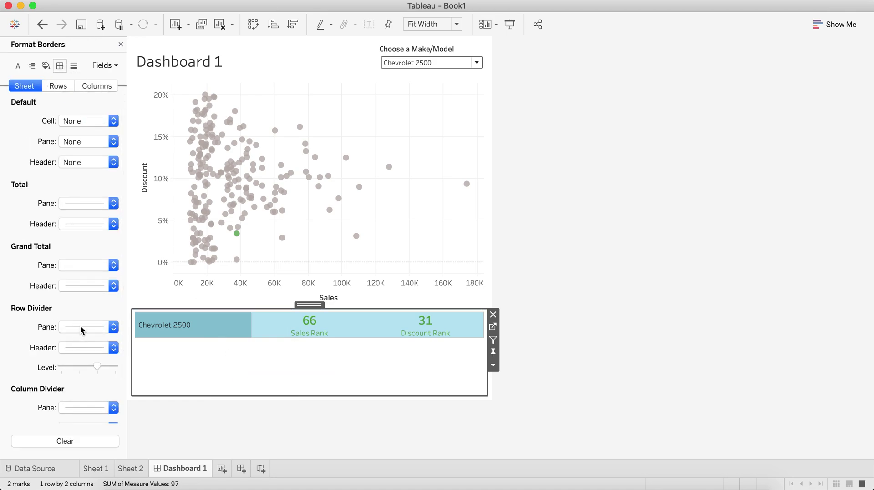
left_click(80, 327)
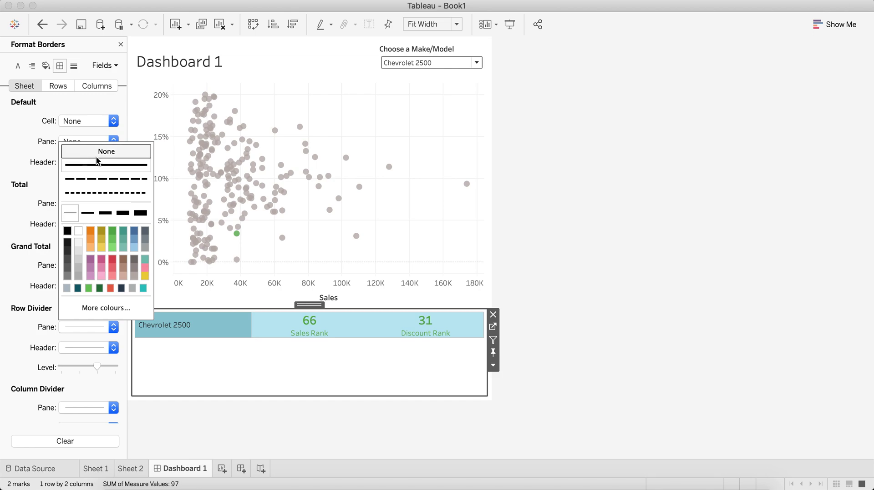
left_click(86, 408)
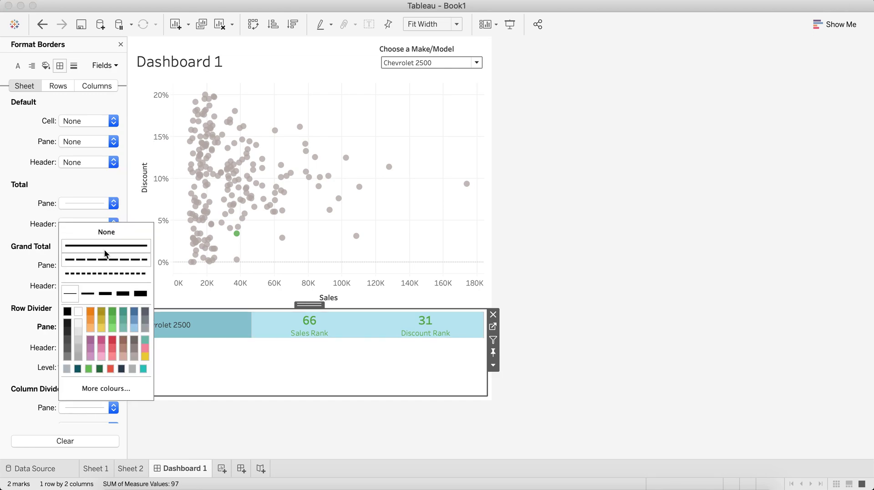
left_click(108, 234)
left_click(238, 328)
left_click(266, 380)
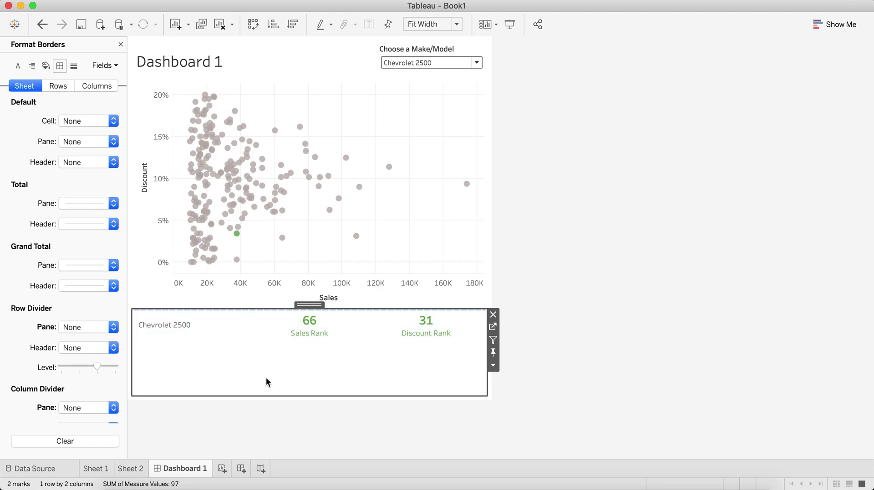
Select the Buick Regal mark in the scatter plot to check its rank table row, and clear the selection and close the border formatting
left_click(357, 237)
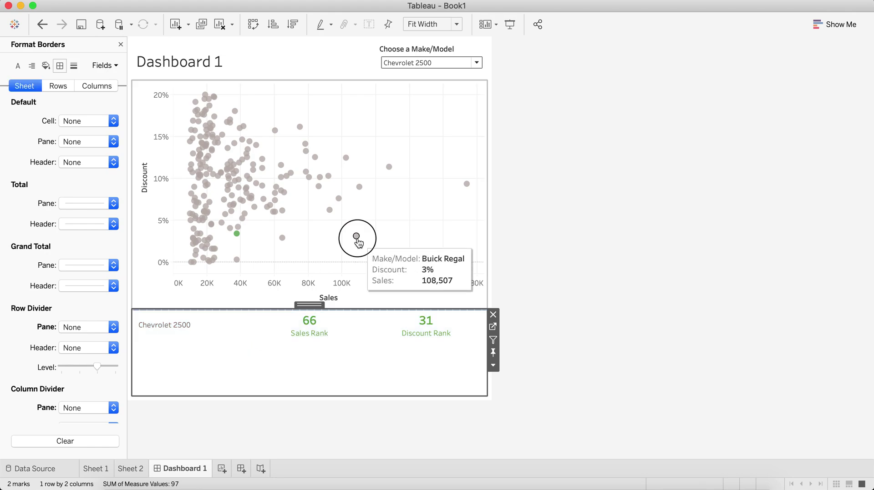
left_click(357, 237)
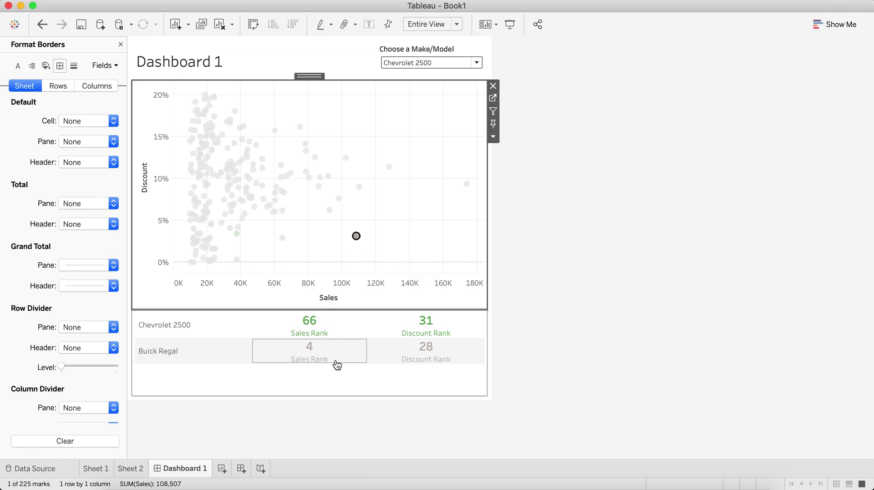
left_click(387, 232)
left_click(120, 44)
left_click(576, 304)
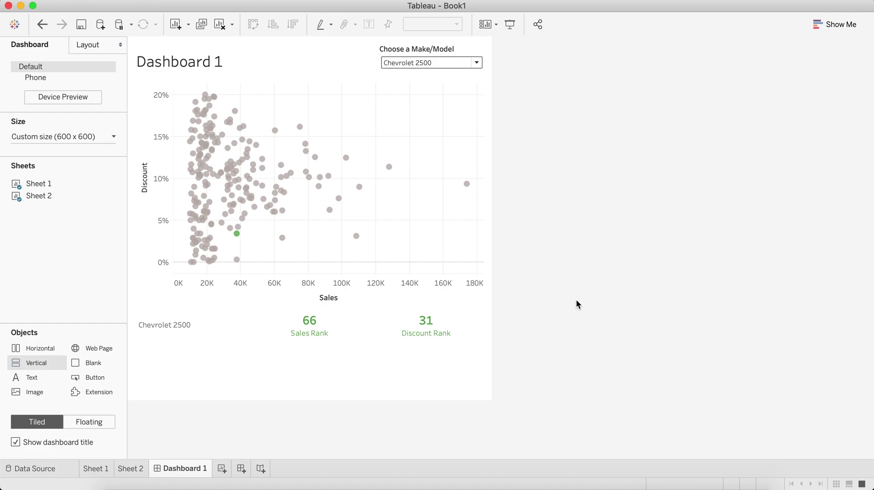
Set Choose a Make/Model to Chevrolet Camaro and compare it with the Ford Focus mark in the rank table, clearing the selection at the end
left_click(423, 64)
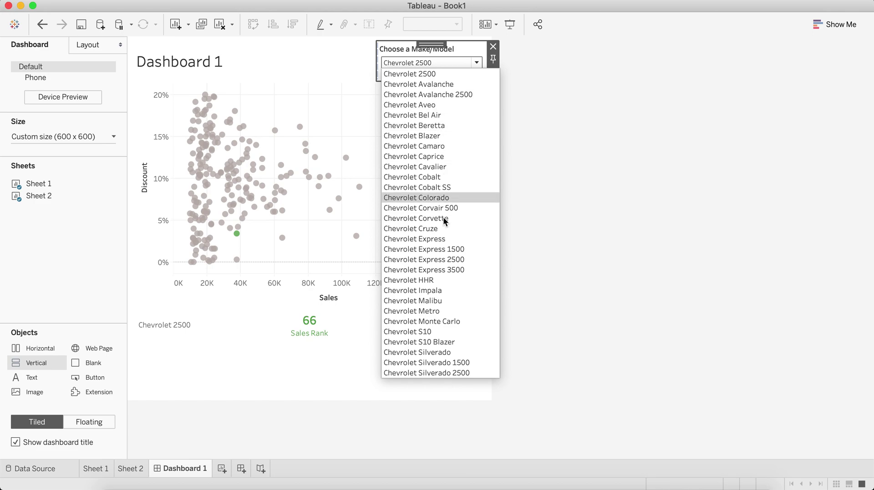
left_click(427, 147)
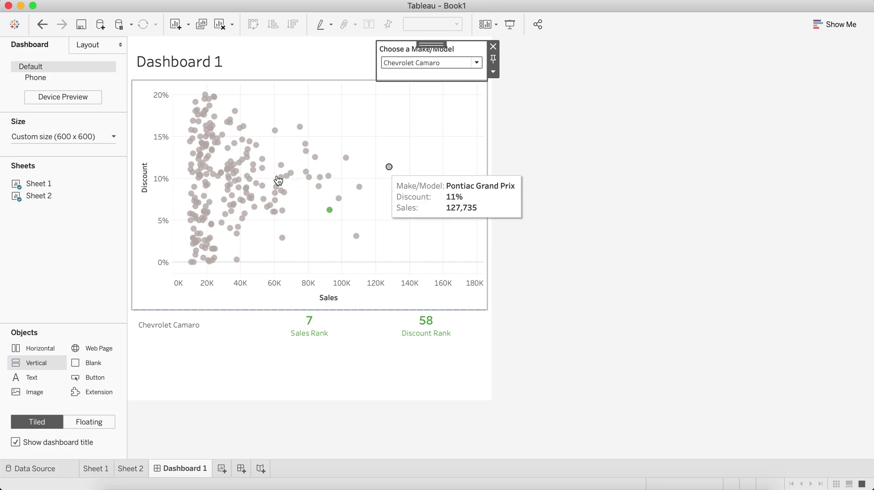
mouse_move(245, 156)
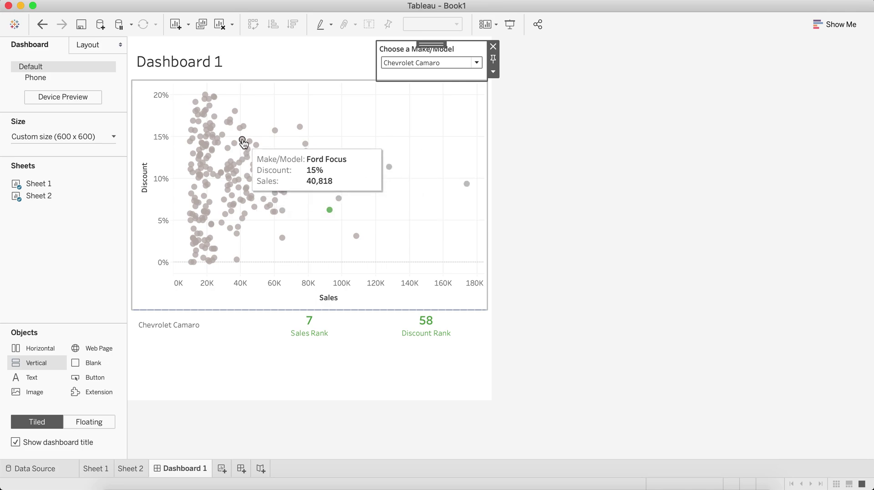
left_click(243, 141)
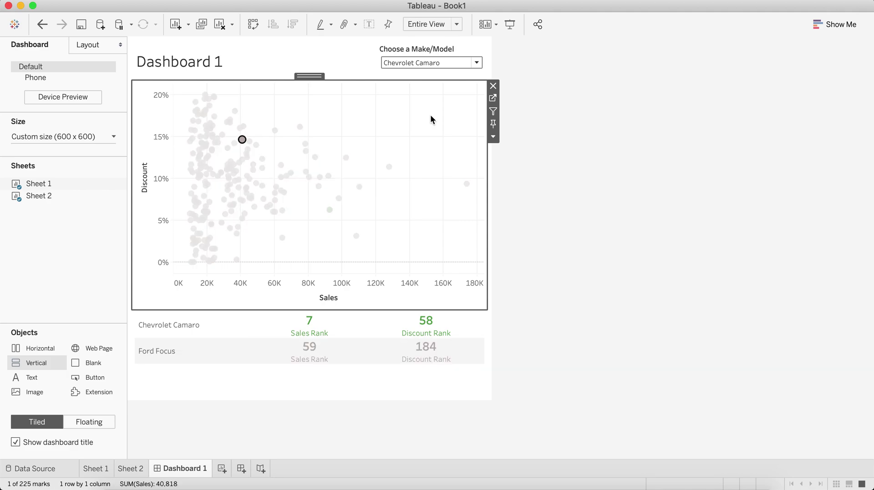
left_click(274, 140)
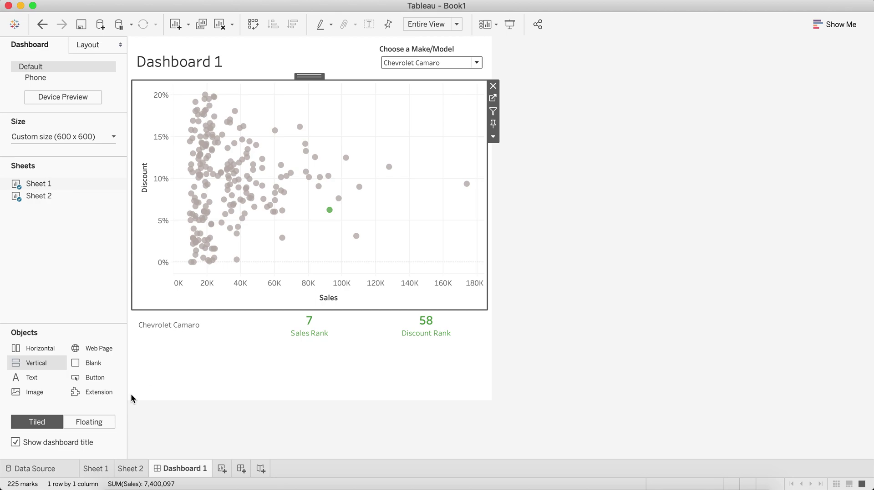
On Sheet 2, show the hidden data for the Cars in Both Sets field, undo that change and return to Dashboard 1
left_click(130, 469)
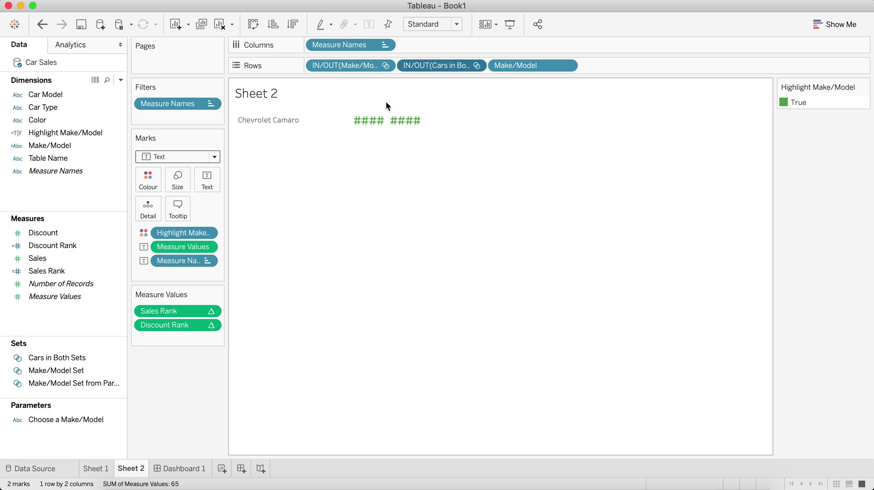
left_click(476, 66)
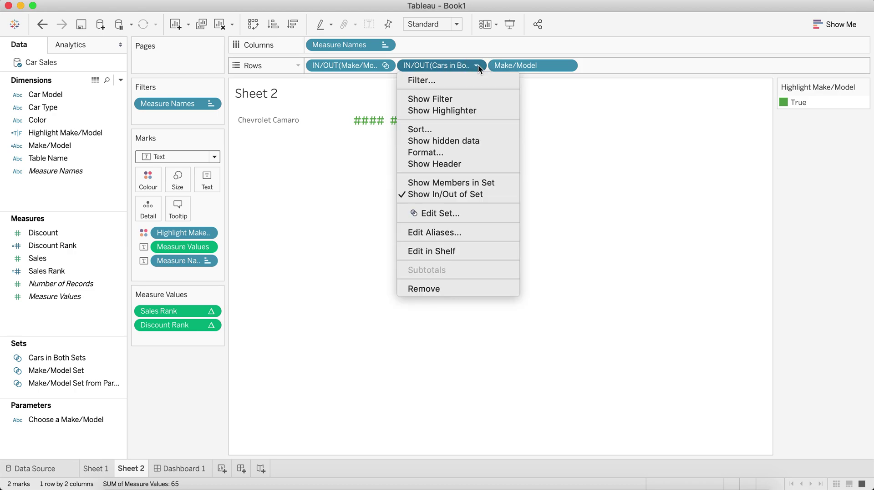
left_click(462, 141)
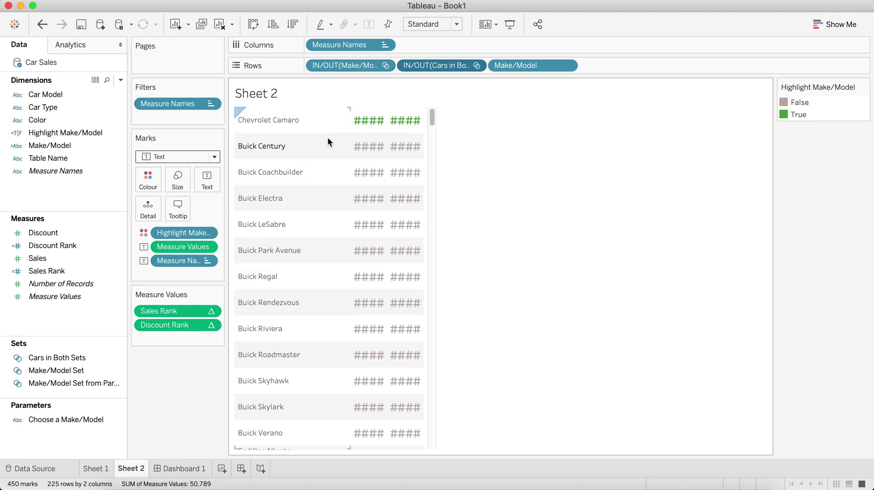
left_click(40, 26)
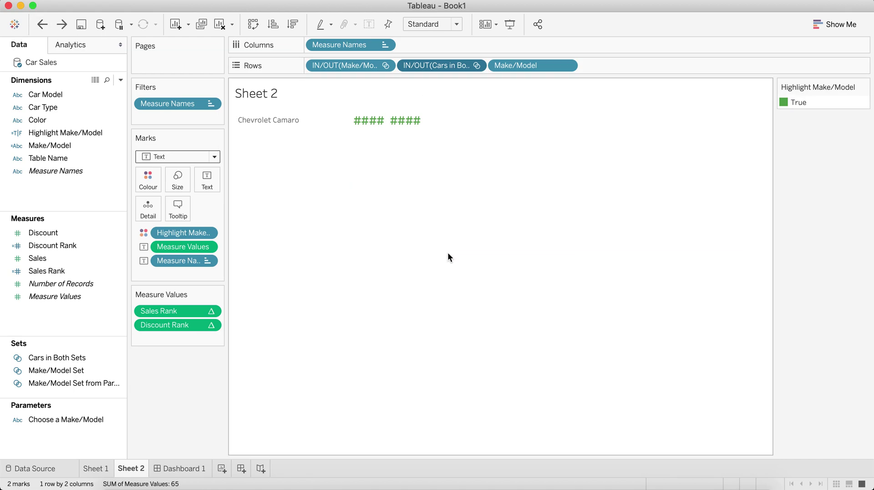
left_click(182, 471)
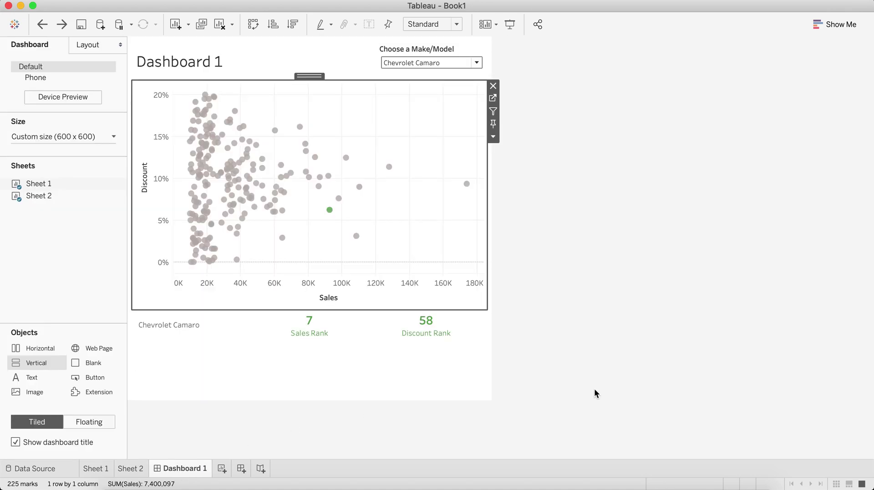
left_click(631, 381)
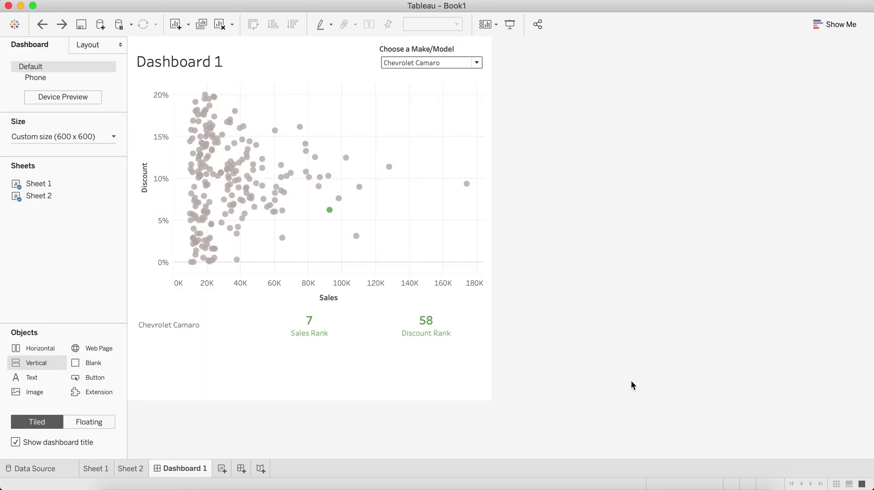